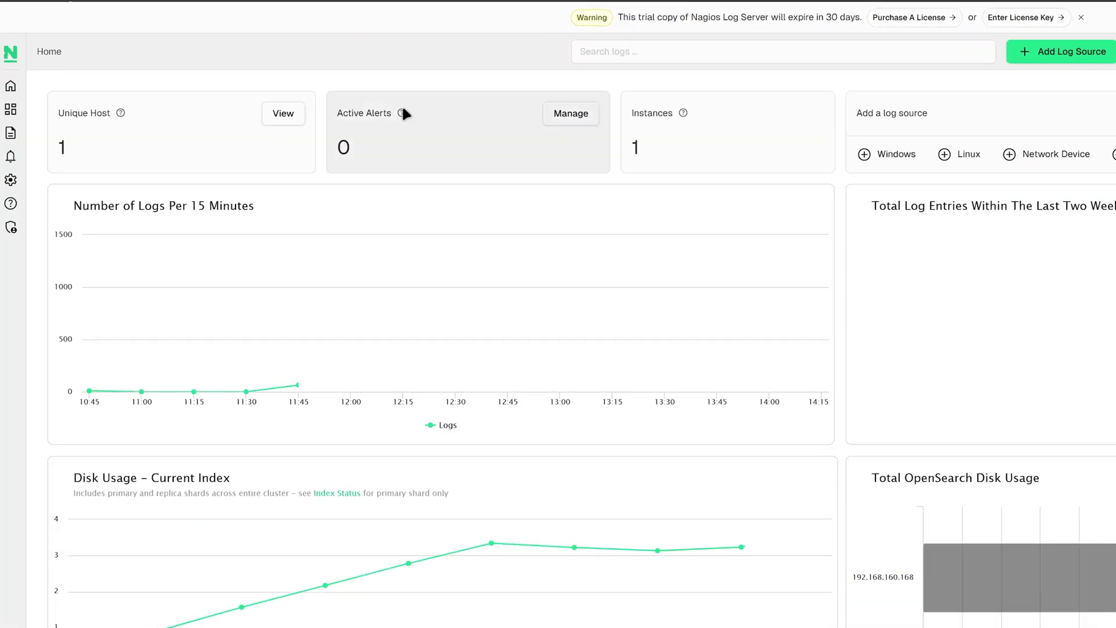
Open the active alerts list from Manage on the Active Alerts card
{"action": "left_click", "coordinate": [559, 110]}
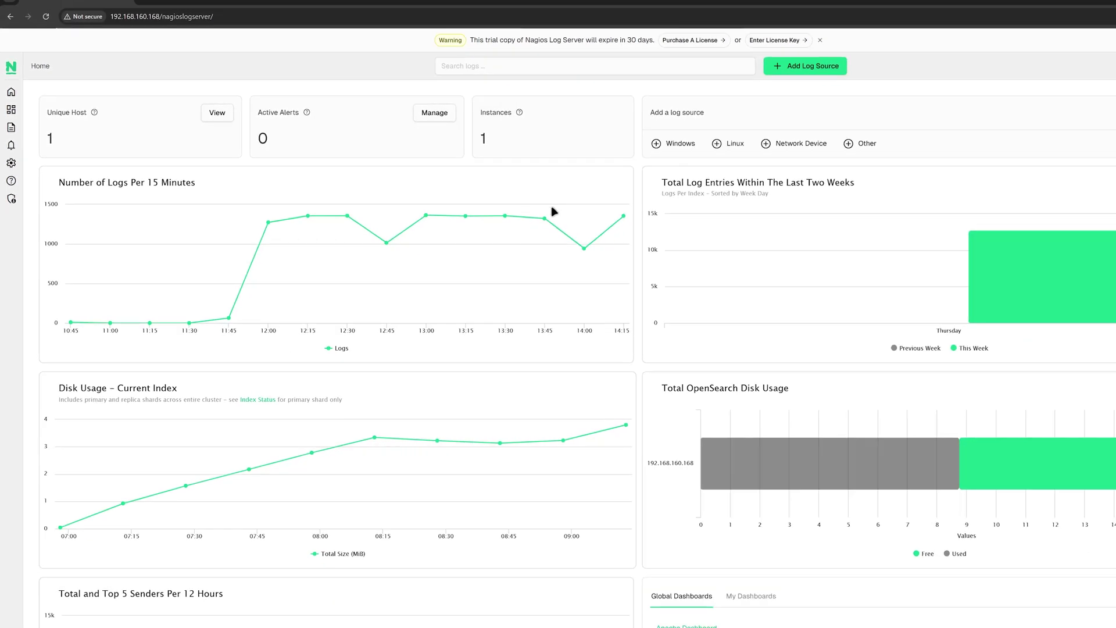
Open the Add Log Source page via Other, then open the avatar's account menu
{"action": "mouse_move", "coordinate": [538, 242]}
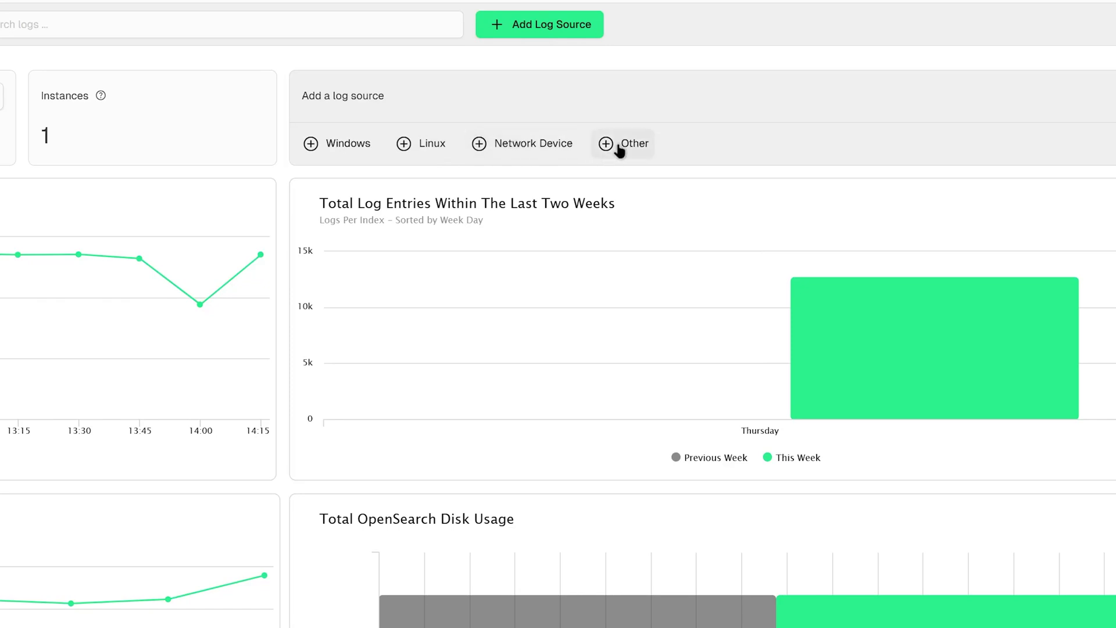
{"action": "left_click", "coordinate": [531, 32]}
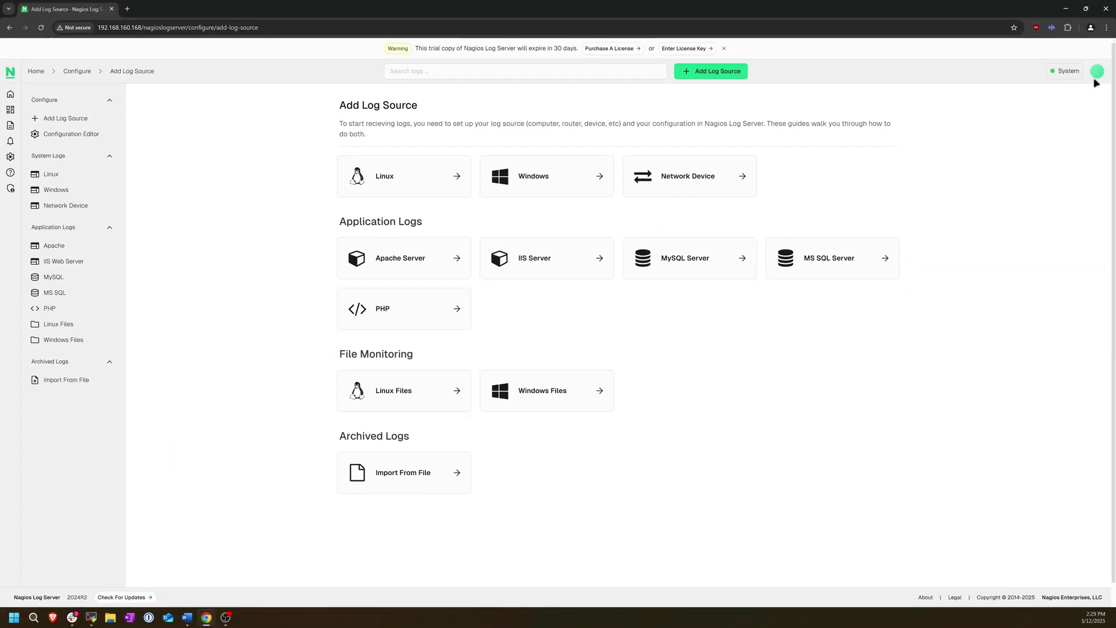
{"action": "left_click", "coordinate": [1097, 72]}
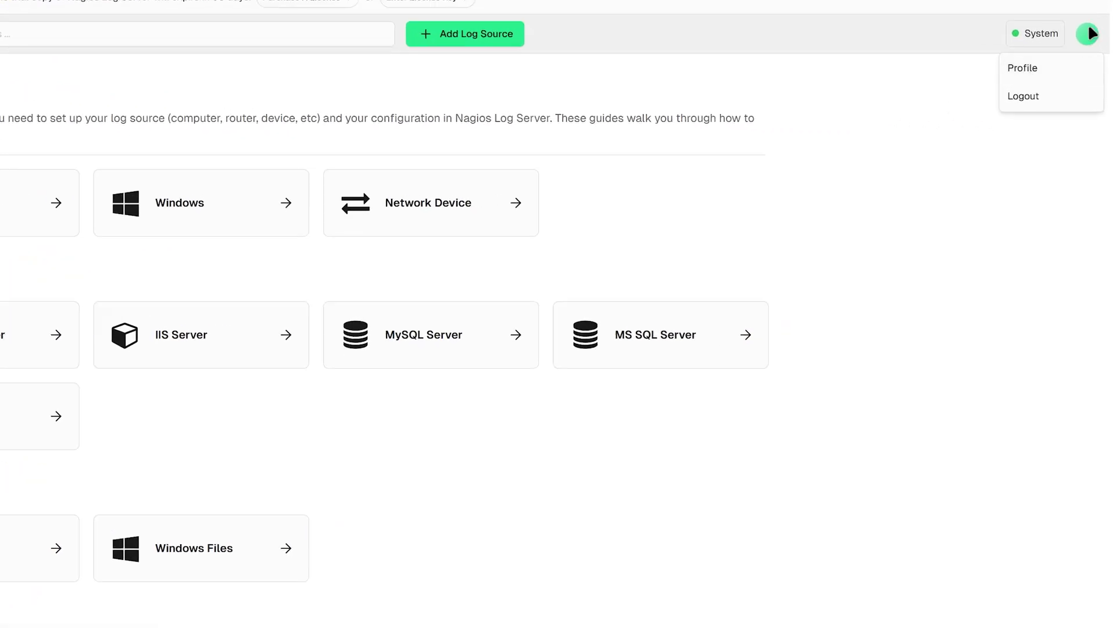
Set the profile's User Theme to Dark Theme and go back to the Home dashboard
{"action": "left_click", "coordinate": [1022, 74]}
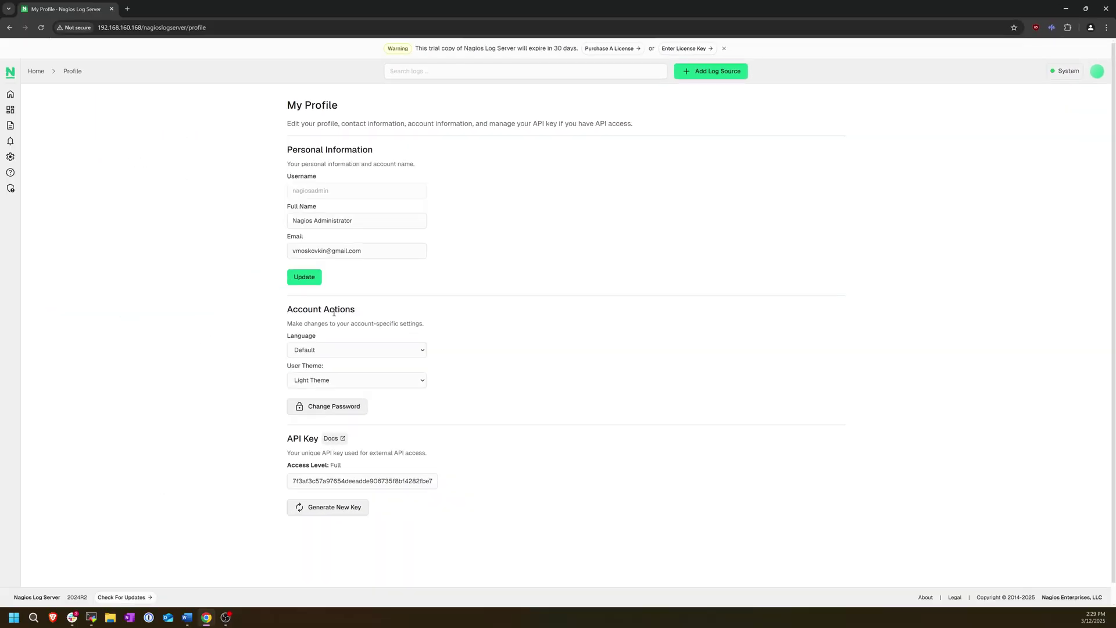
{"action": "left_click", "coordinate": [336, 381]}
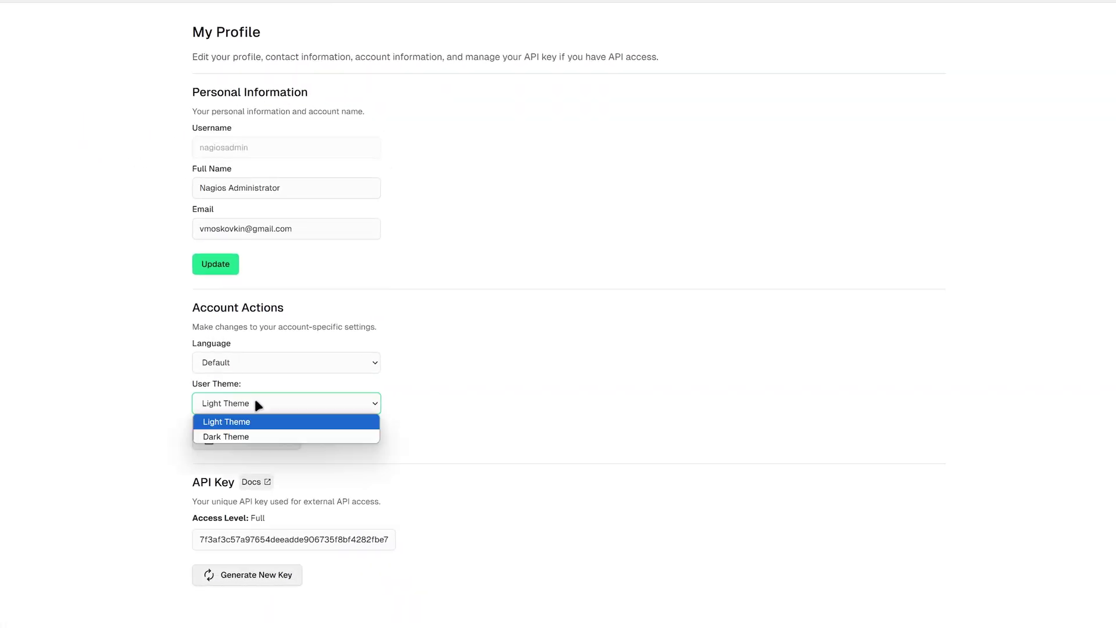
{"action": "left_click", "coordinate": [257, 436]}
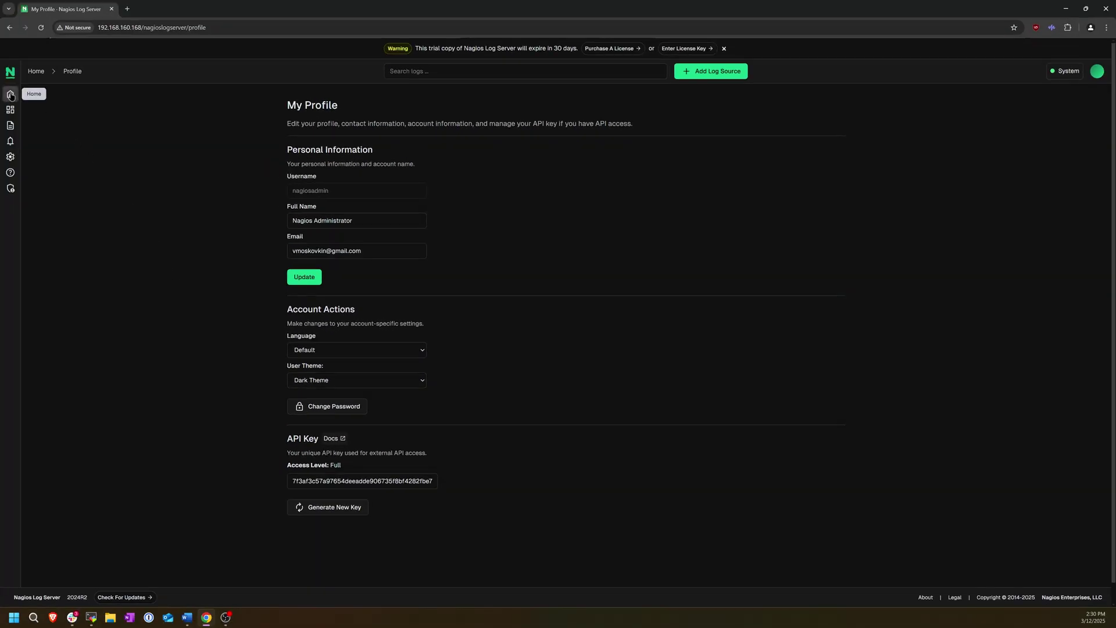
{"action": "left_click", "coordinate": [10, 95]}
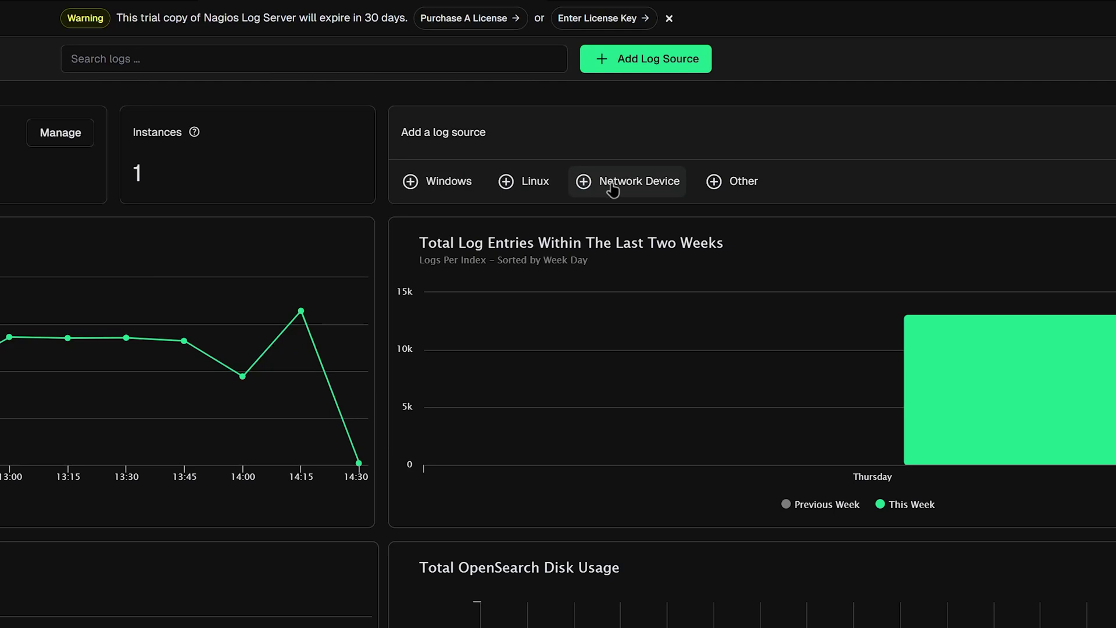
Open the Network Device setup guide and select log server address 192.168.160.168
{"action": "left_click", "coordinate": [632, 64]}
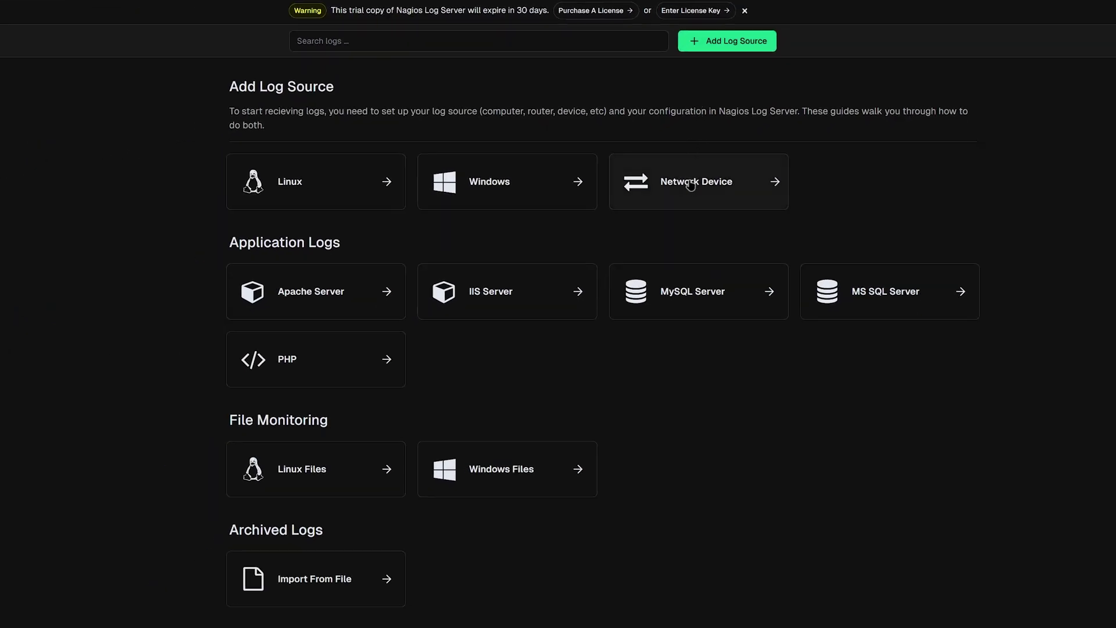
{"action": "left_click", "coordinate": [690, 185]}
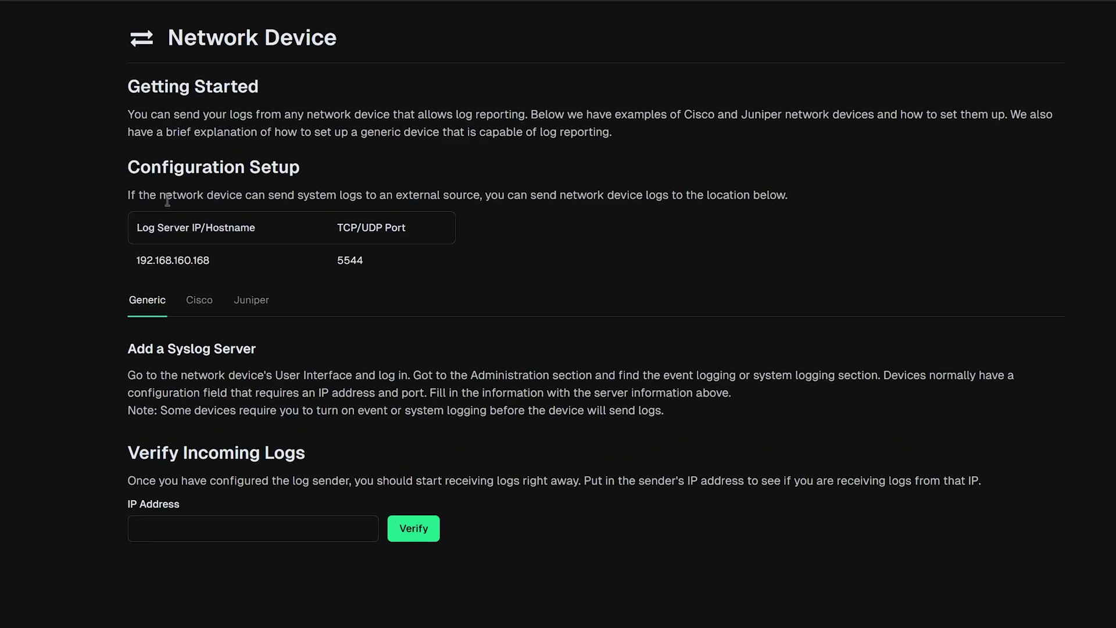
{"action": "left_click_drag", "start_coordinate": [135, 261], "coordinate": [224, 274]}
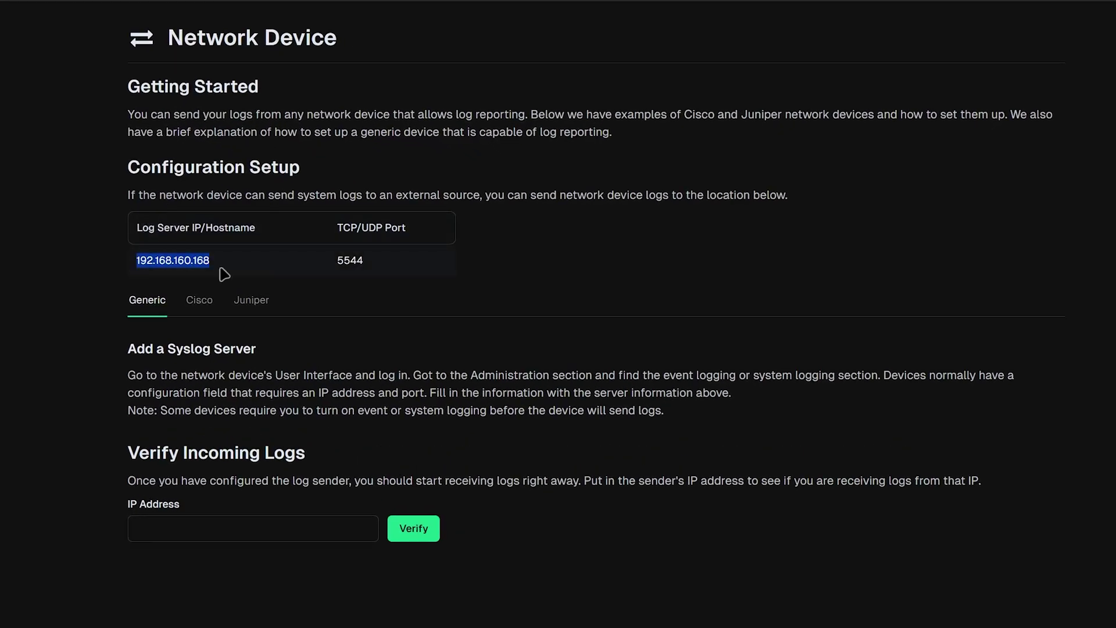
{"action": "left_click", "coordinate": [336, 268]}
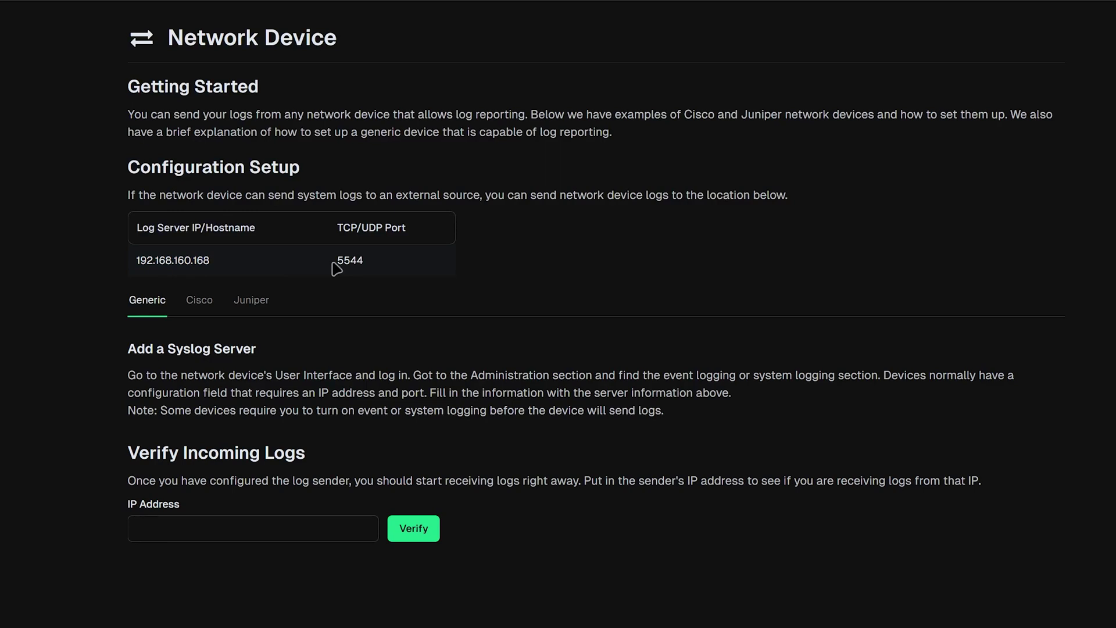
View the Cisco and Juniper instructions, return to Generic, then go to the camera's tab
{"action": "left_click", "coordinate": [210, 310]}
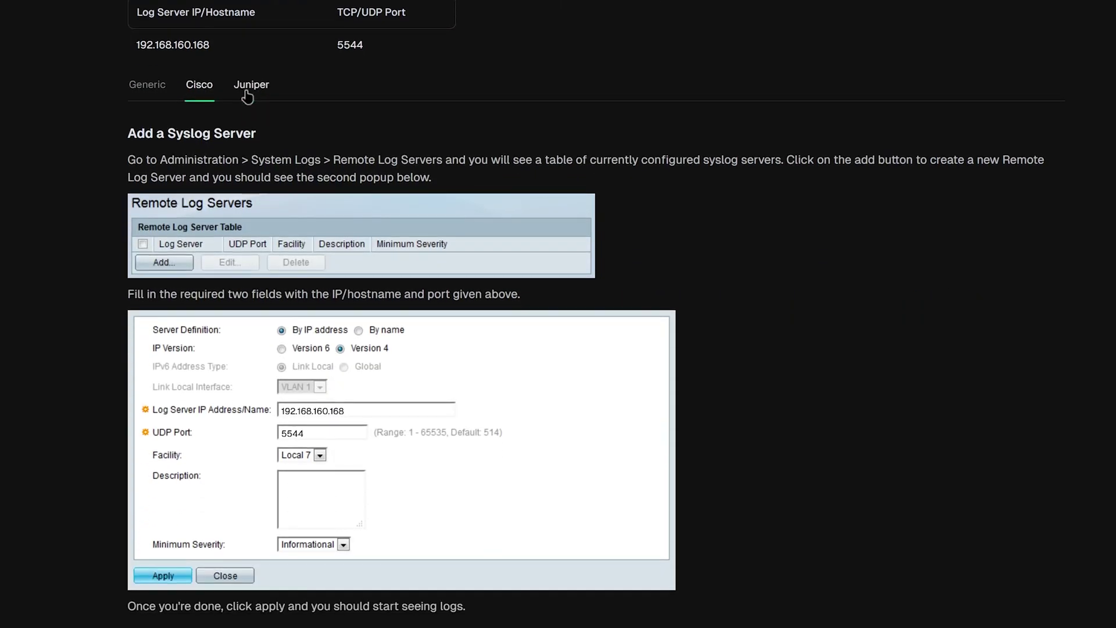
{"action": "left_click", "coordinate": [248, 309]}
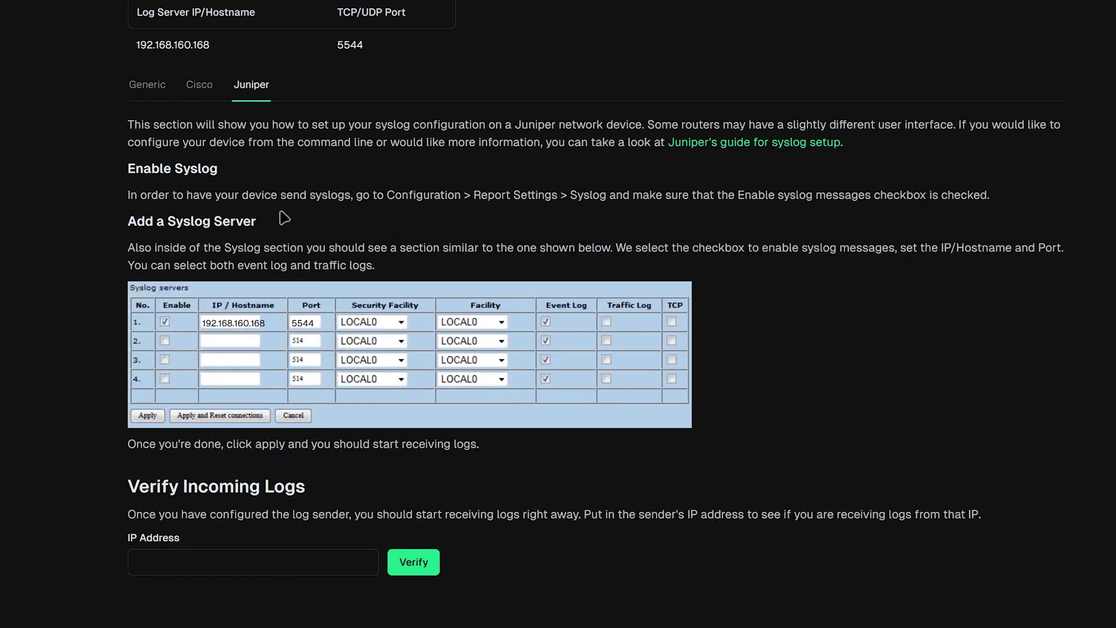
{"action": "left_click", "coordinate": [151, 87]}
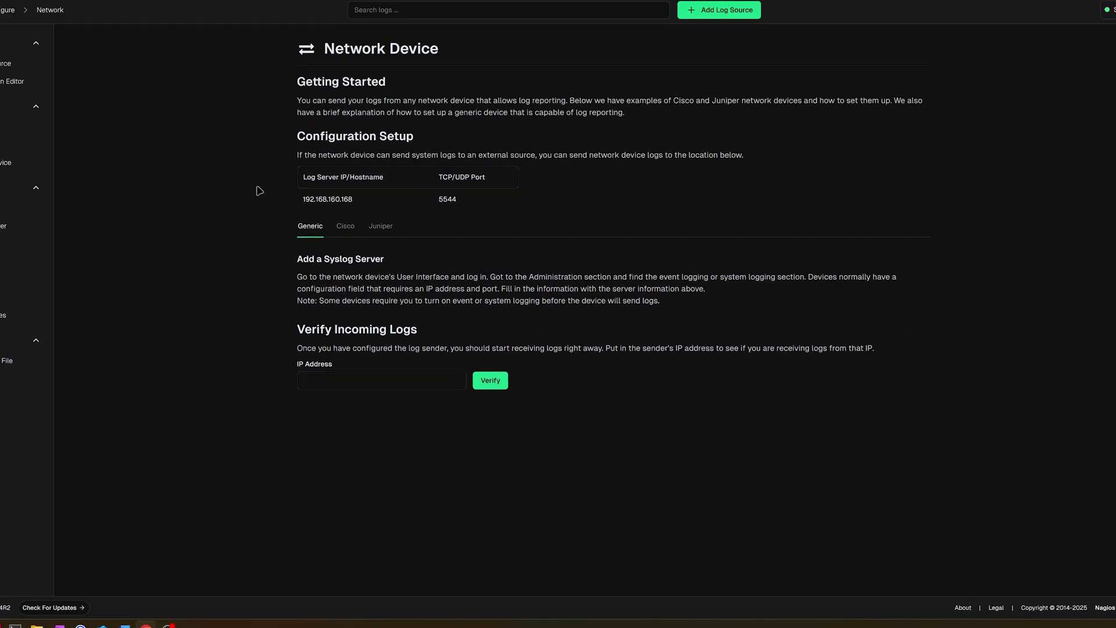
{"action": "left_click", "coordinate": [131, 9]}
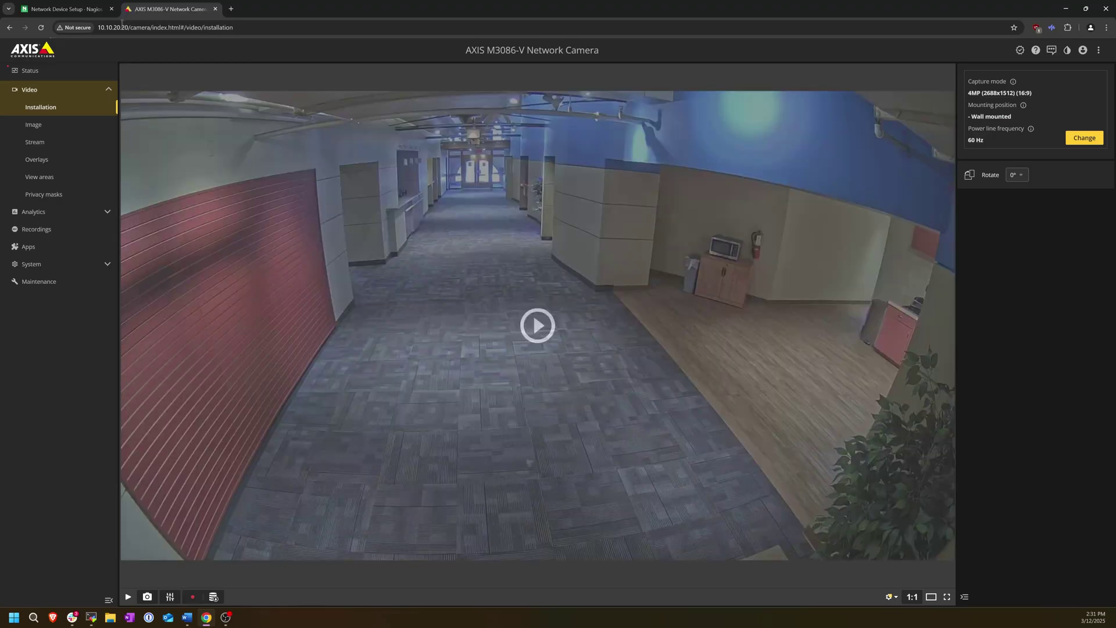
In System > Logs, change the remote syslog host to 192.168.160.168
{"action": "left_click", "coordinate": [87, 264]}
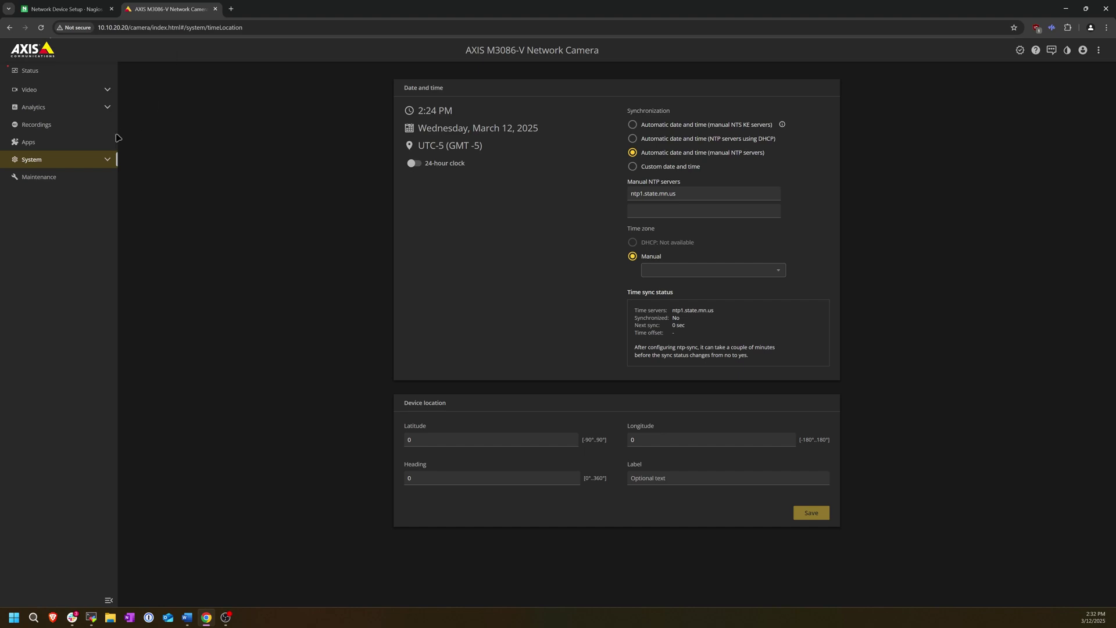
{"action": "left_click", "coordinate": [107, 159]}
{"action": "left_click", "coordinate": [35, 404]}
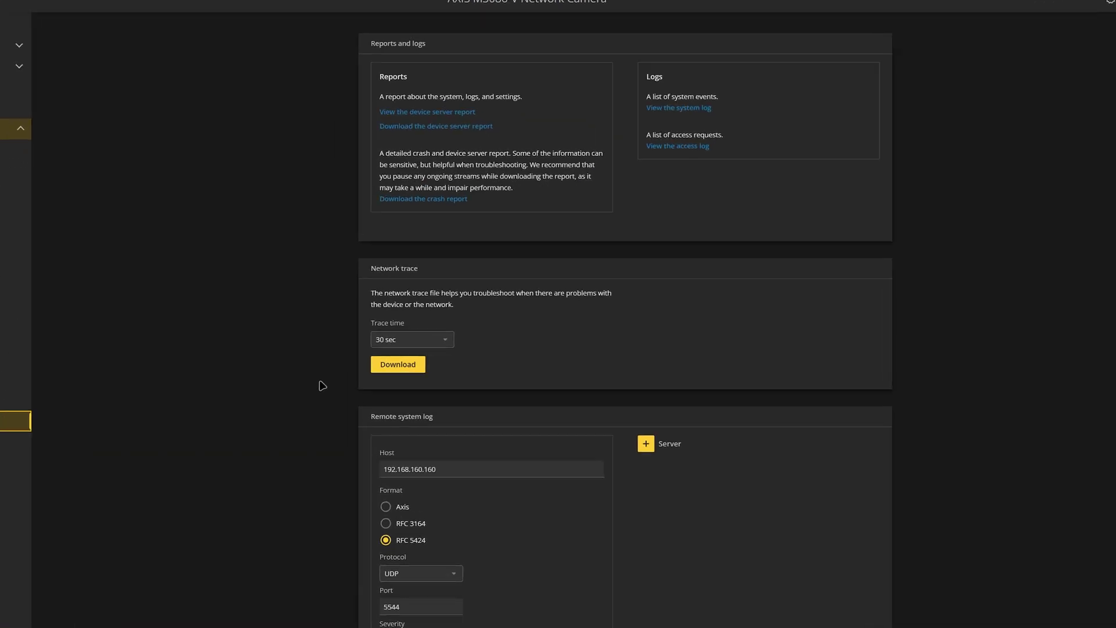
{"action": "scroll", "coordinate": [323, 385], "scroll_direction": "down", "scroll_amount": 2}
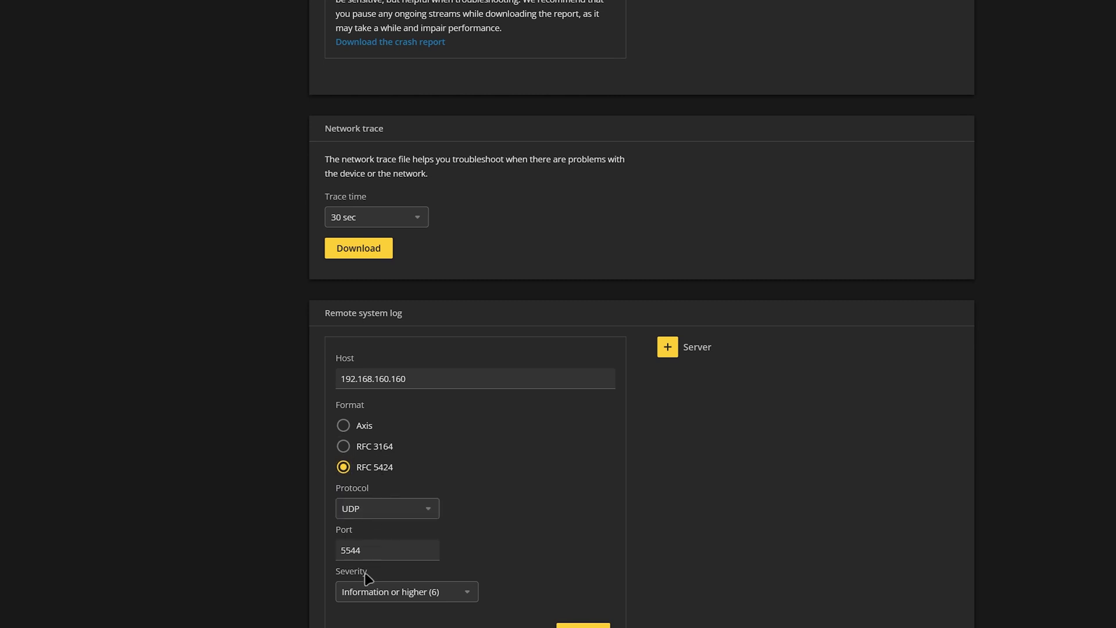
{"action": "scroll", "coordinate": [414, 597], "scroll_direction": "down", "scroll_amount": 3}
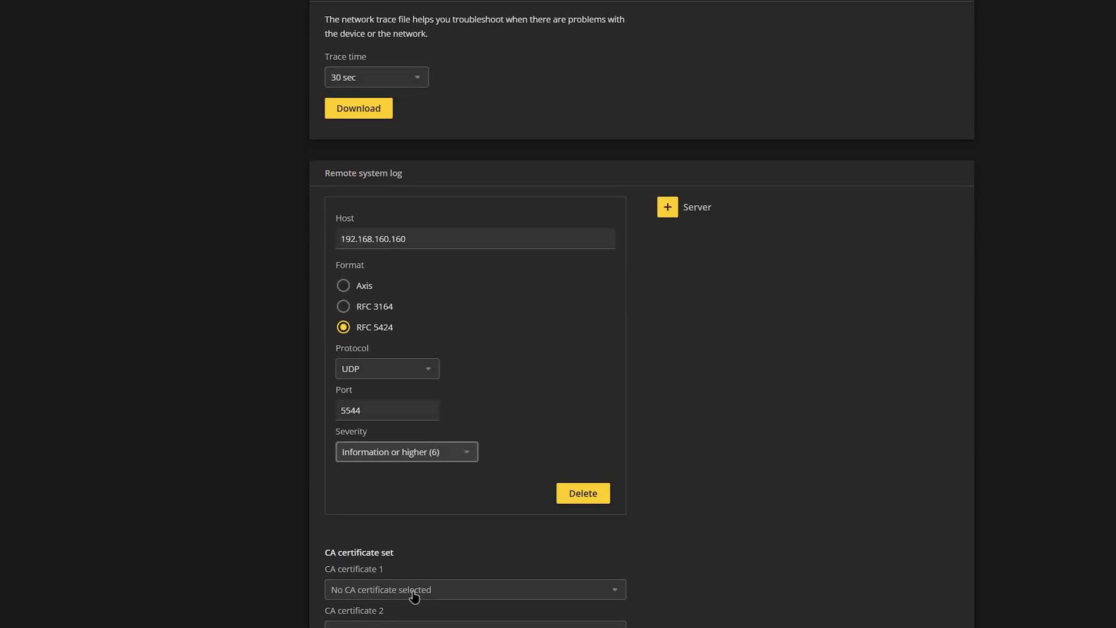
{"action": "left_click", "coordinate": [456, 242]}
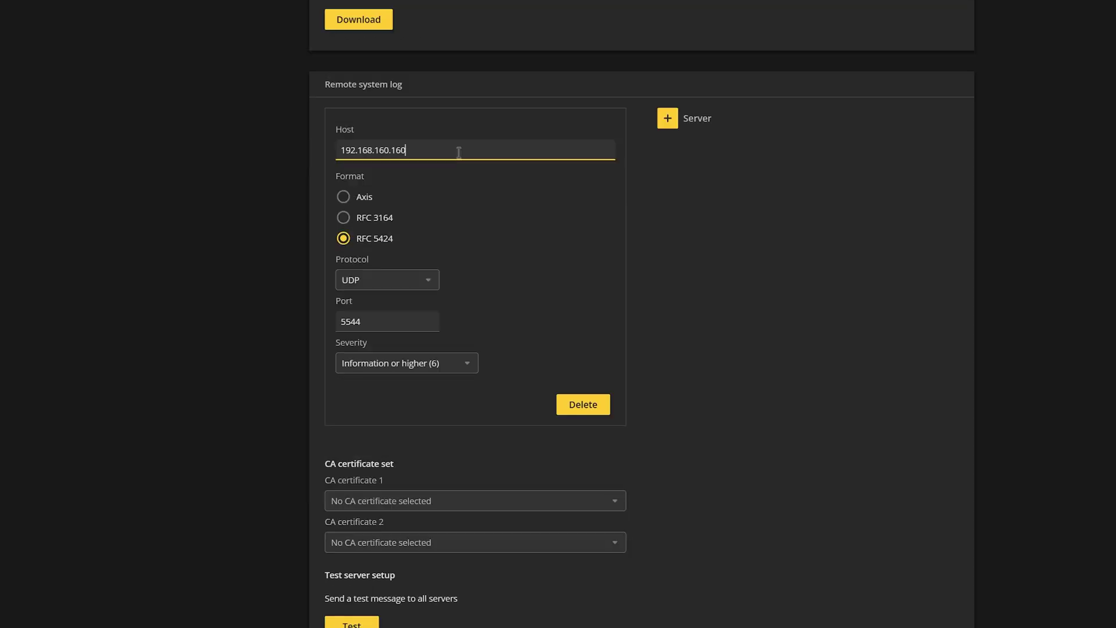
{"action": "key", "text": "BackSpace"}
{"action": "key", "text": "BackSpace"}
{"action": "type", "text": "68"}
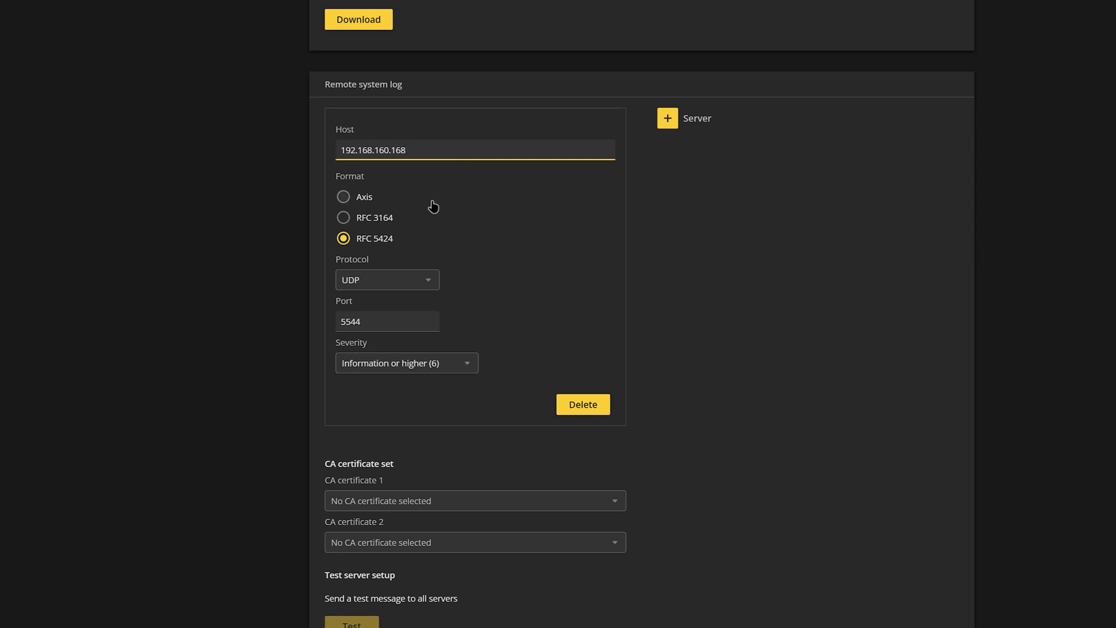
Choose RFC 3164 format, keep UDP, set port 5544, and save the settings
{"action": "left_click", "coordinate": [400, 224]}
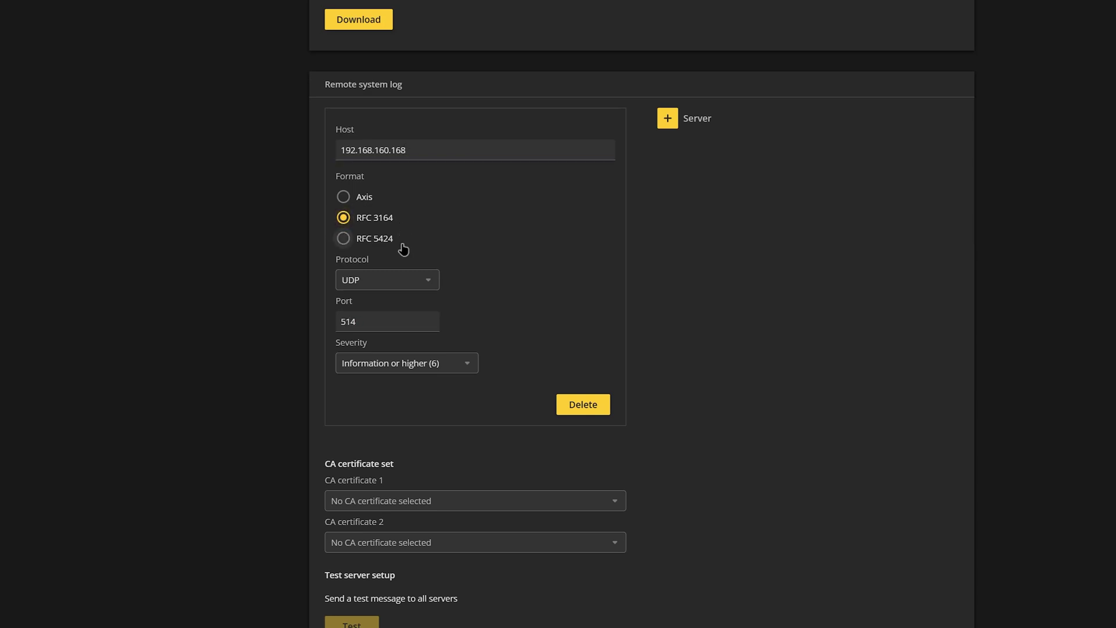
{"action": "left_click", "coordinate": [416, 288]}
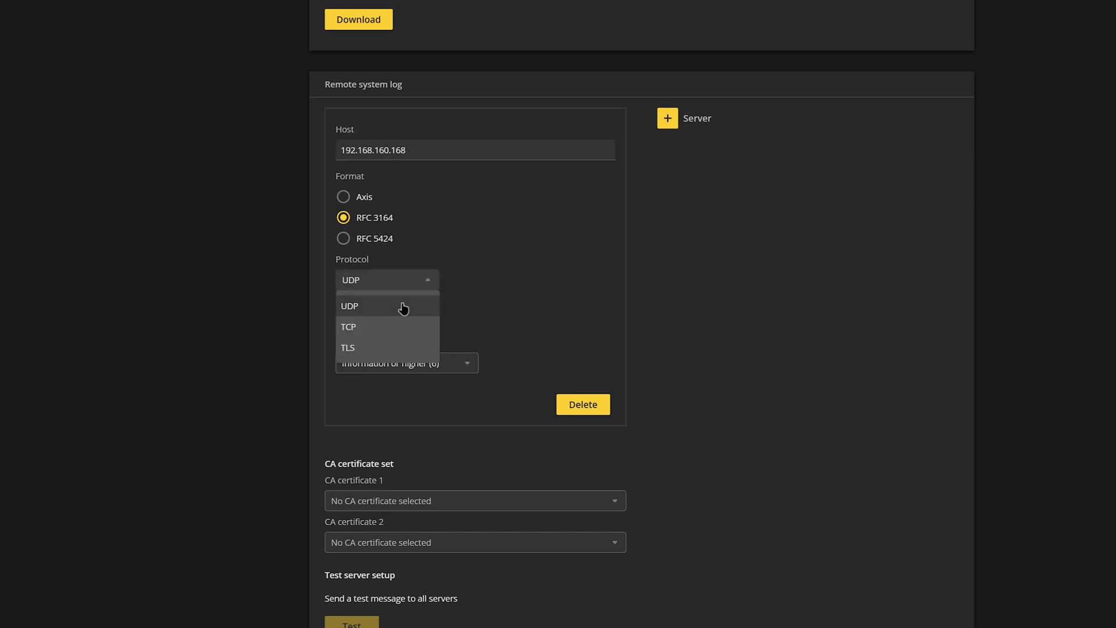
{"action": "left_click", "coordinate": [405, 311]}
{"action": "left_click", "coordinate": [406, 316]}
{"action": "key", "text": "BackSpace"}
{"action": "key", "text": "BackSpace"}
{"action": "key", "text": "BackSpace"}
{"action": "type", "text": "5544"}
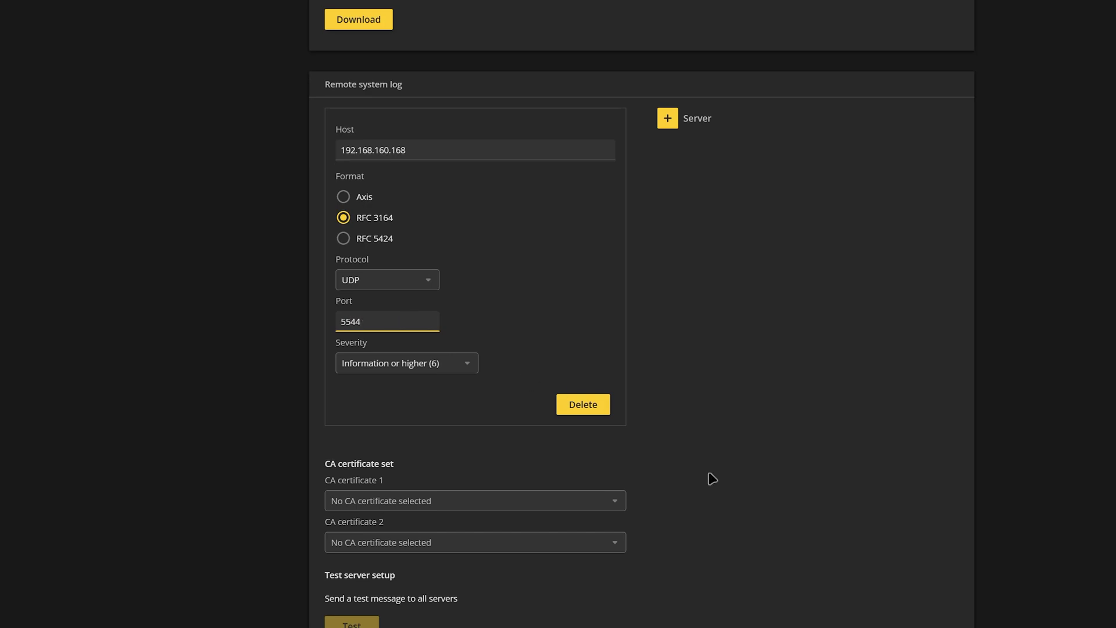
{"action": "scroll", "coordinate": [710, 479], "scroll_direction": "down", "scroll_amount": 2}
{"action": "left_click", "coordinate": [919, 586]}
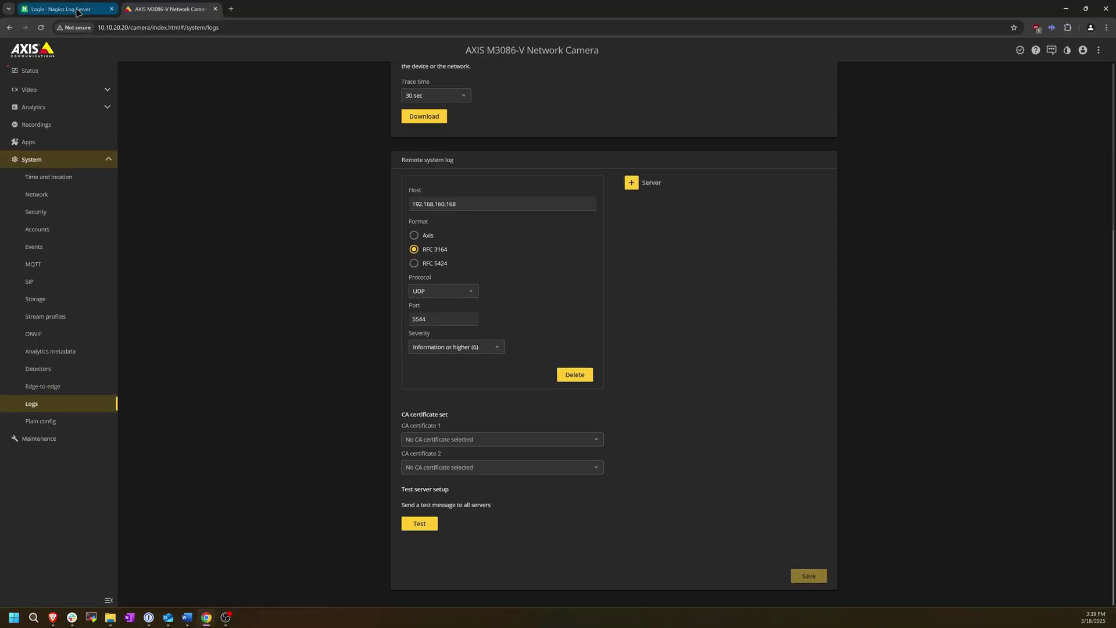
Verify logs from IP 10.10.20.20 (11 found), then return to the Home dashboard
{"action": "left_click", "coordinate": [64, 10]}
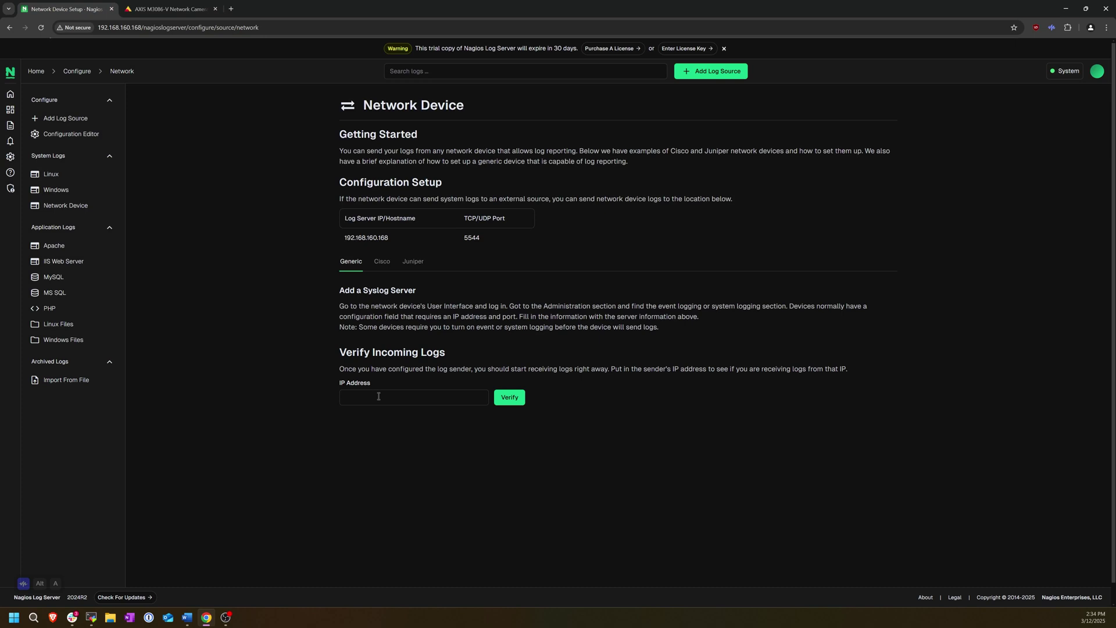
{"action": "left_click", "coordinate": [379, 397]}
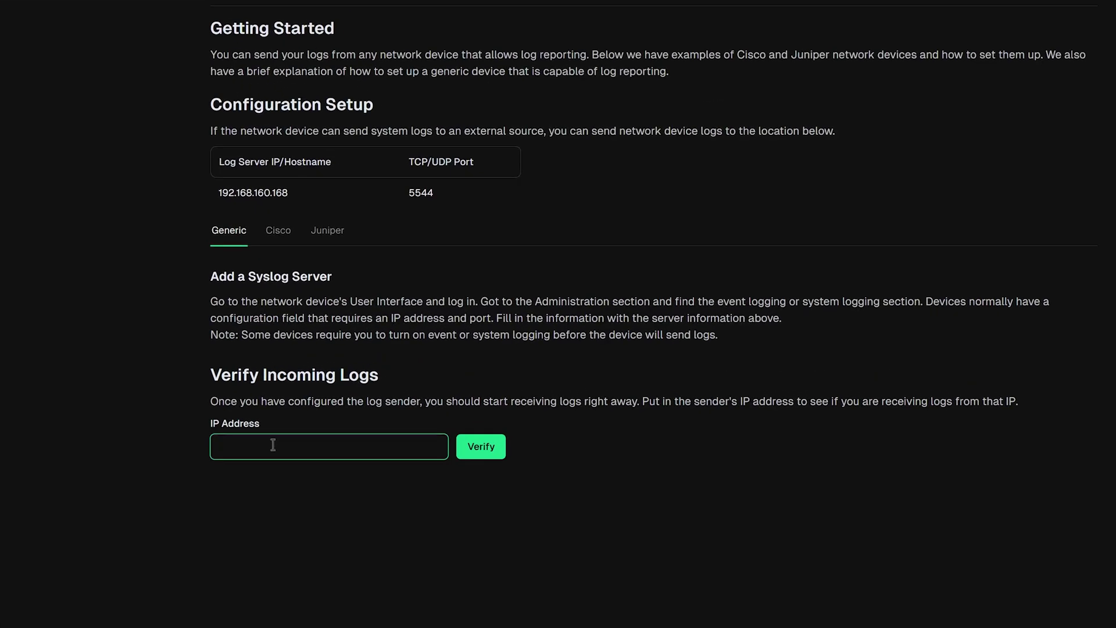
{"action": "type", "text": "10.10.20.20"}
{"action": "left_click", "coordinate": [483, 456]}
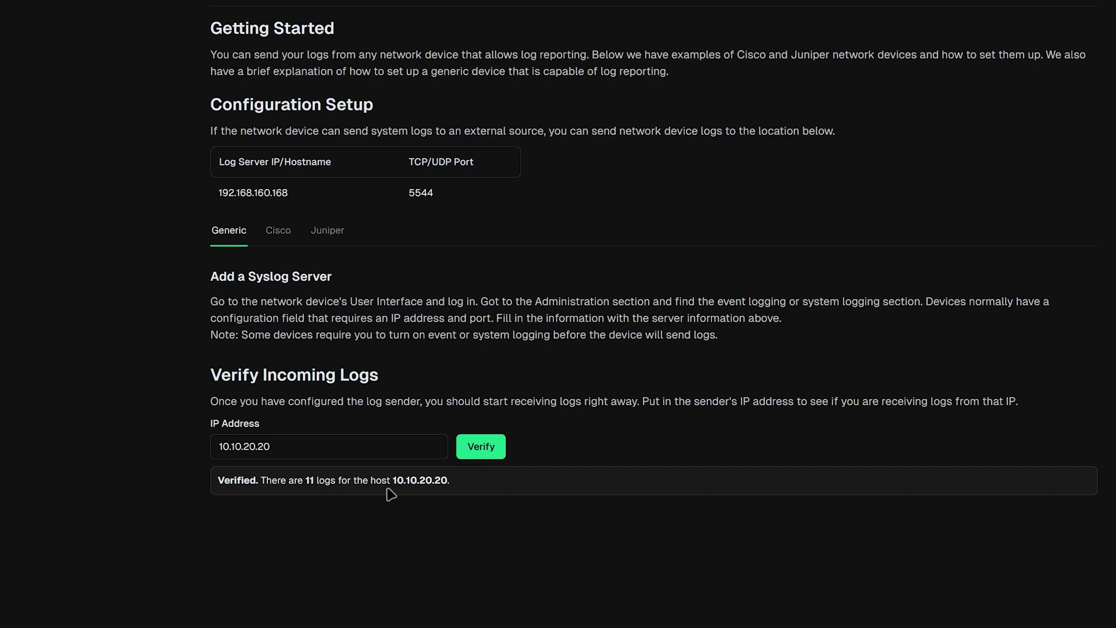
{"action": "left_click", "coordinate": [9, 95]}
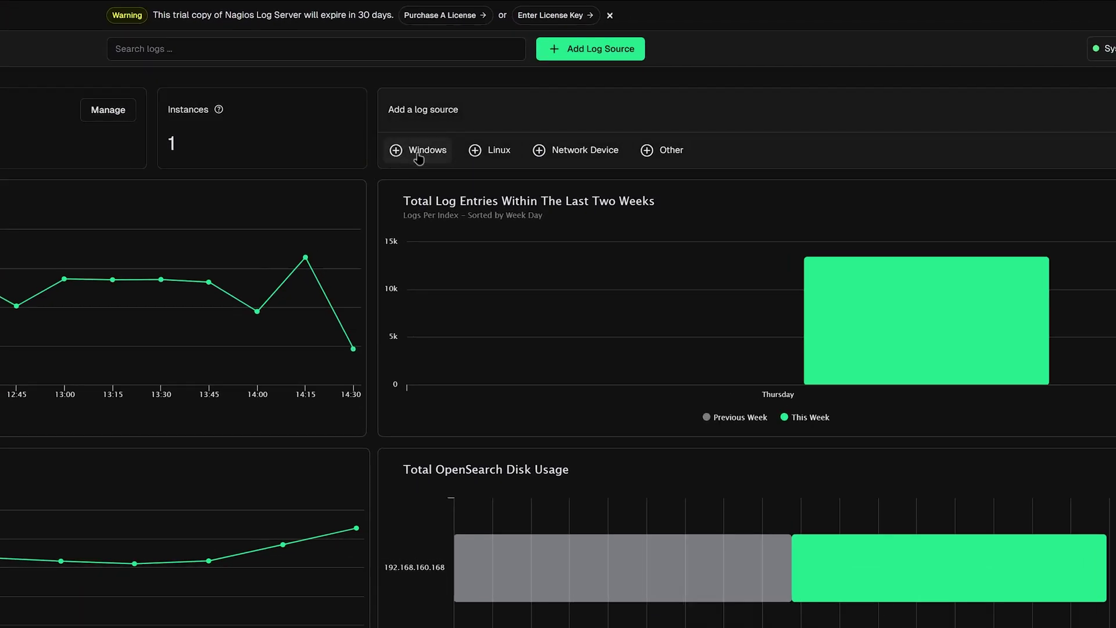
Copy the nxlog.conf block from the Windows guide and switch to the remote Windows desktop
{"action": "left_click", "coordinate": [596, 141]}
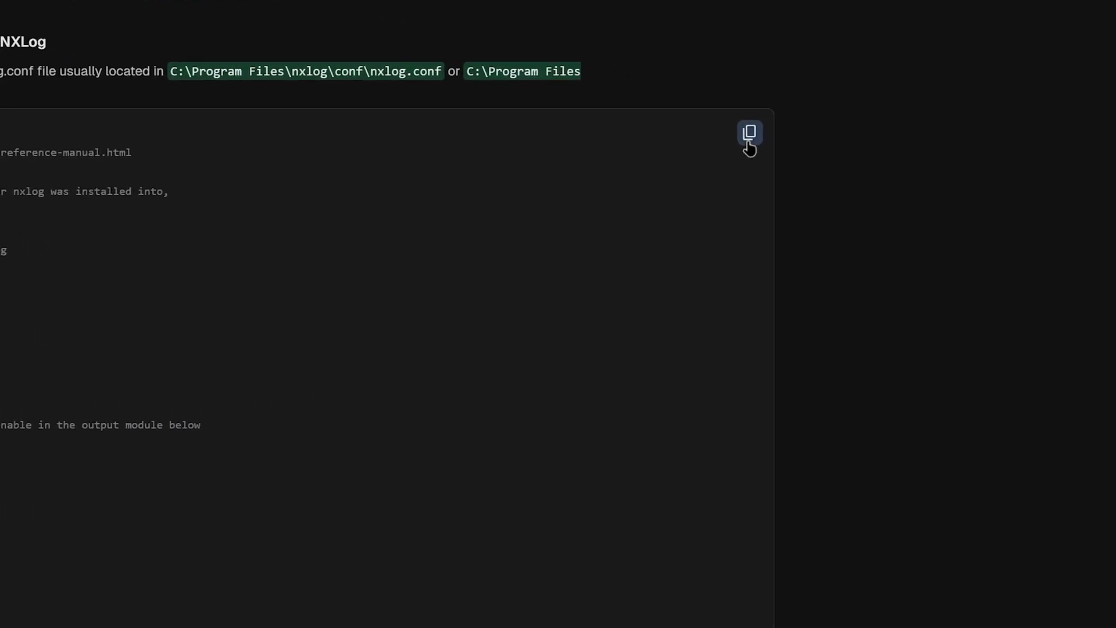
{"action": "left_click", "coordinate": [755, 142]}
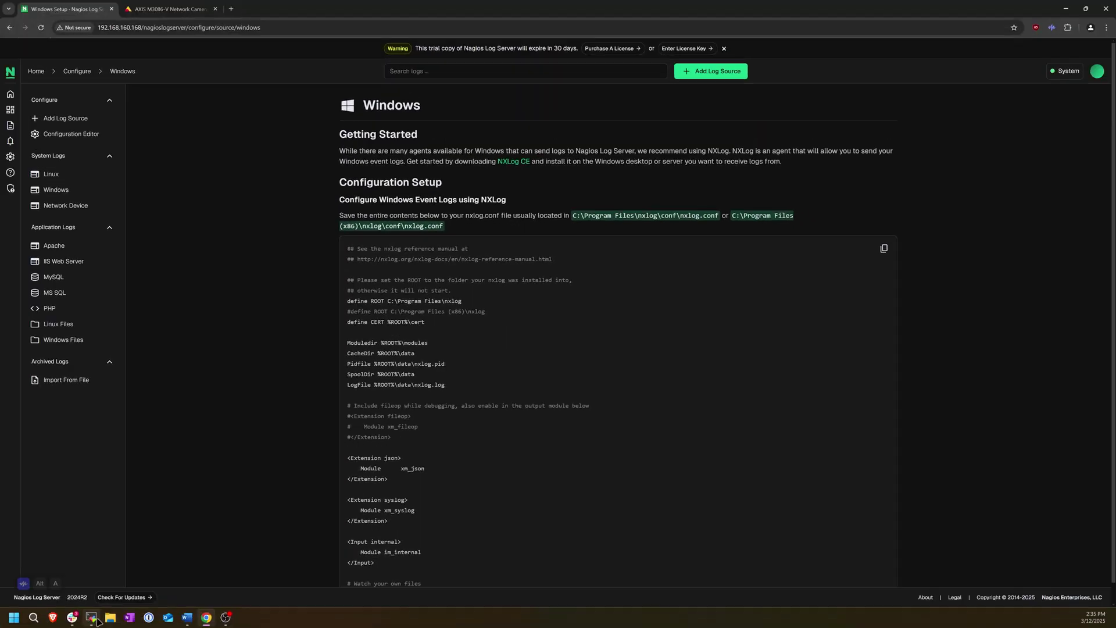
{"action": "left_click", "coordinate": [94, 619]}
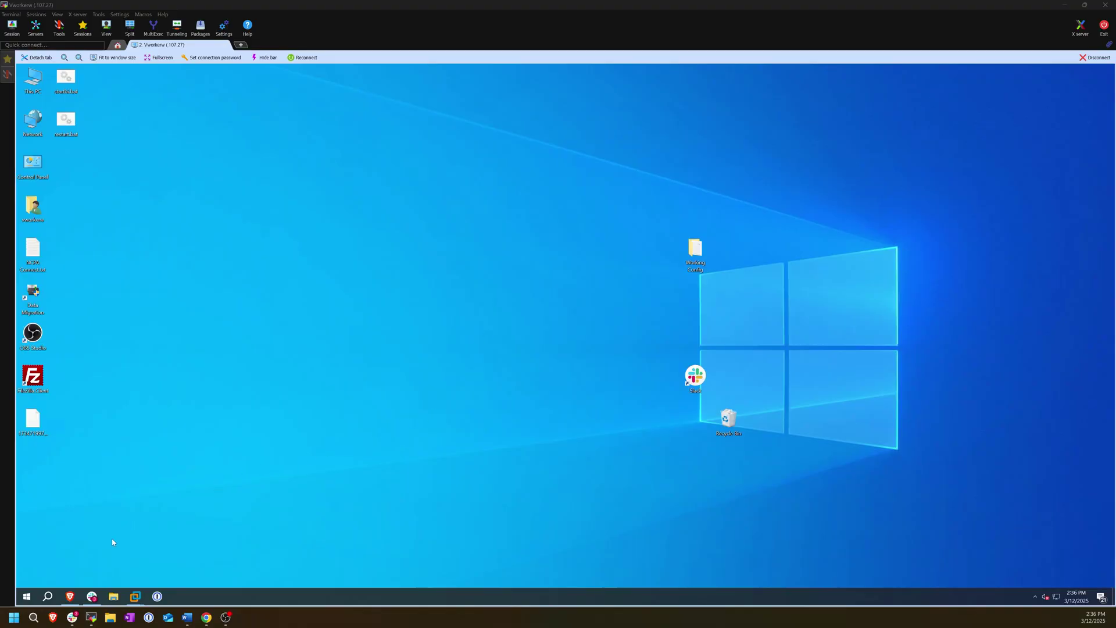
Search 'nxlog ce' in Brave and open the NXLog Community Edition page
{"action": "left_click", "coordinate": [71, 596]}
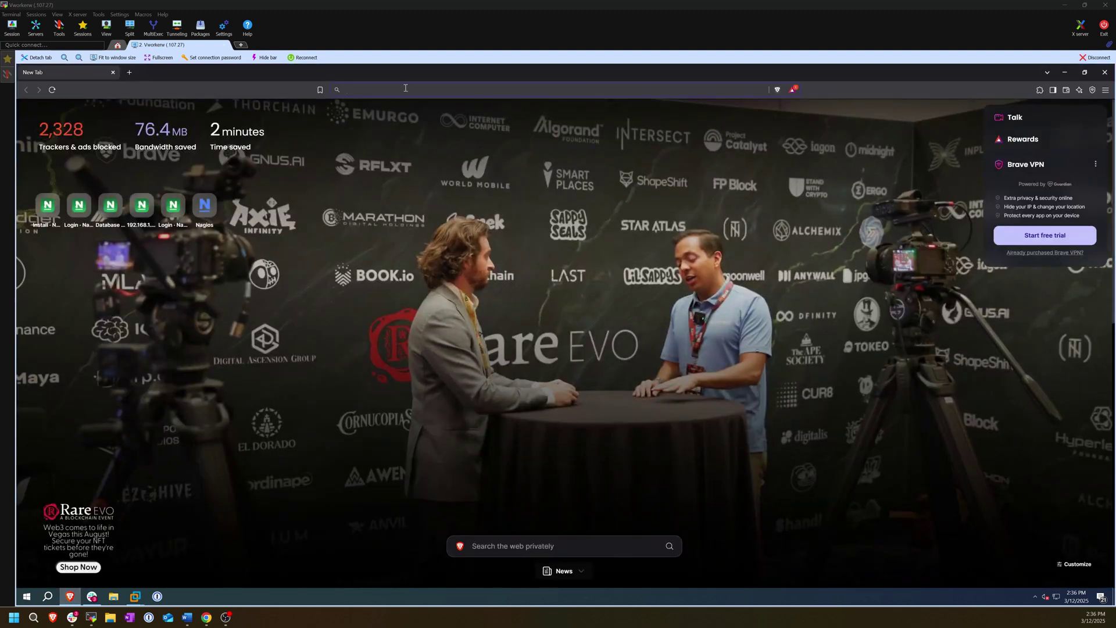
{"action": "type", "text": "nxlog ce"}
{"action": "key", "text": "Return"}
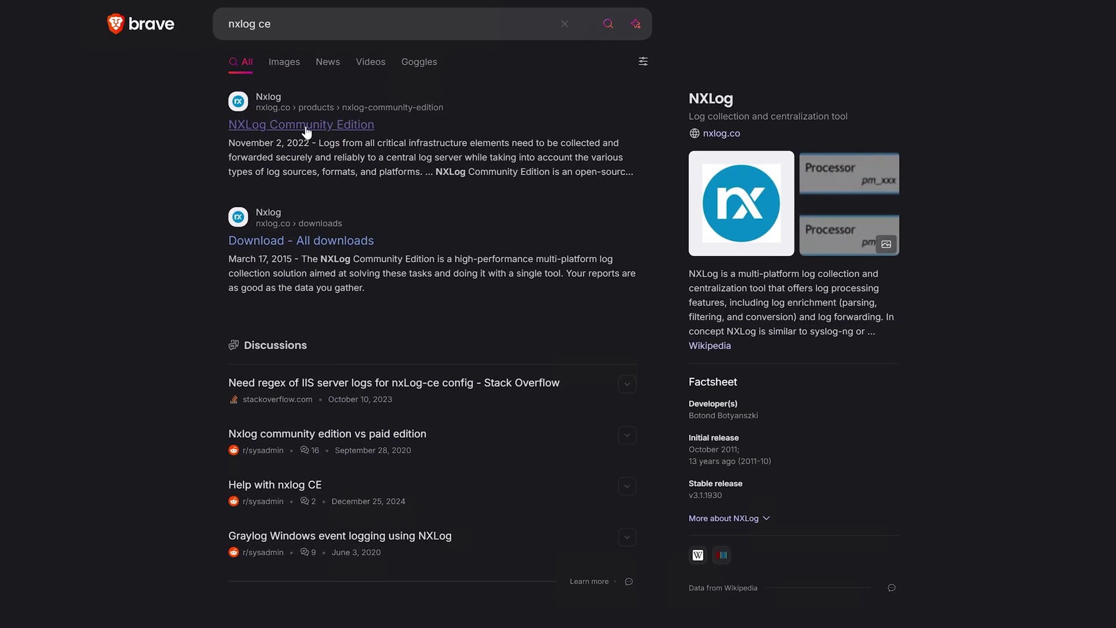
{"action": "left_click", "coordinate": [312, 130]}
Download the Windows x86-64 installer nxlog-ce-3.2.2329.msi, skipping sign-in, into Downloads
{"action": "left_click", "coordinate": [282, 260]}
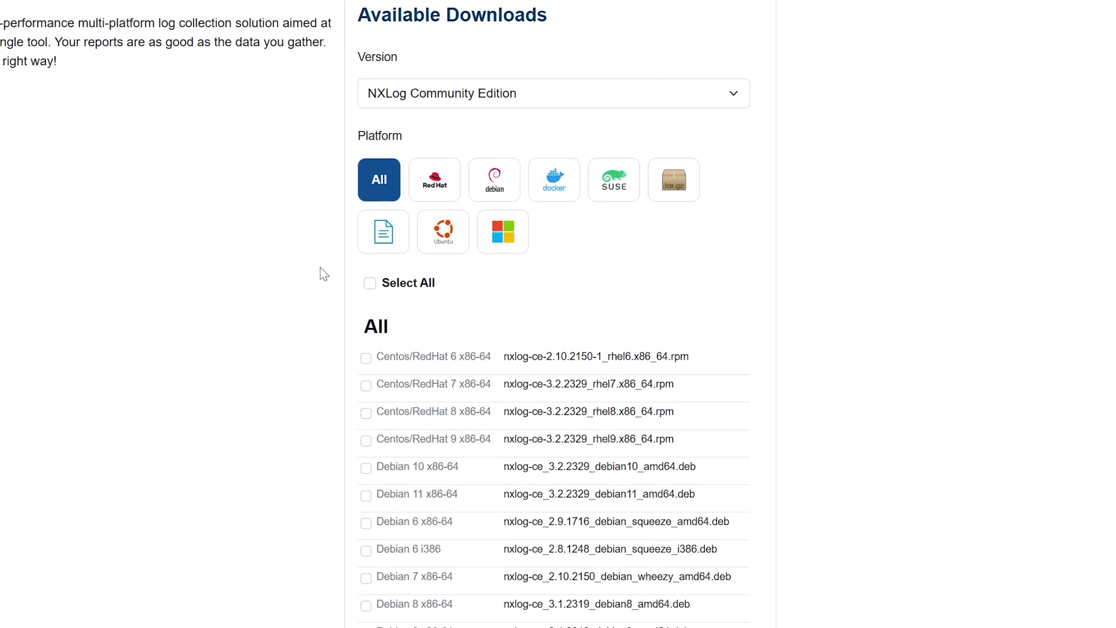
{"action": "left_click", "coordinate": [505, 247]}
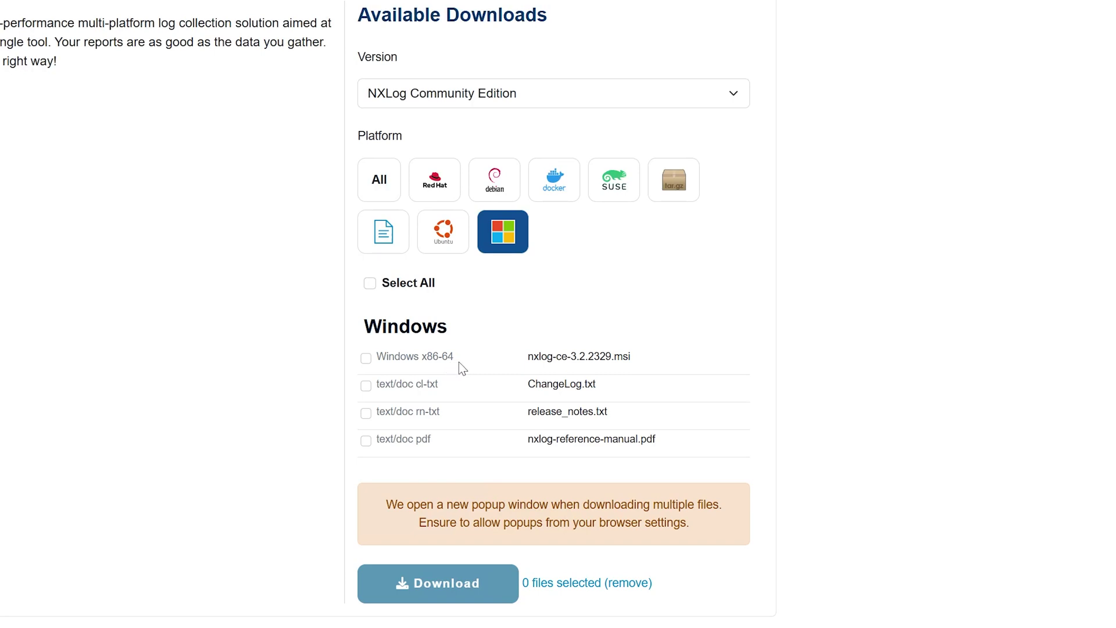
{"action": "left_click_drag", "start_coordinate": [615, 356], "coordinate": [636, 358]}
{"action": "left_click", "coordinate": [367, 359]}
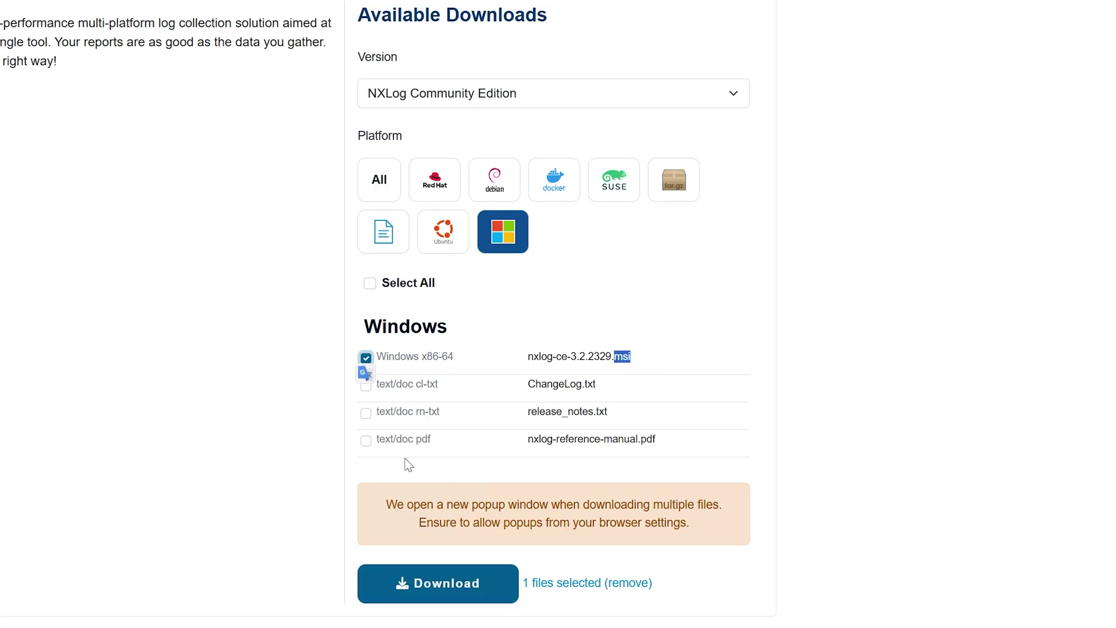
{"action": "left_click", "coordinate": [450, 590]}
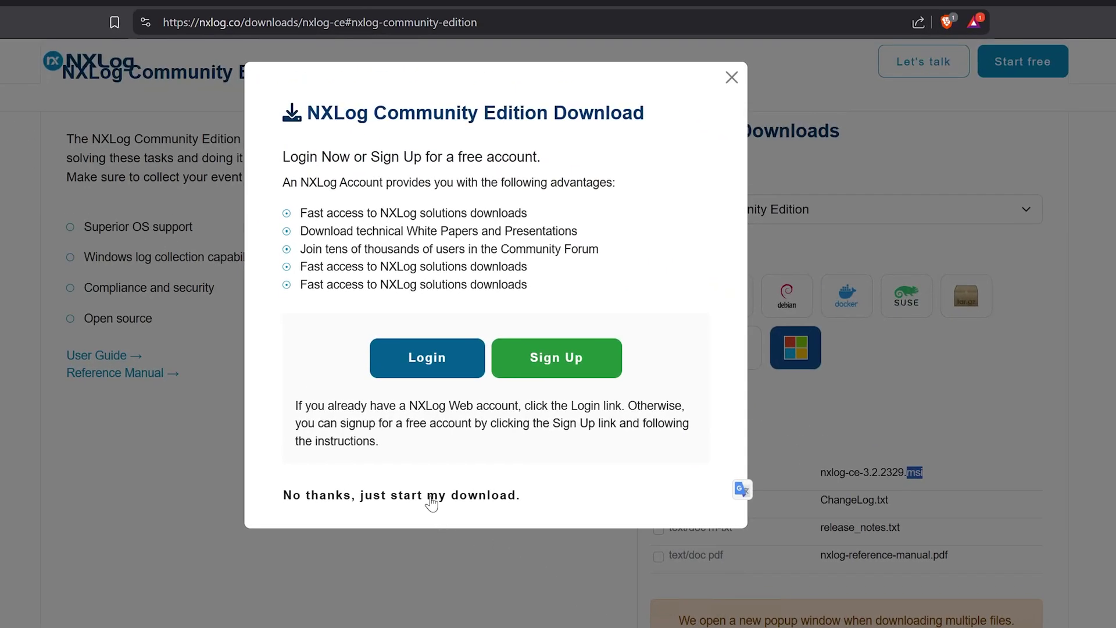
{"action": "left_click", "coordinate": [431, 495]}
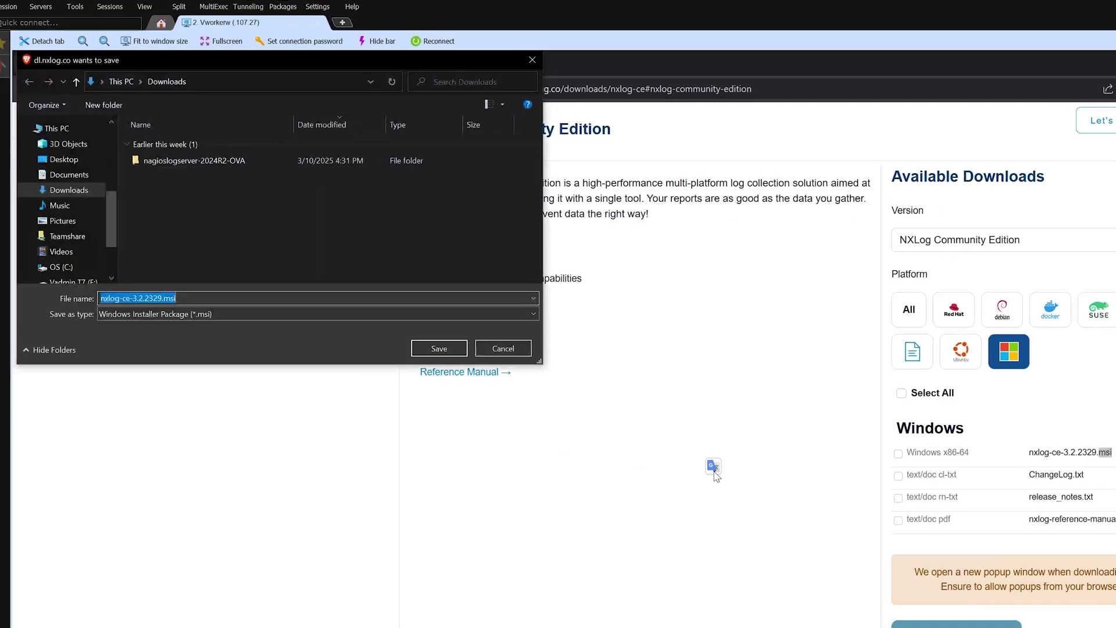
{"action": "left_click", "coordinate": [439, 349]}
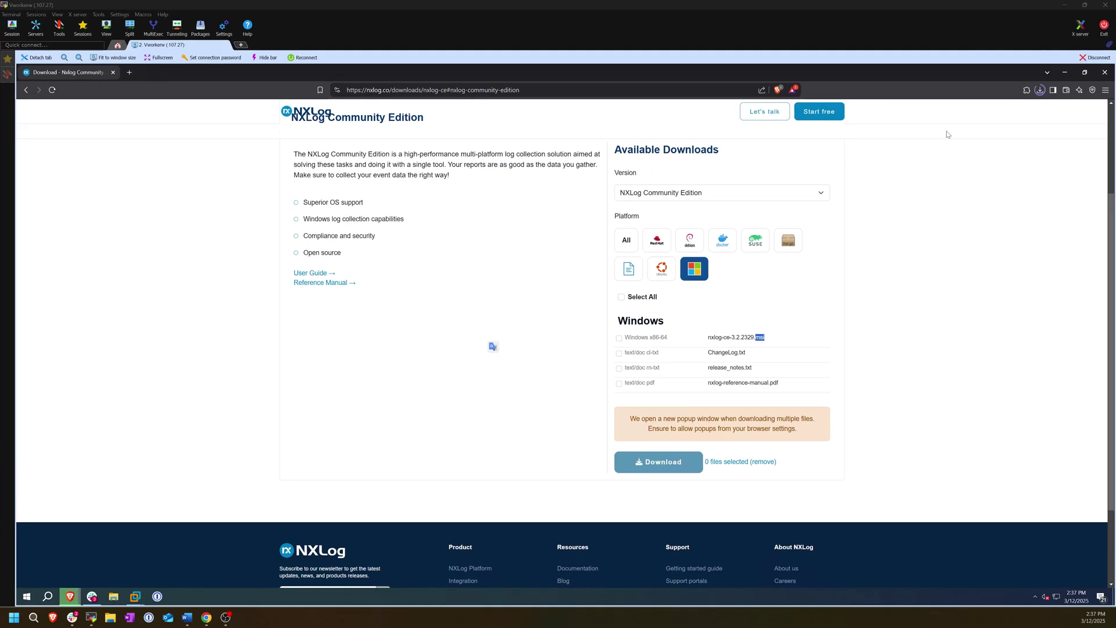
Run nxlog-ce-3.2.2329.msi from Brave's recent download history
{"action": "left_click", "coordinate": [1040, 91]}
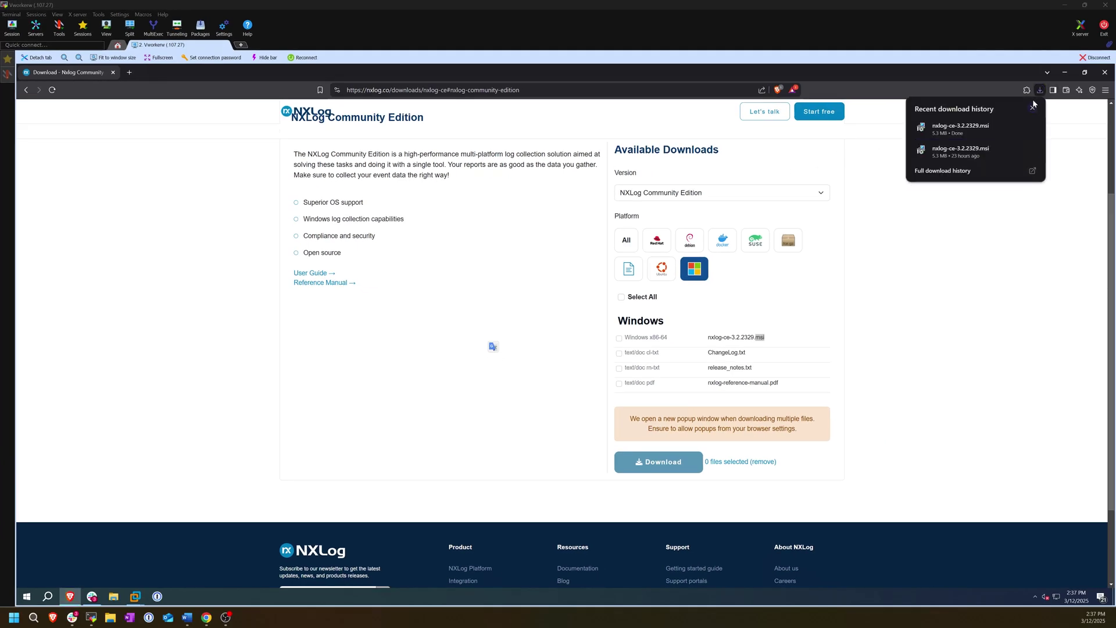
{"action": "left_click", "coordinate": [974, 127]}
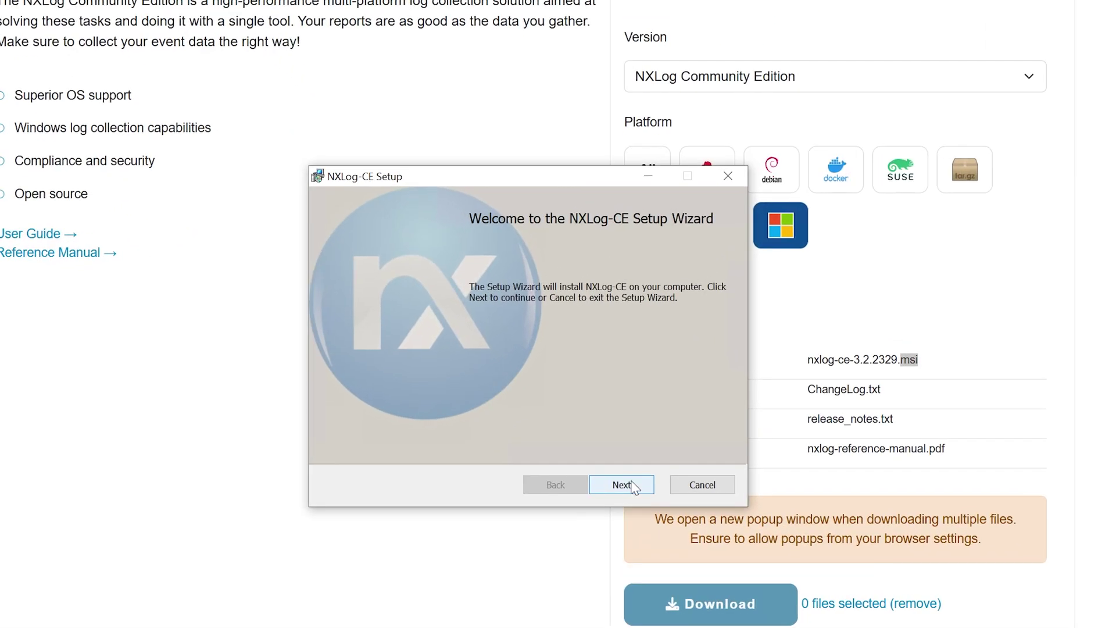
Accept the NXLog-CE license agreement and continue to the Destination Folder page
{"action": "left_click", "coordinate": [632, 482]}
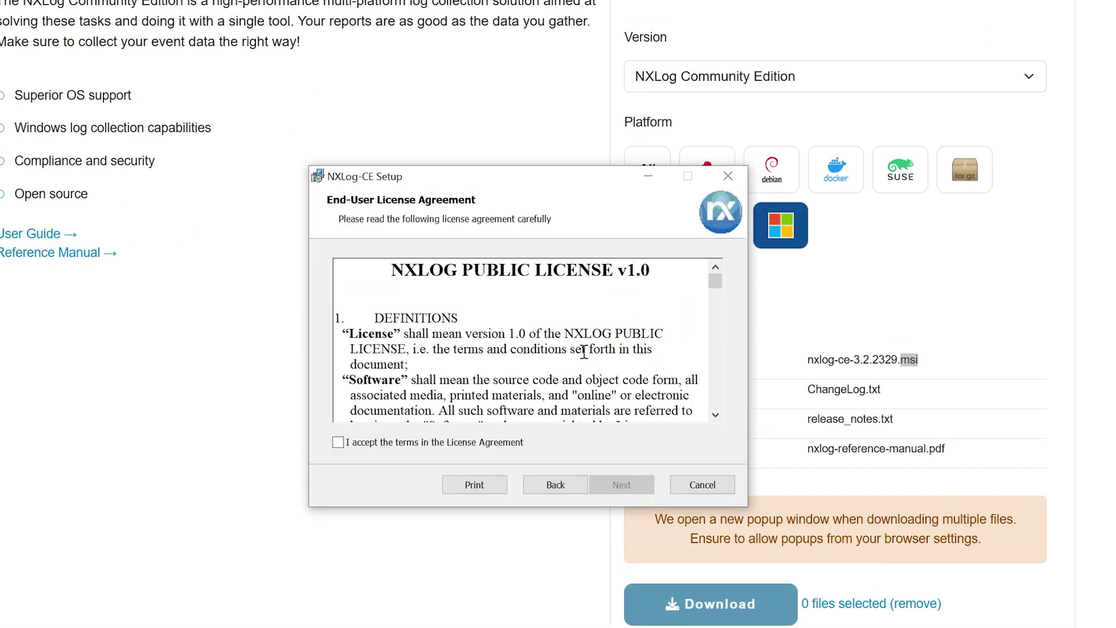
{"action": "scroll", "coordinate": [583, 353], "scroll_direction": "down", "scroll_amount": 5}
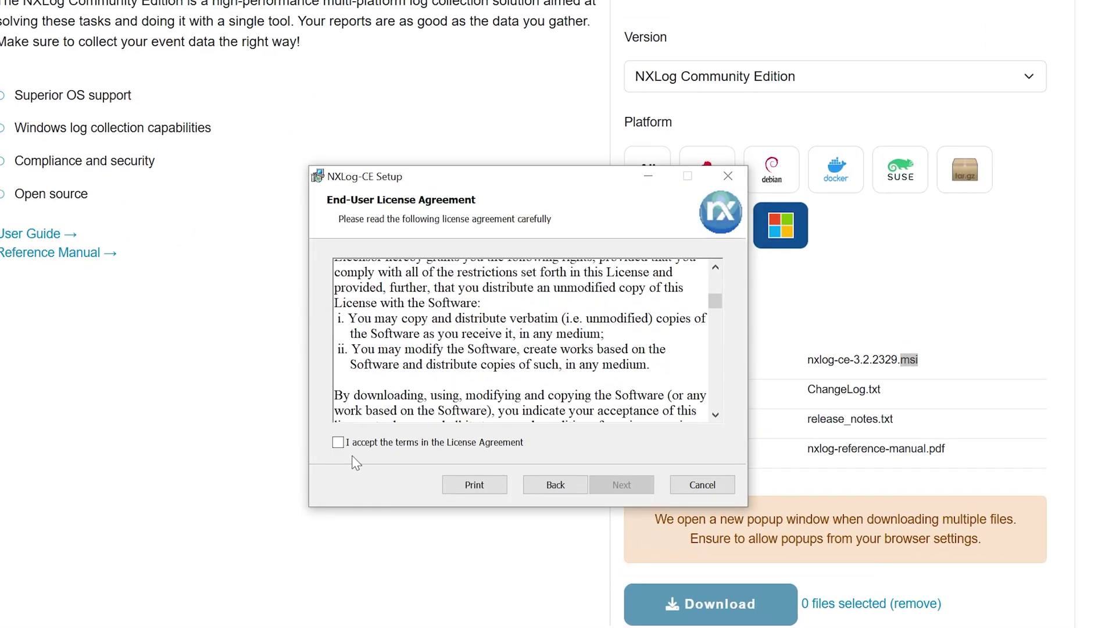
{"action": "left_click", "coordinate": [338, 443]}
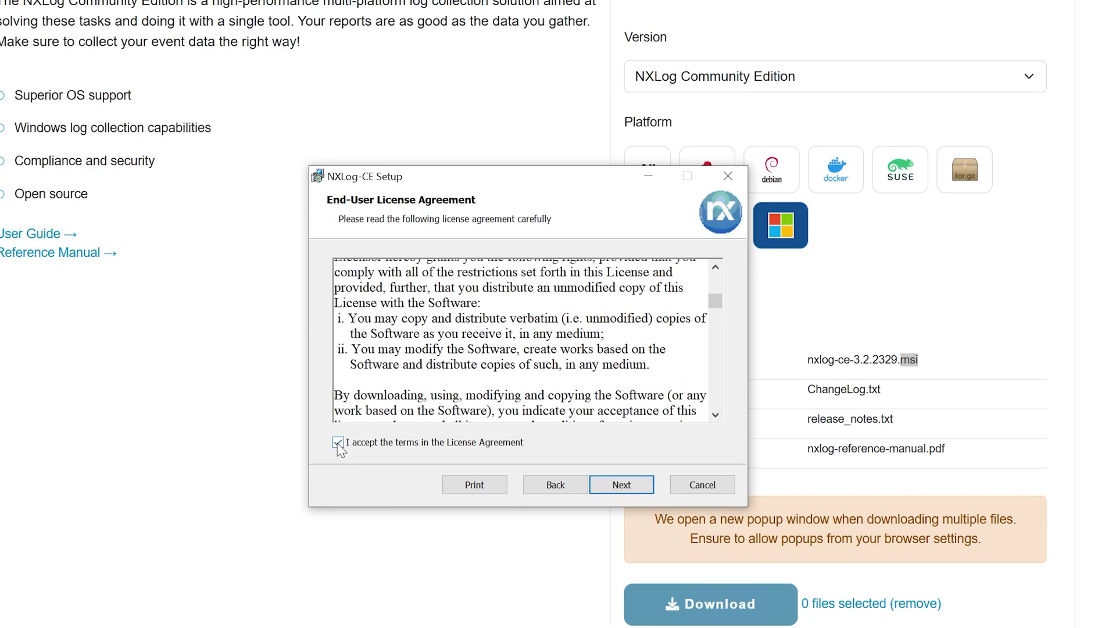
{"action": "left_click", "coordinate": [622, 485]}
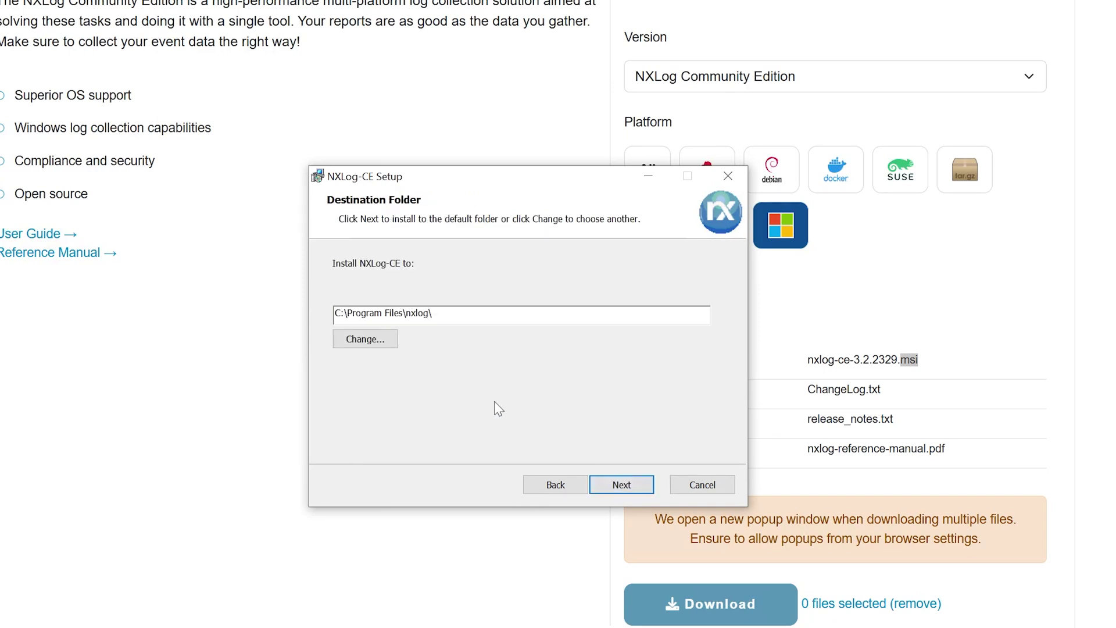
Create a new nxlog folder in C:\Program Files (x86) and set it as install destination
{"action": "left_click", "coordinate": [363, 342]}
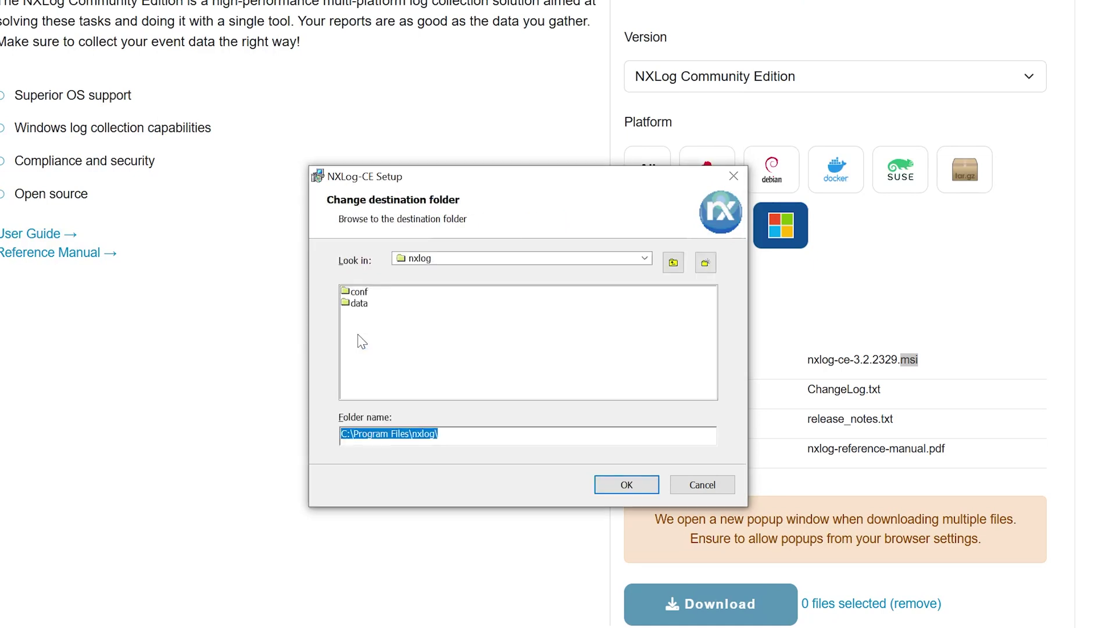
{"action": "left_click", "coordinate": [644, 258]}
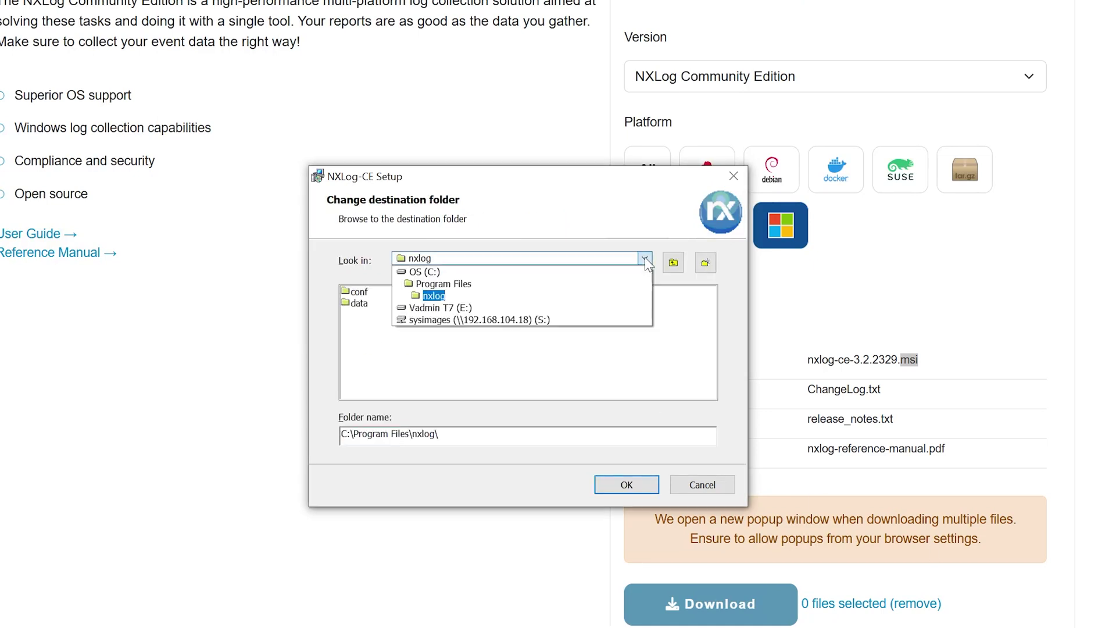
{"action": "left_click", "coordinate": [412, 272]}
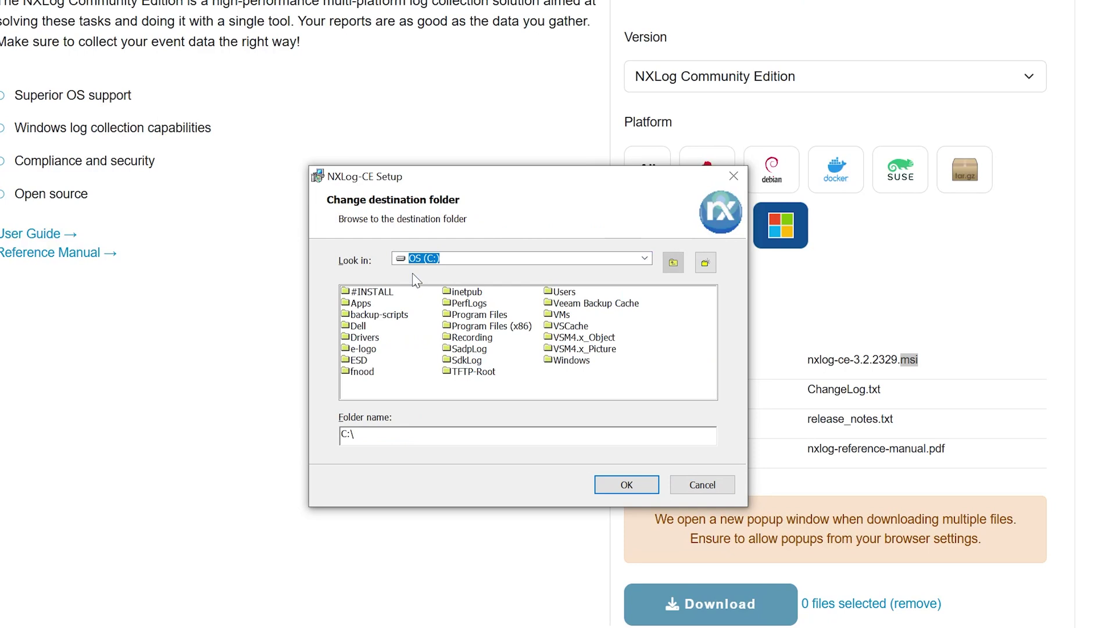
{"action": "left_click", "coordinate": [473, 327]}
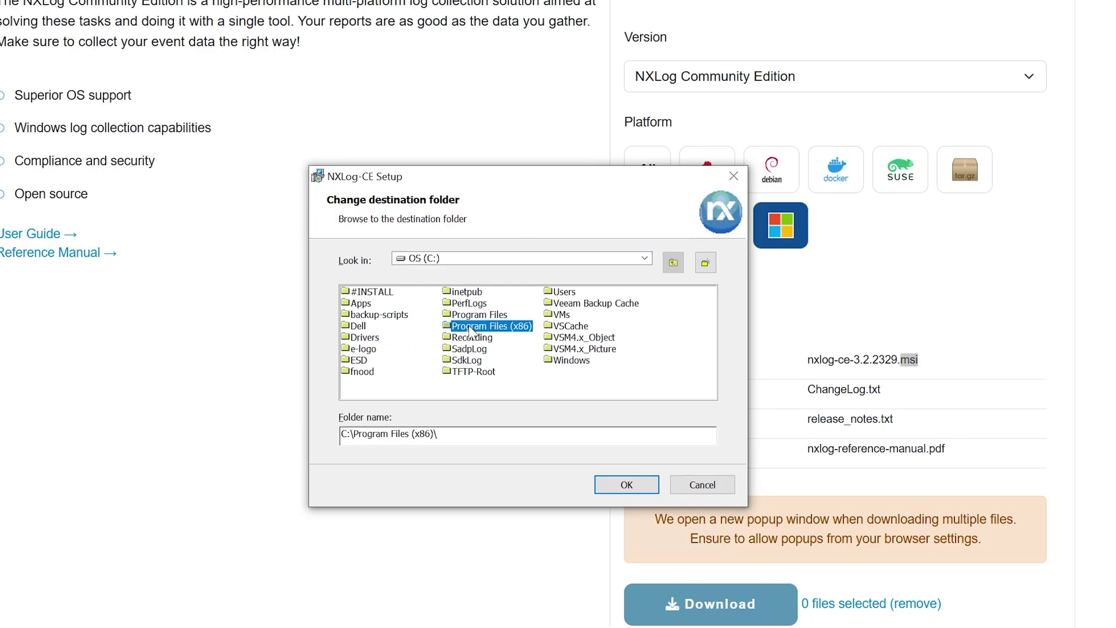
{"action": "double_click", "coordinate": [471, 330]}
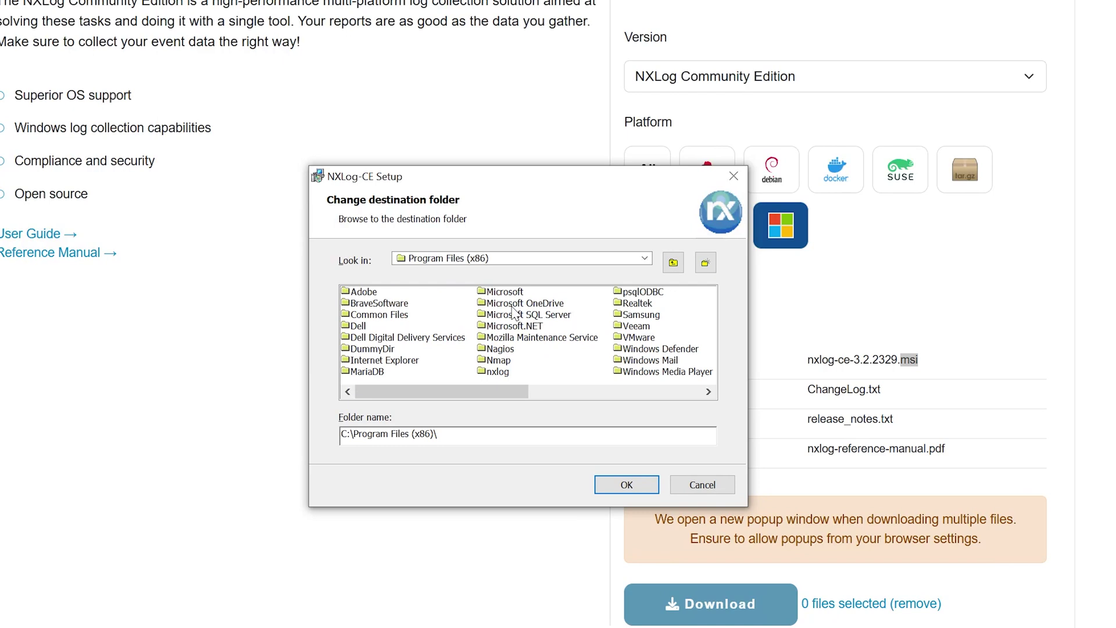
{"action": "left_click", "coordinate": [705, 262]}
{"action": "type", "text": "nx"}
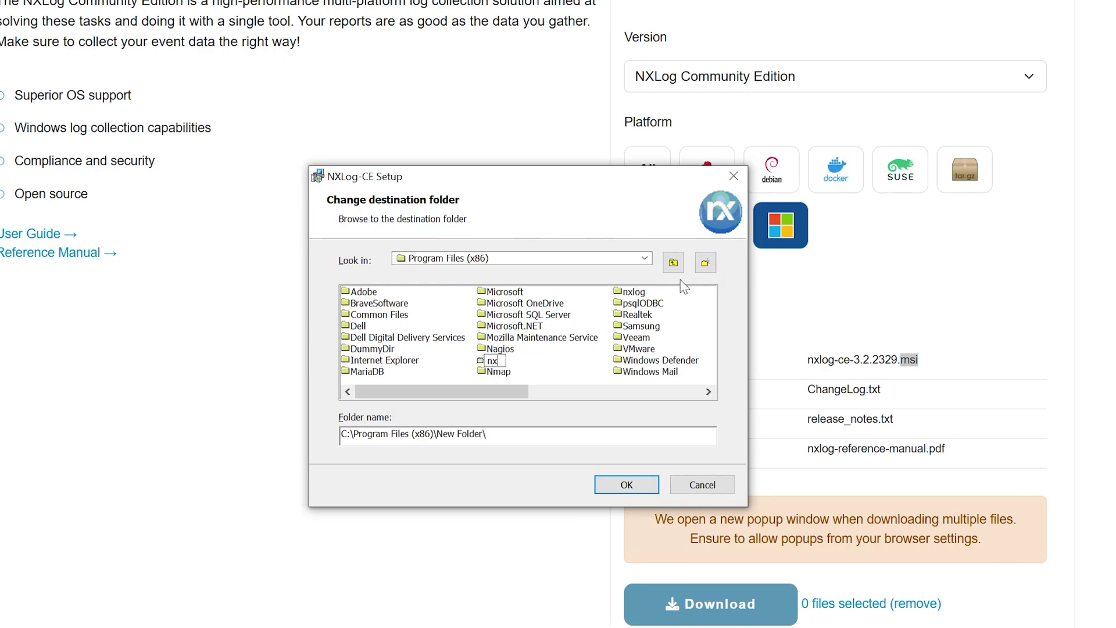
{"action": "type", "text": "log"}
{"action": "key", "text": "Return"}
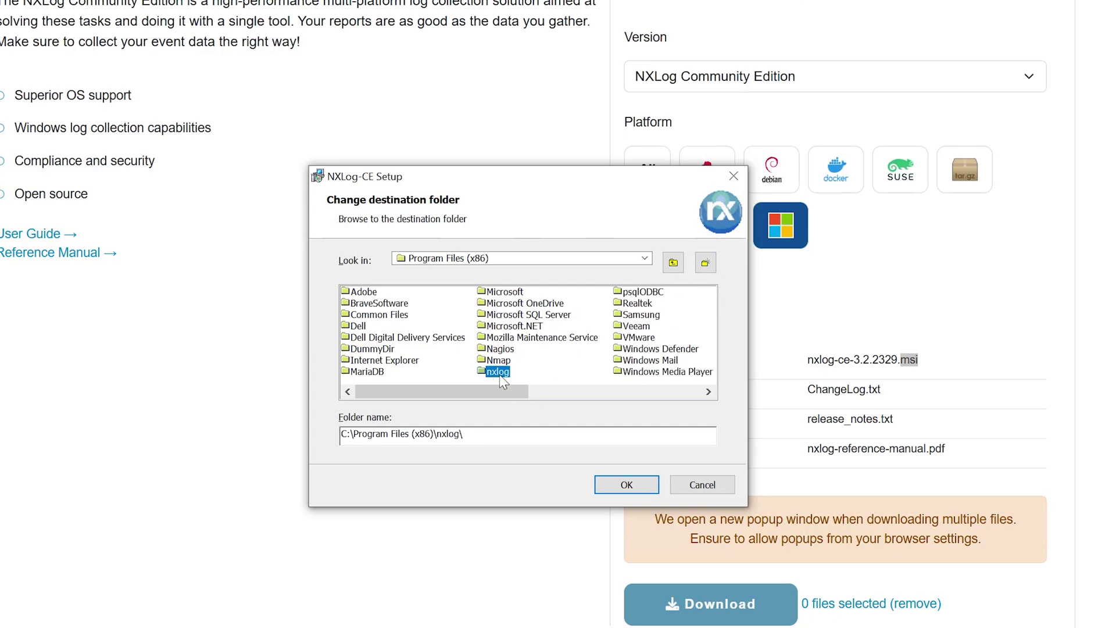
{"action": "left_click", "coordinate": [620, 483]}
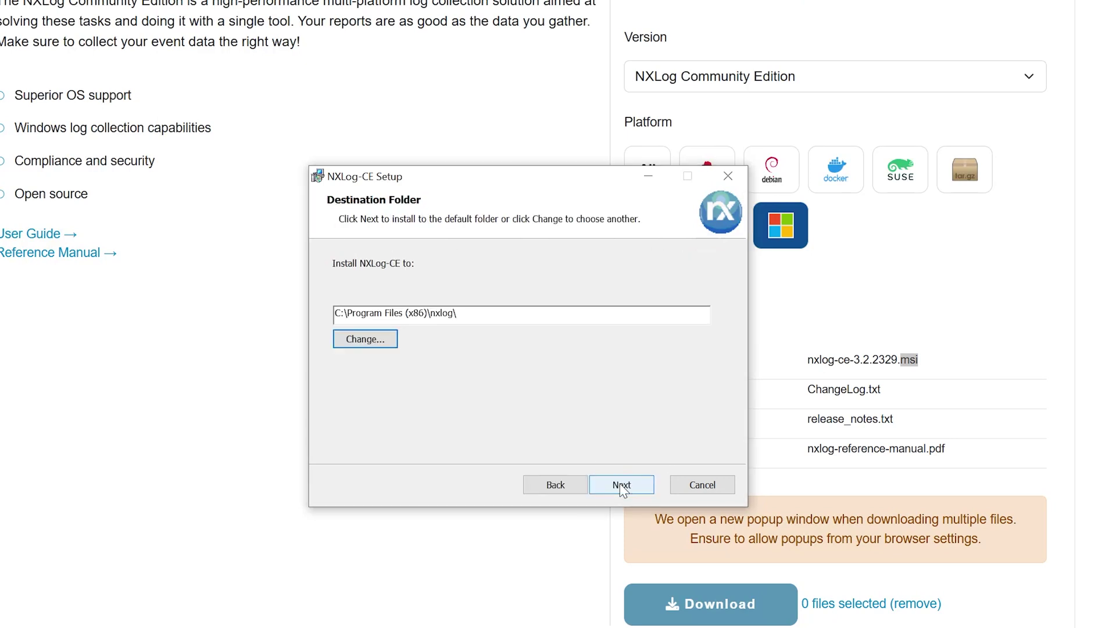
Install NXLog-CE, approving the UAC prompt, and finish setup without opening README.txt
{"action": "left_click", "coordinate": [621, 486]}
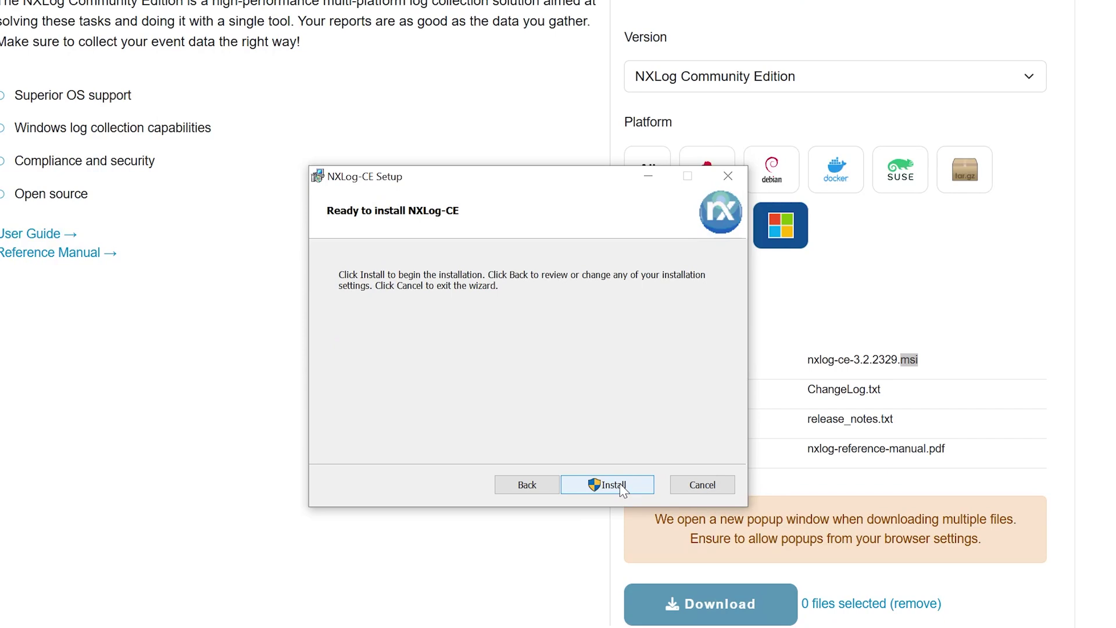
{"action": "left_click", "coordinate": [621, 487]}
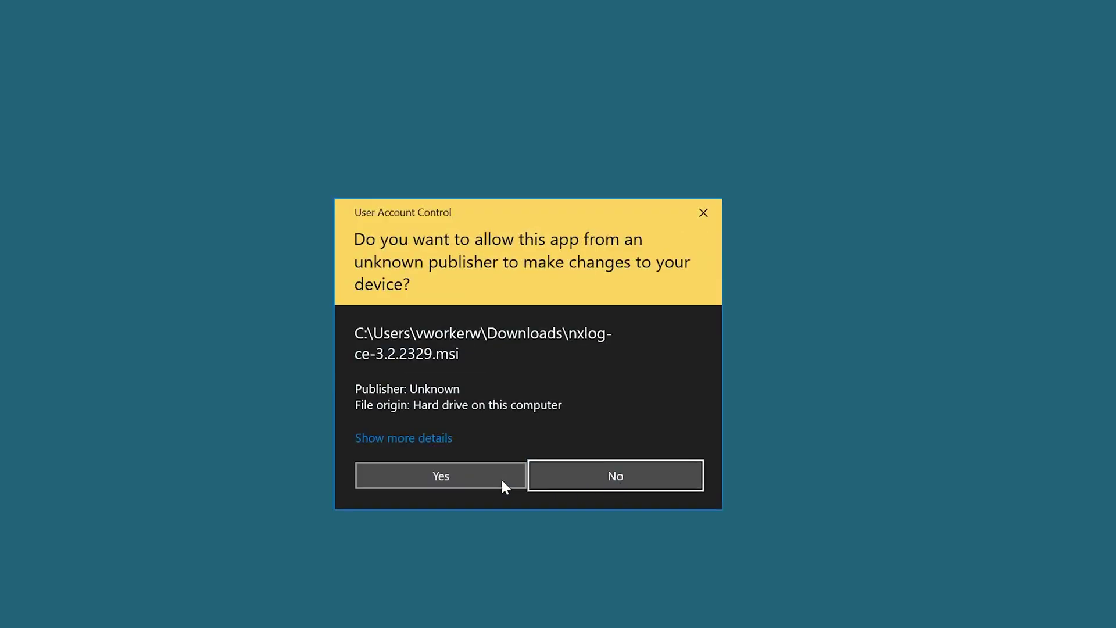
{"action": "left_click", "coordinate": [476, 481]}
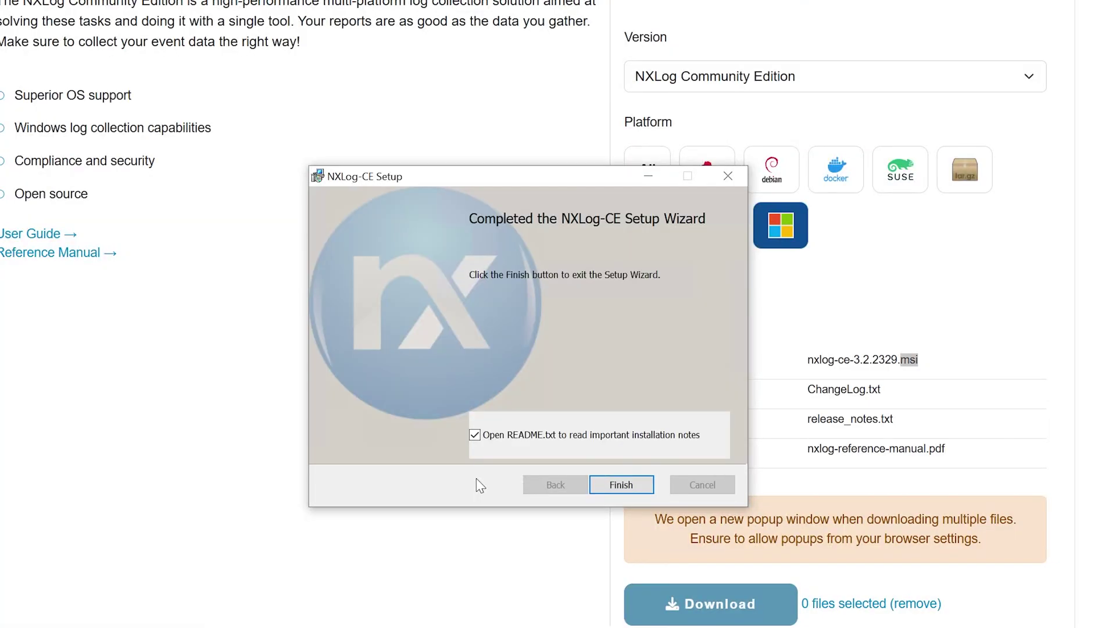
{"action": "left_click", "coordinate": [522, 439]}
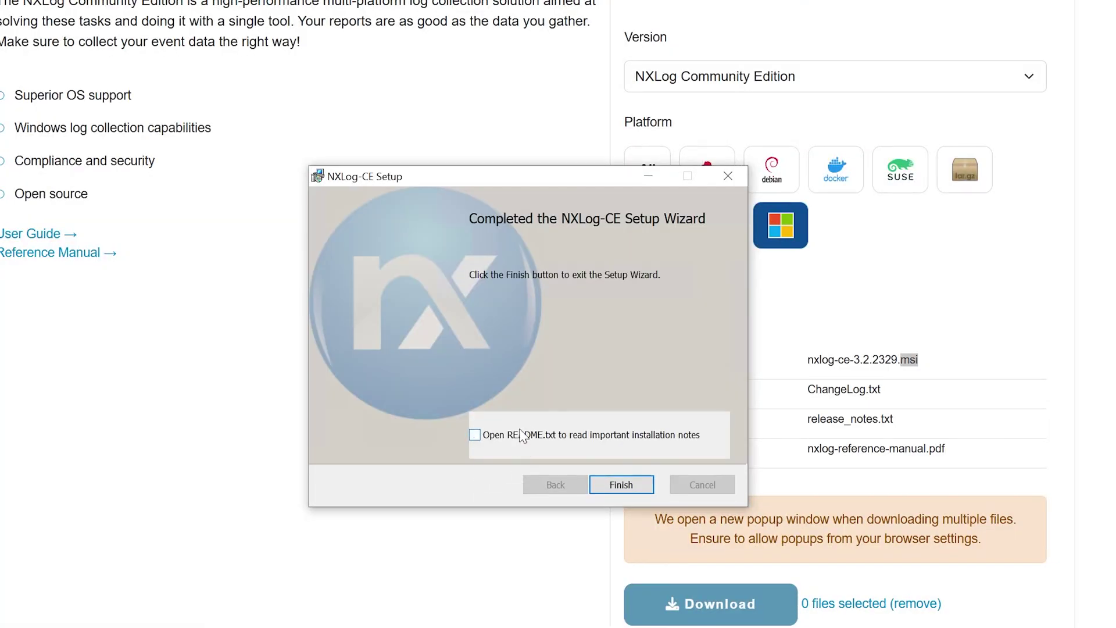
{"action": "left_click", "coordinate": [625, 488]}
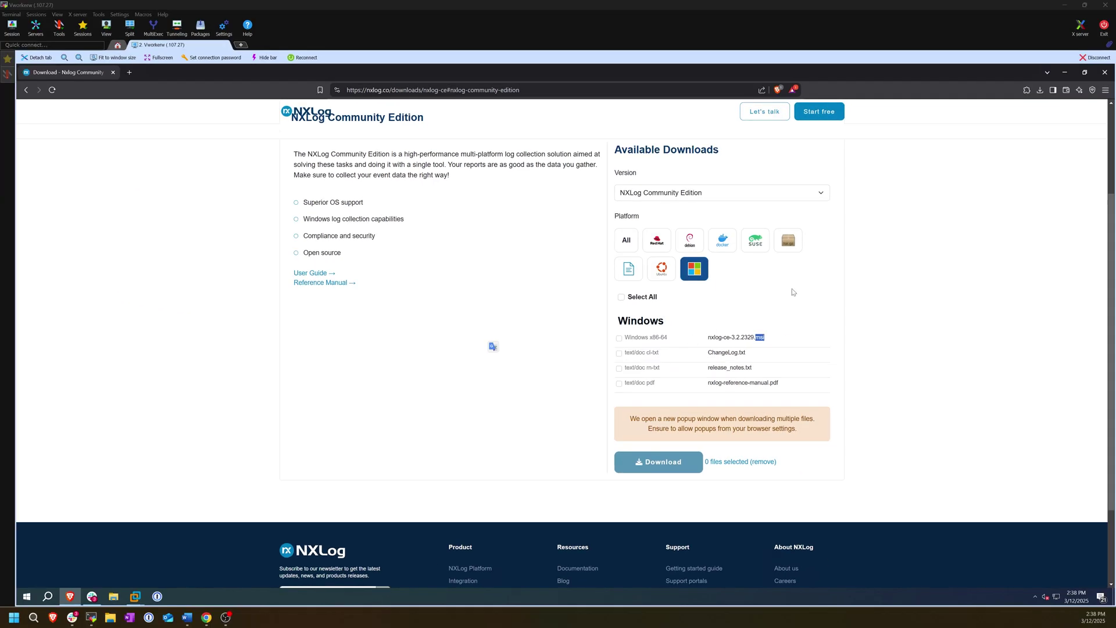
{"action": "left_click", "coordinate": [1105, 72]}
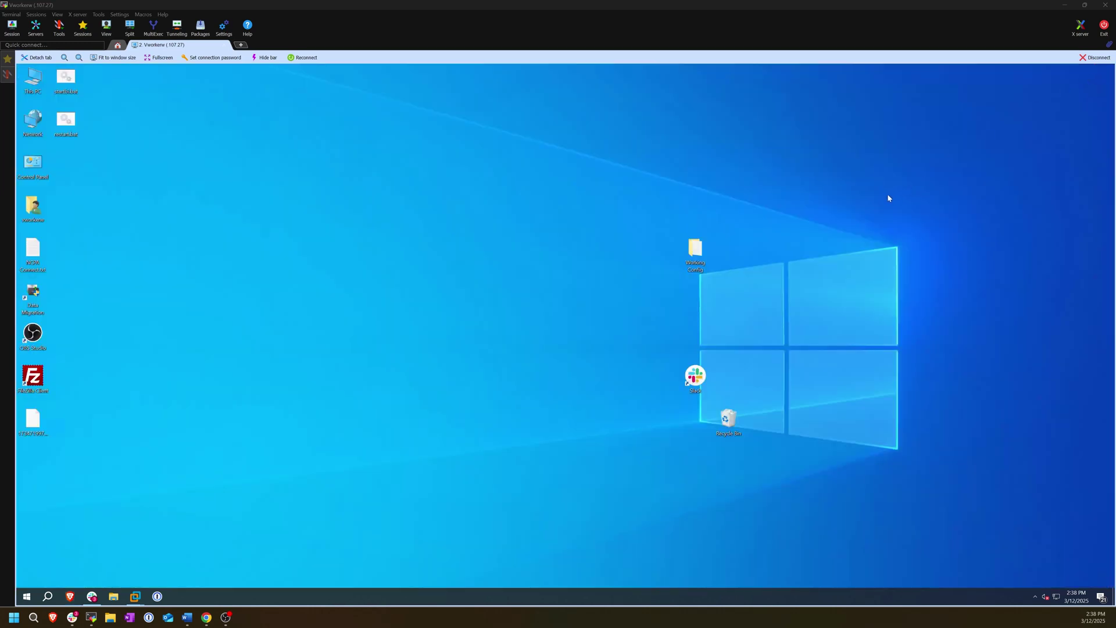
Browse to C:\Program Files (x86)\nxlog\conf and bring up nxlog.conf's context menu
{"action": "left_click", "coordinate": [114, 596]}
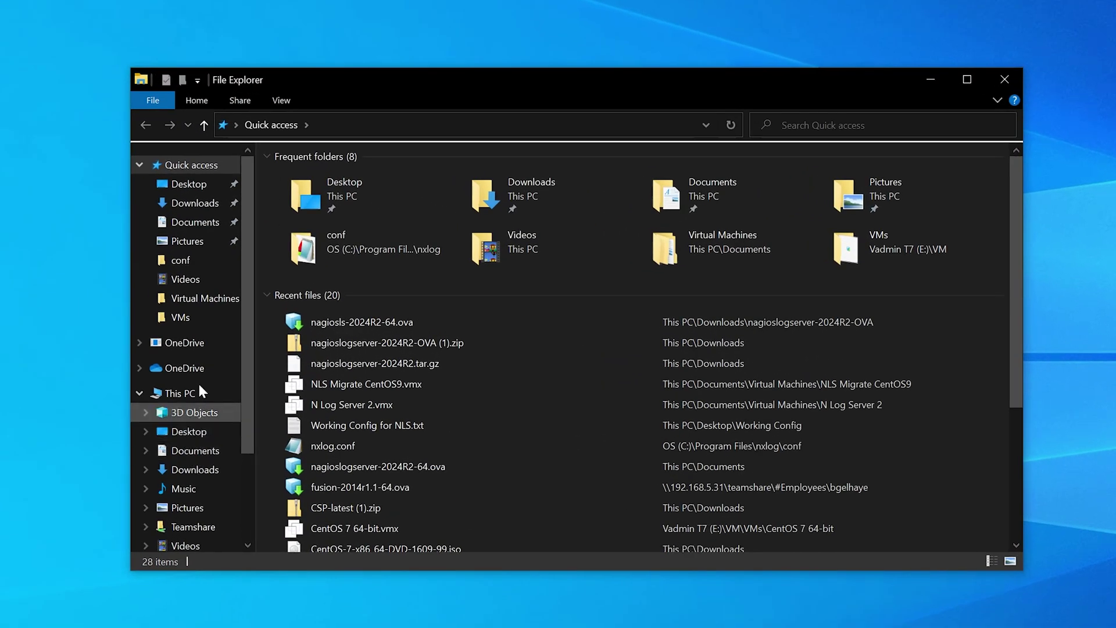
{"action": "left_click", "coordinate": [197, 393]}
{"action": "left_click", "coordinate": [357, 353]}
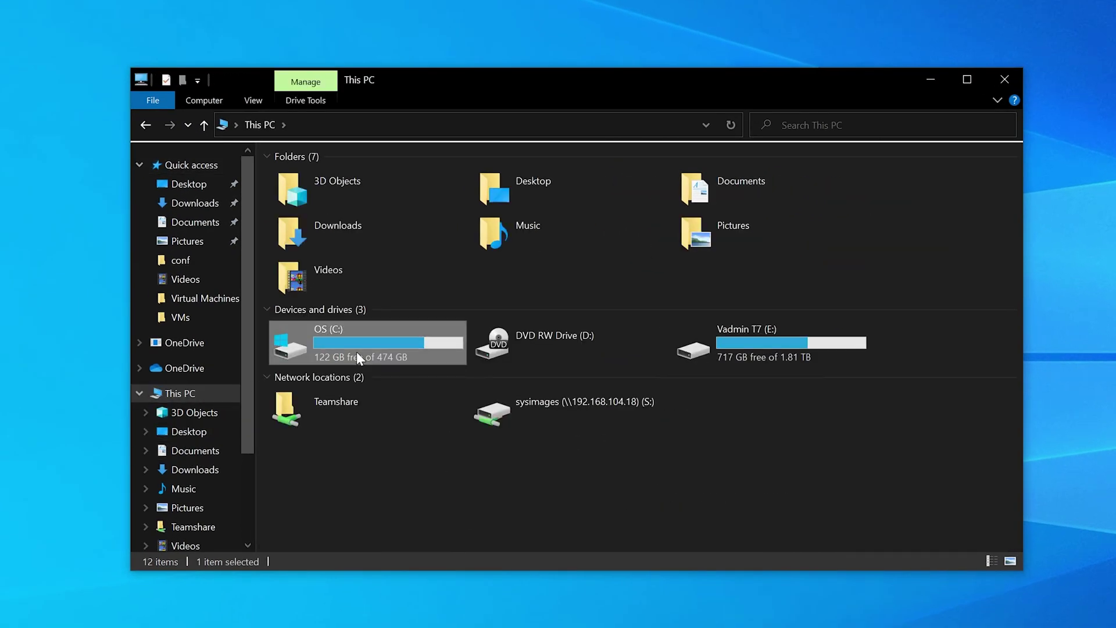
{"action": "double_click", "coordinate": [357, 351]}
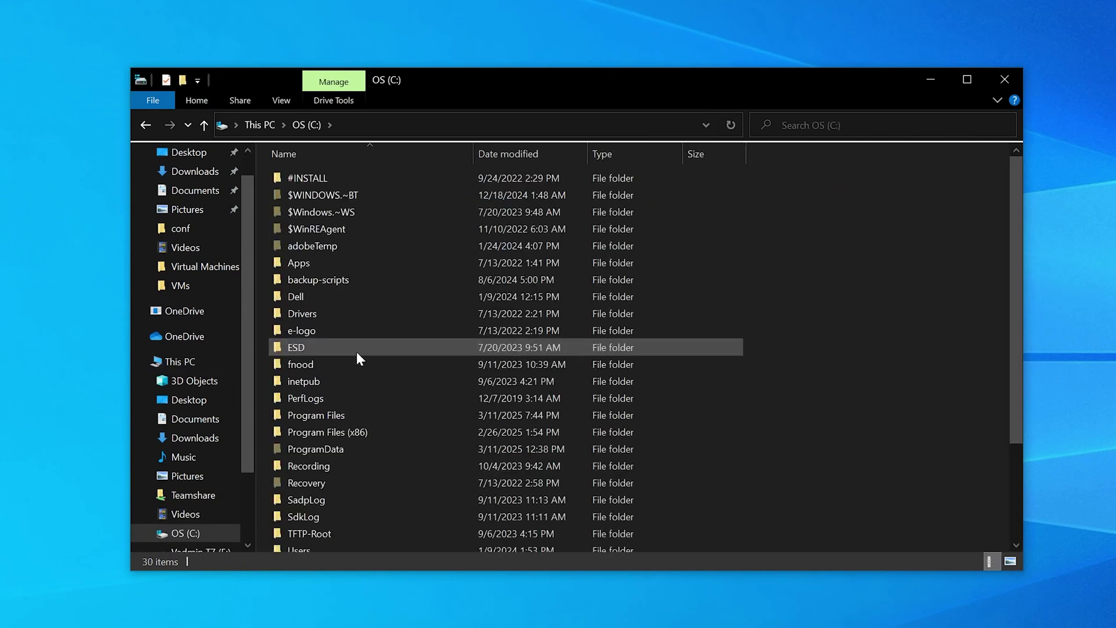
{"action": "double_click", "coordinate": [379, 430]}
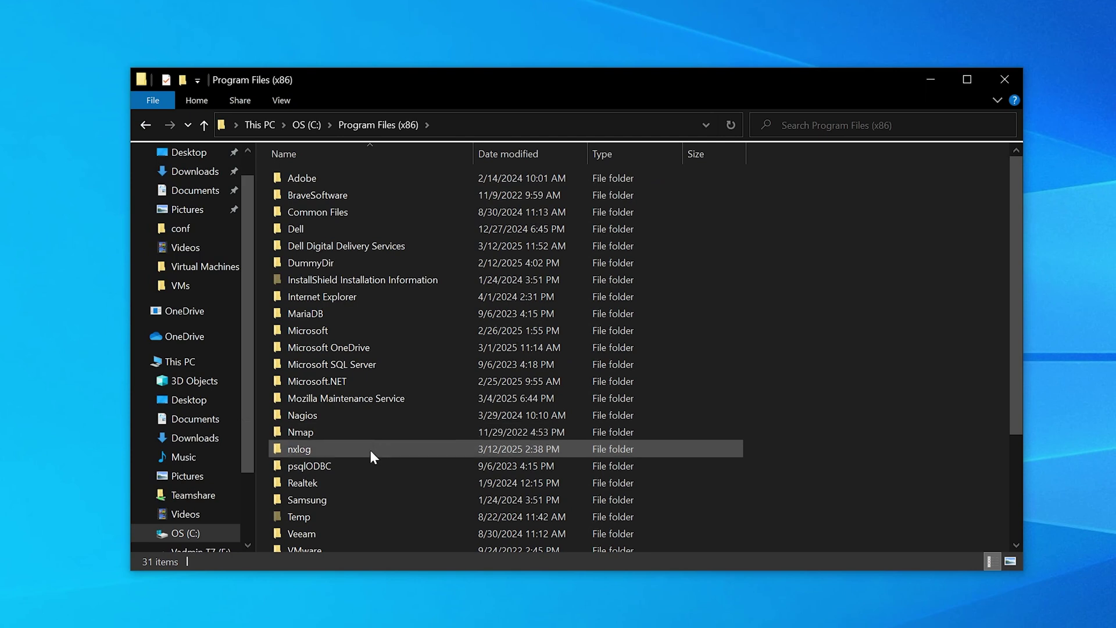
{"action": "double_click", "coordinate": [371, 450]}
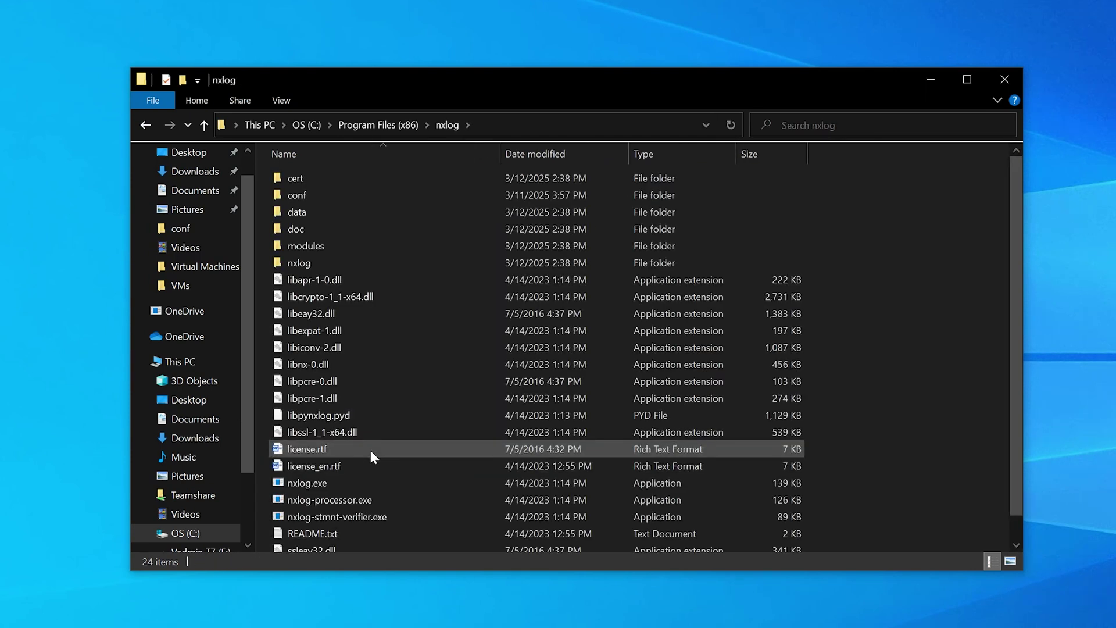
{"action": "double_click", "coordinate": [344, 195]}
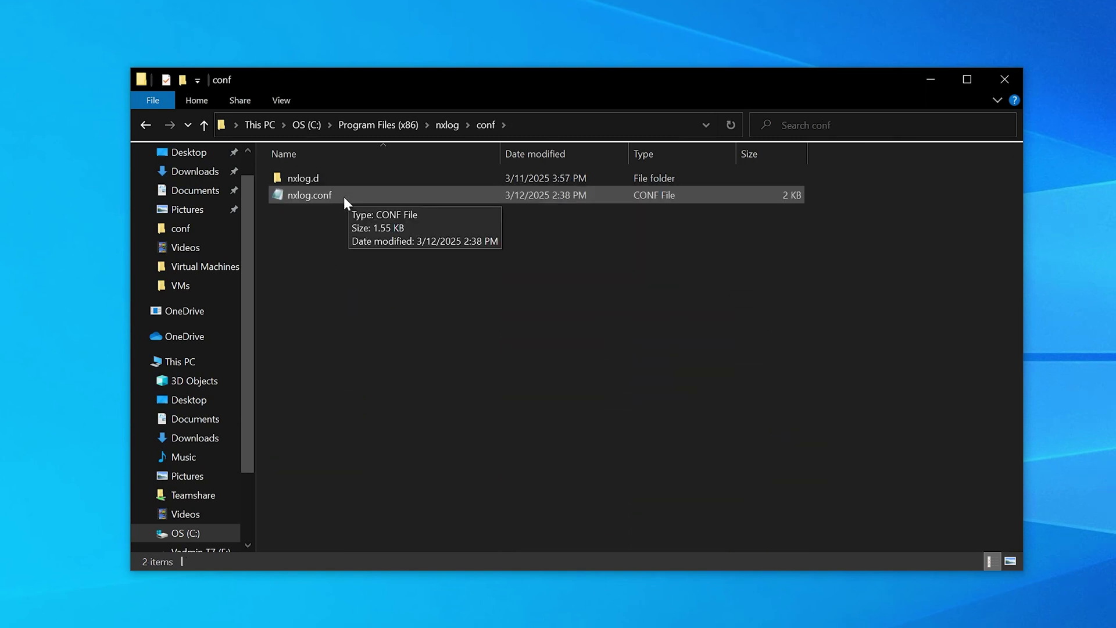
{"action": "right_click", "coordinate": [343, 197]}
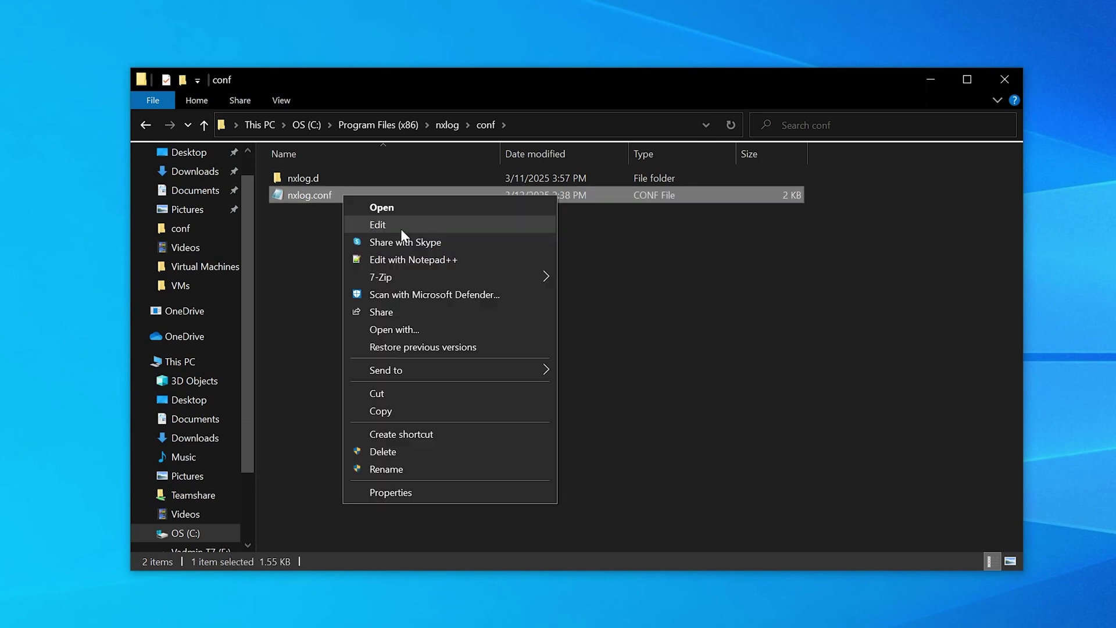
Open nxlog.conf in Notepad++ and replace its contents with the copied configuration
{"action": "left_click", "coordinate": [436, 262]}
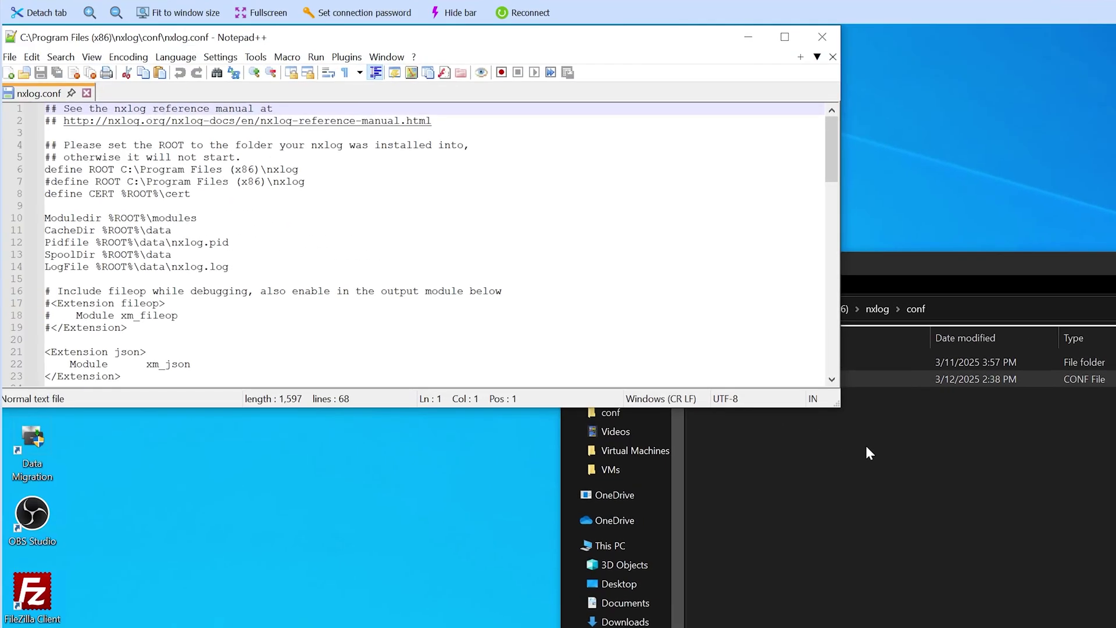
{"action": "left_click_drag", "start_coordinate": [838, 405], "coordinate": [980, 627]}
{"action": "left_click", "coordinate": [381, 529]}
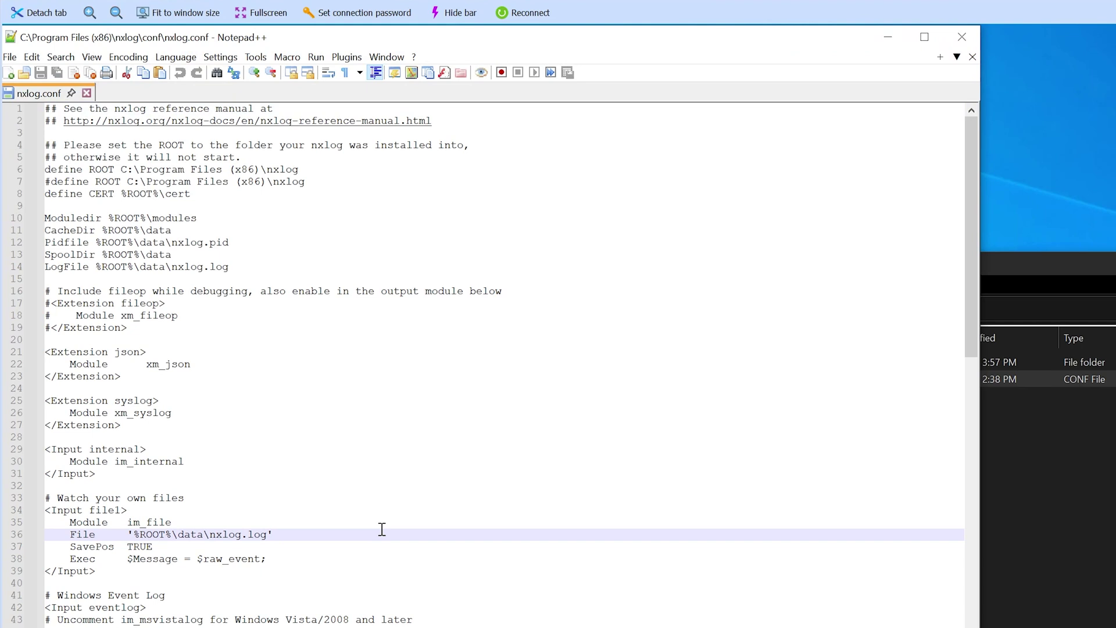
{"action": "key", "text": "ctrl+a"}
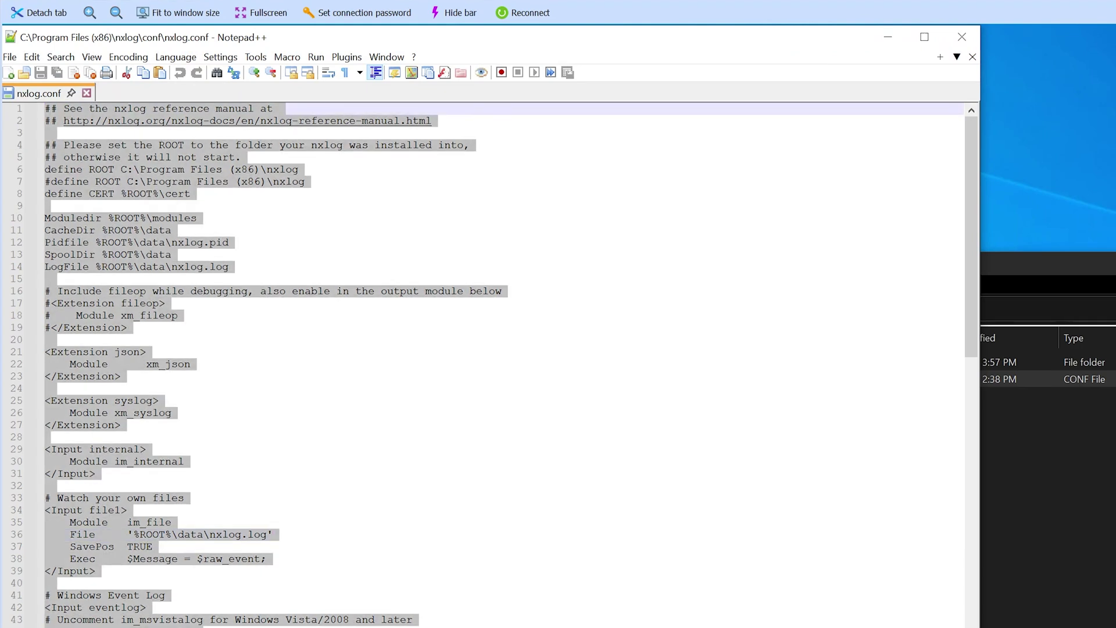
{"action": "key", "text": "Delete"}
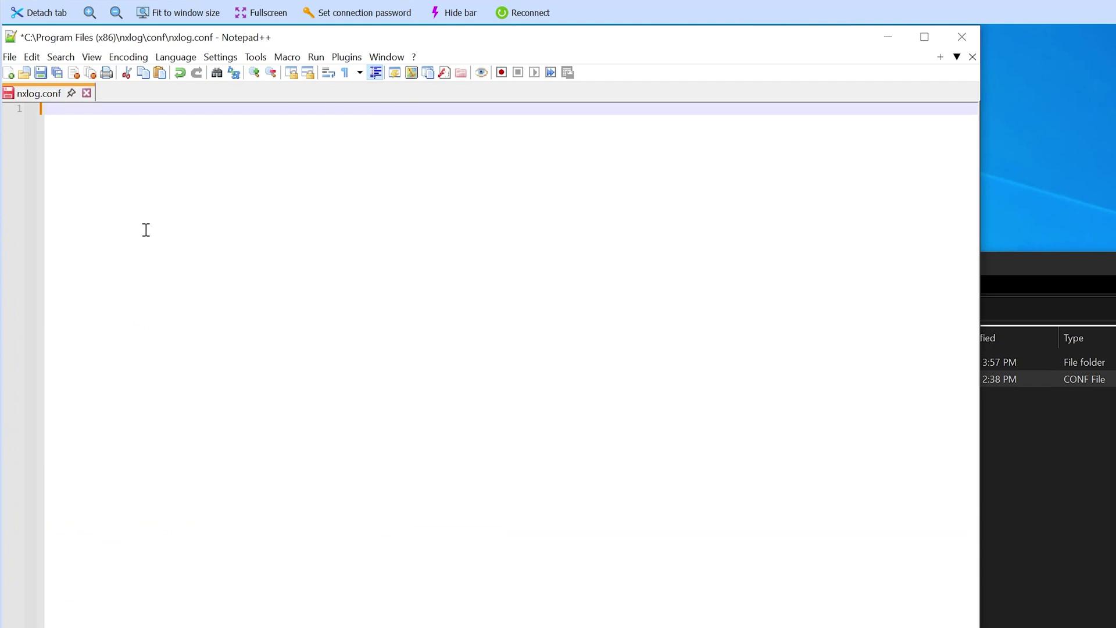
{"action": "right_click", "coordinate": [131, 125]}
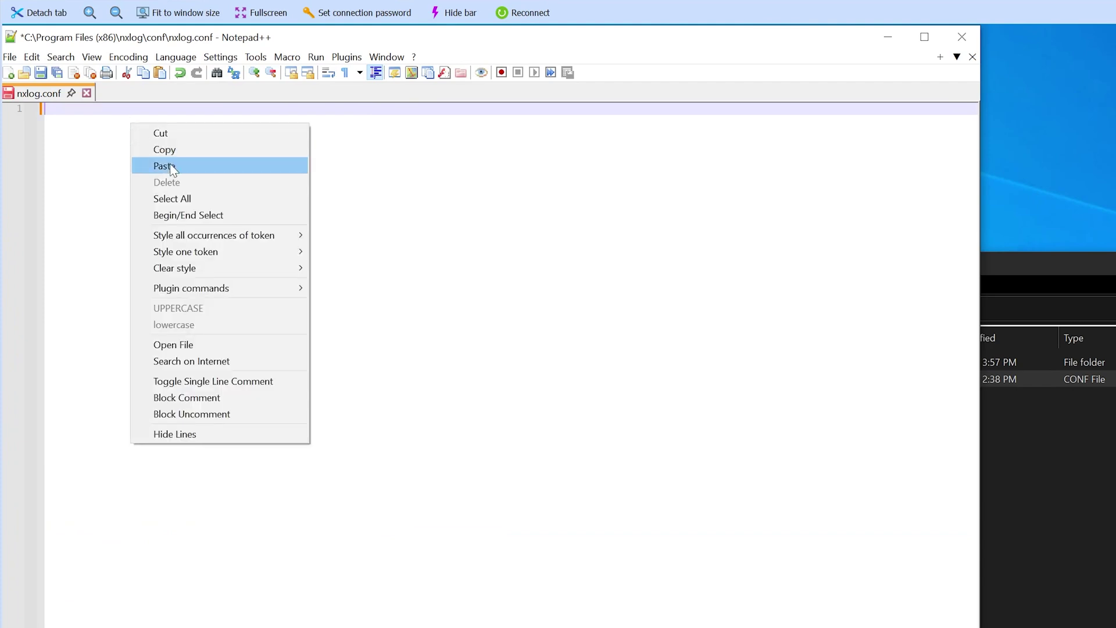
{"action": "left_click", "coordinate": [170, 166]}
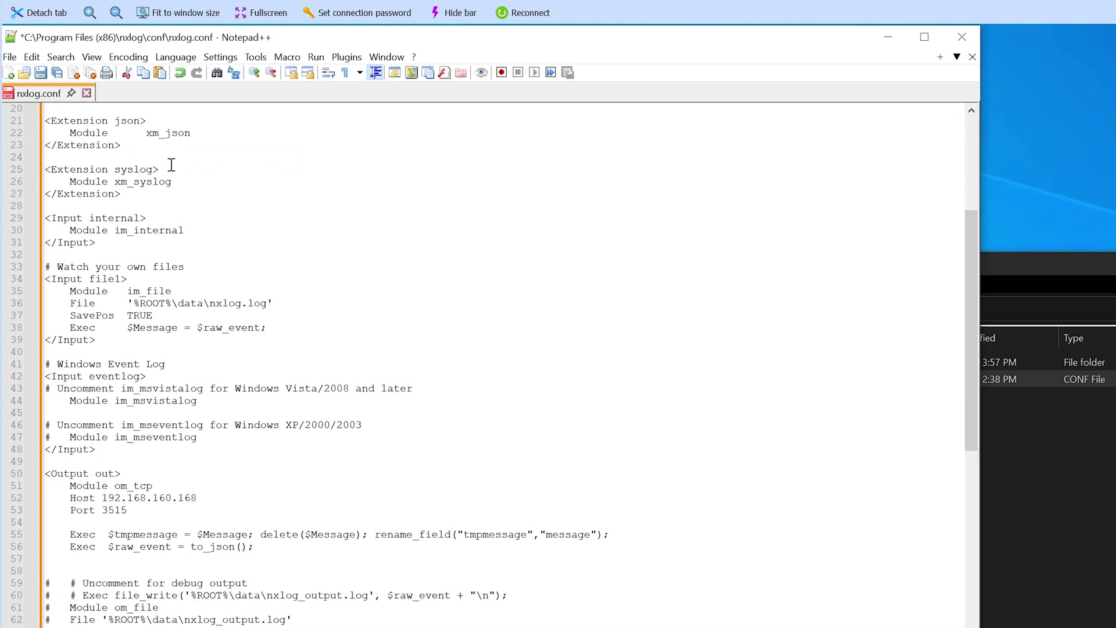
Save nxlog.conf, relaunching Notepad++ as administrator when prompted
{"action": "left_click", "coordinate": [12, 58]}
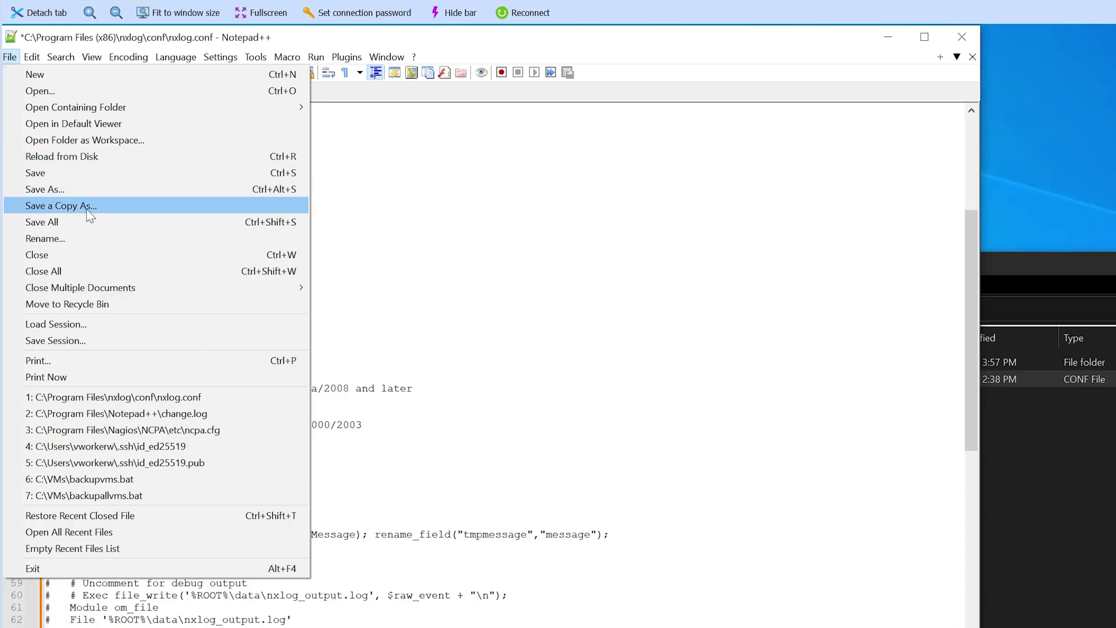
{"action": "left_click", "coordinate": [86, 173]}
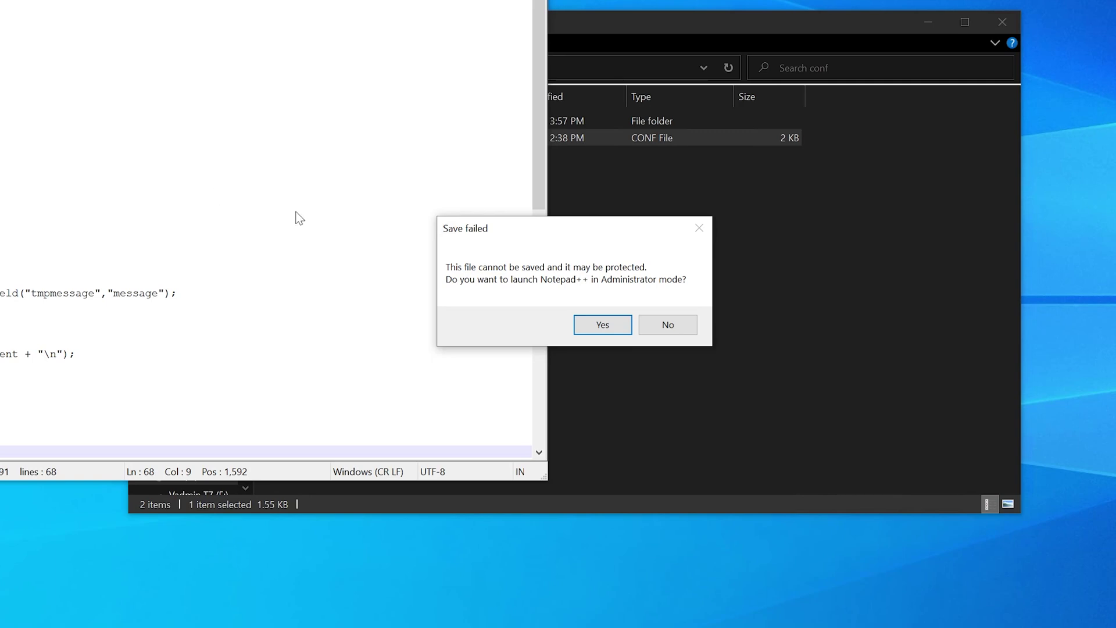
{"action": "left_click", "coordinate": [599, 323]}
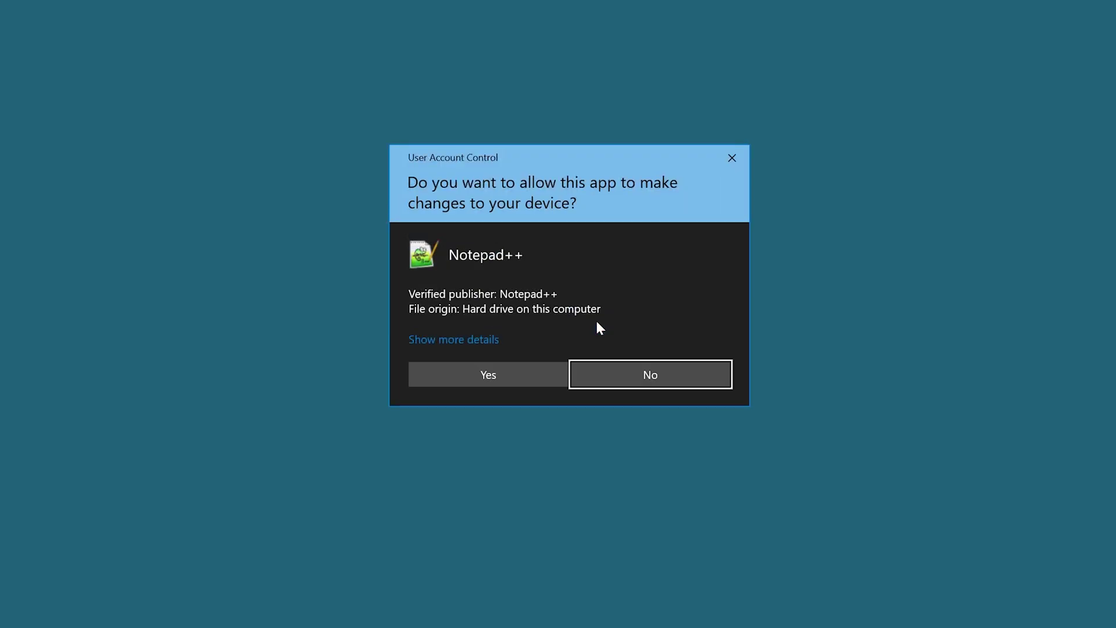
{"action": "left_click", "coordinate": [517, 368]}
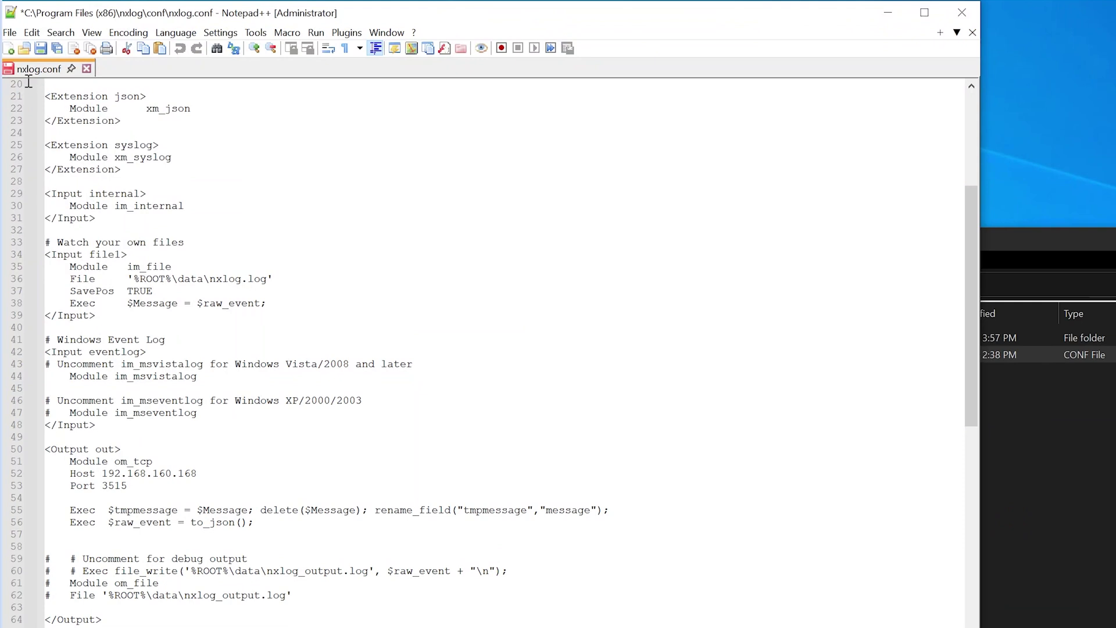
{"action": "left_click", "coordinate": [10, 32]}
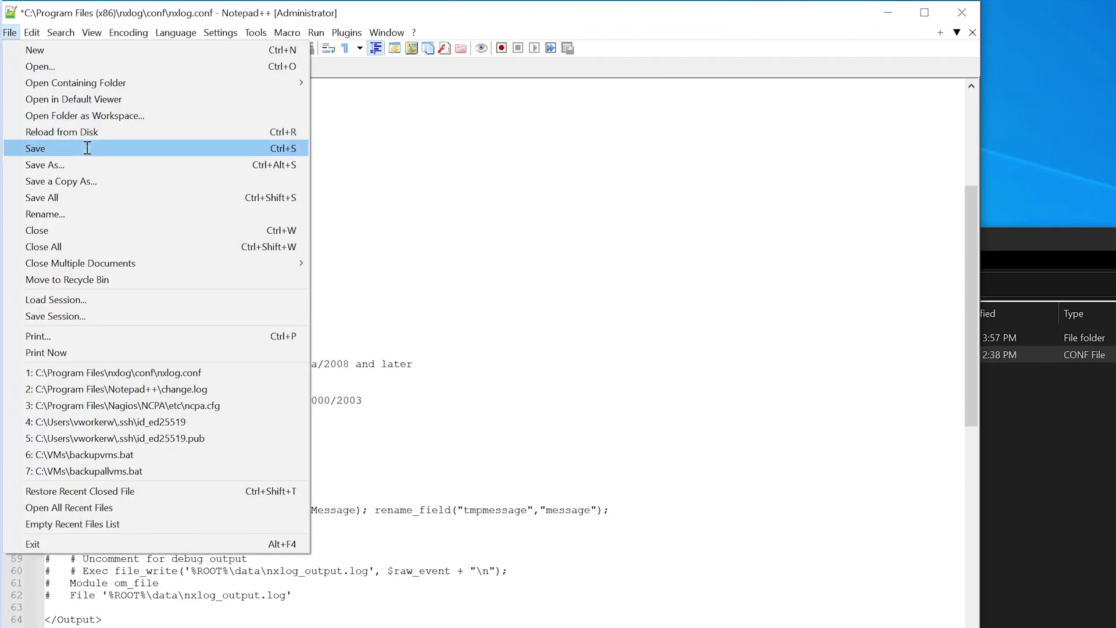
{"action": "left_click", "coordinate": [86, 149]}
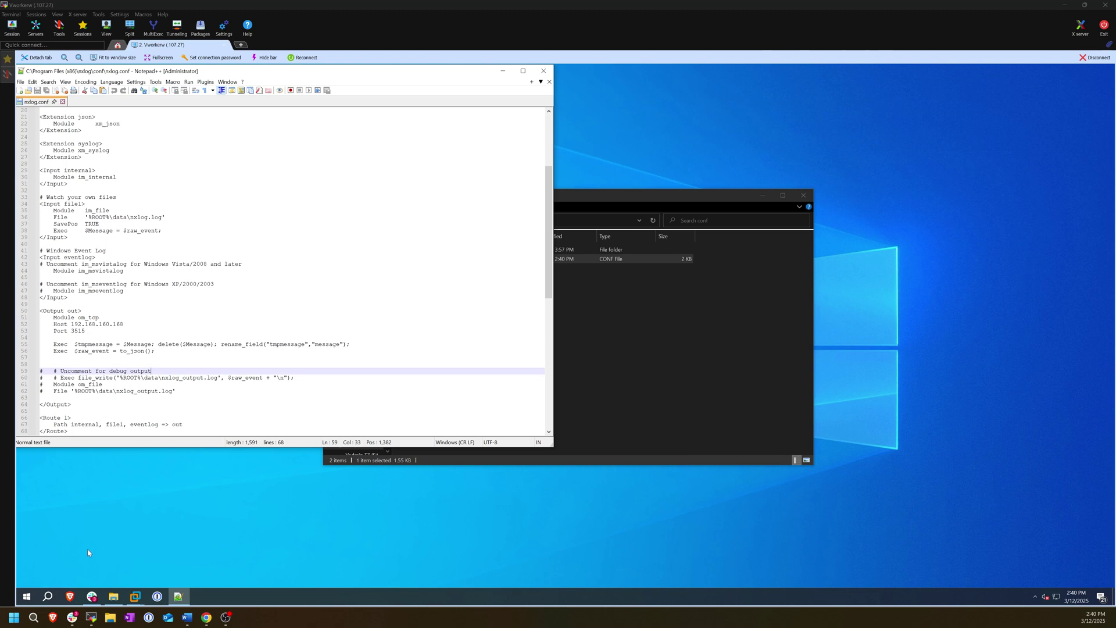
{"action": "left_click", "coordinate": [26, 596]}
Launch Command Prompt as administrator via a cmd search
{"action": "left_click", "coordinate": [27, 597]}
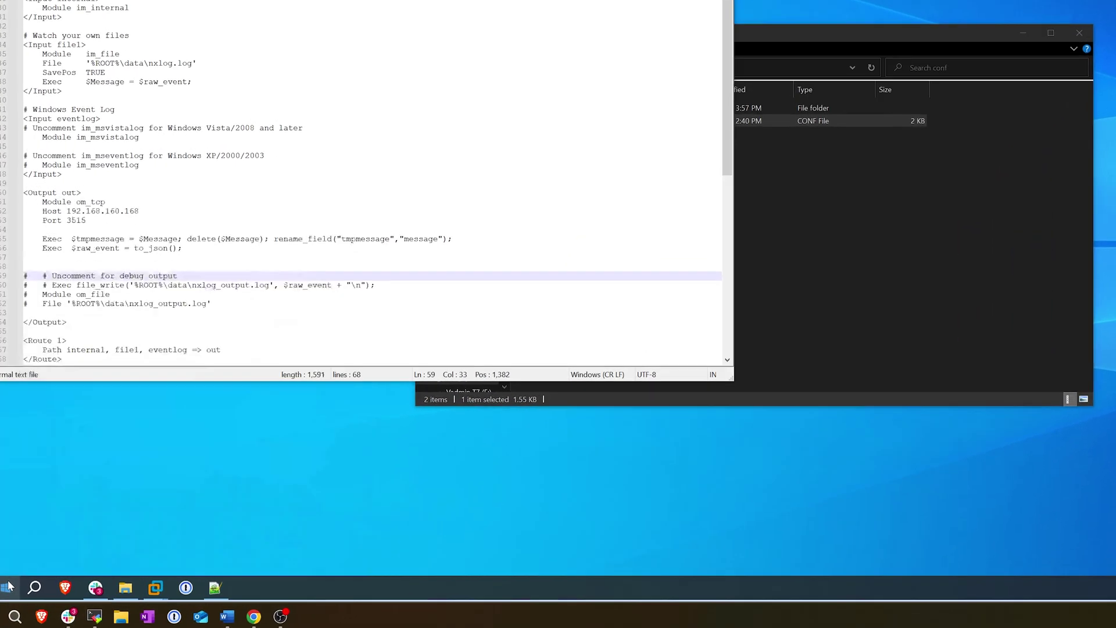
{"action": "left_click", "coordinate": [9, 586]}
{"action": "type", "text": "cmd"}
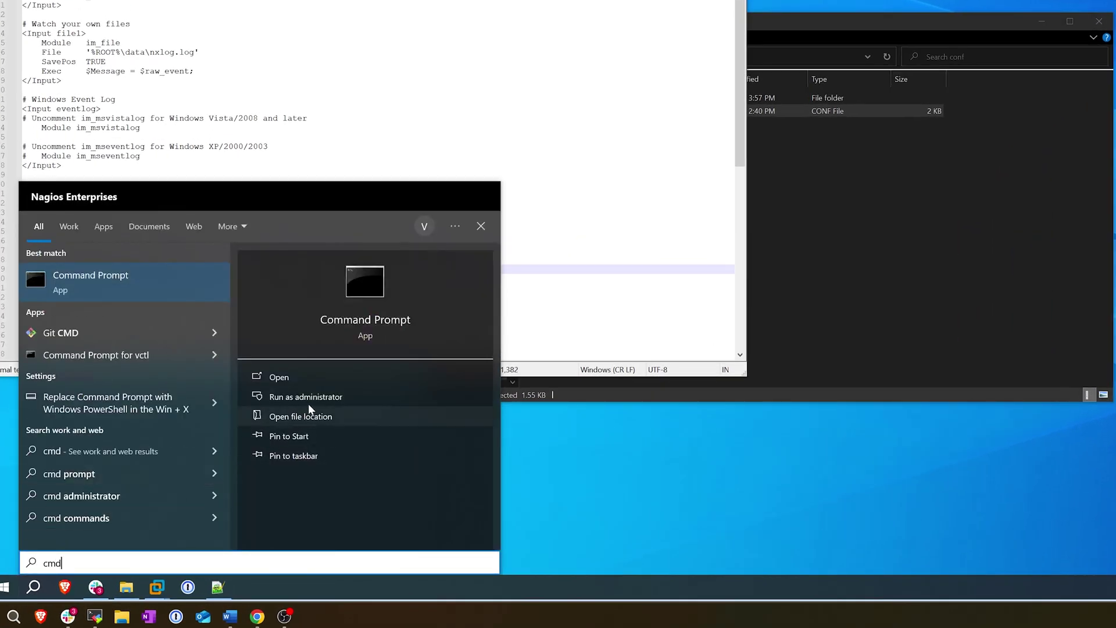
{"action": "left_click", "coordinate": [310, 401]}
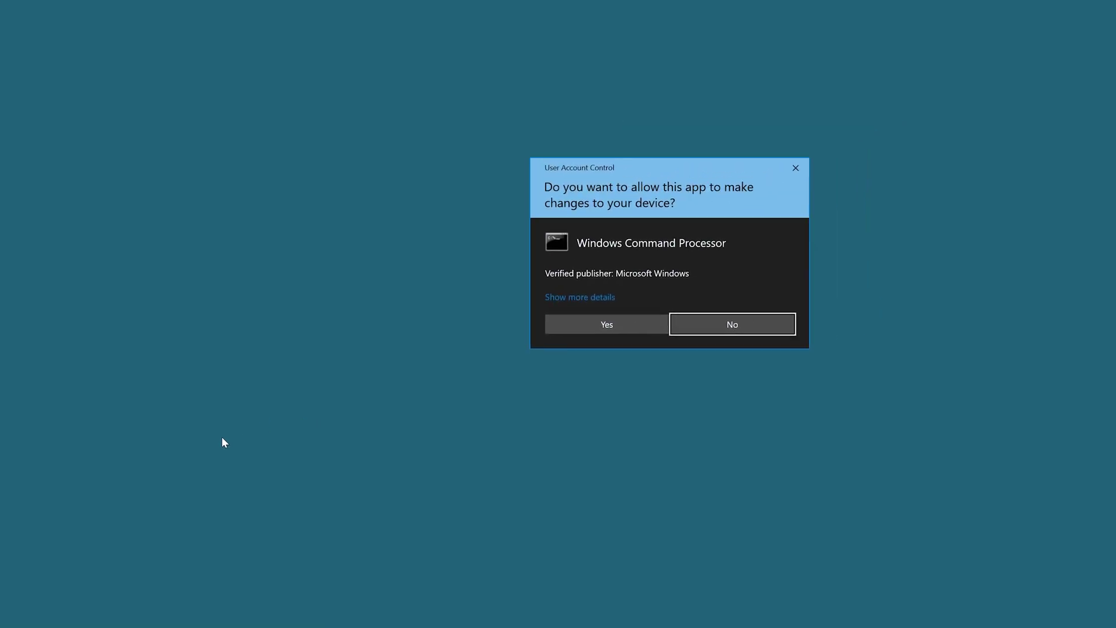
{"action": "left_click", "coordinate": [495, 365]}
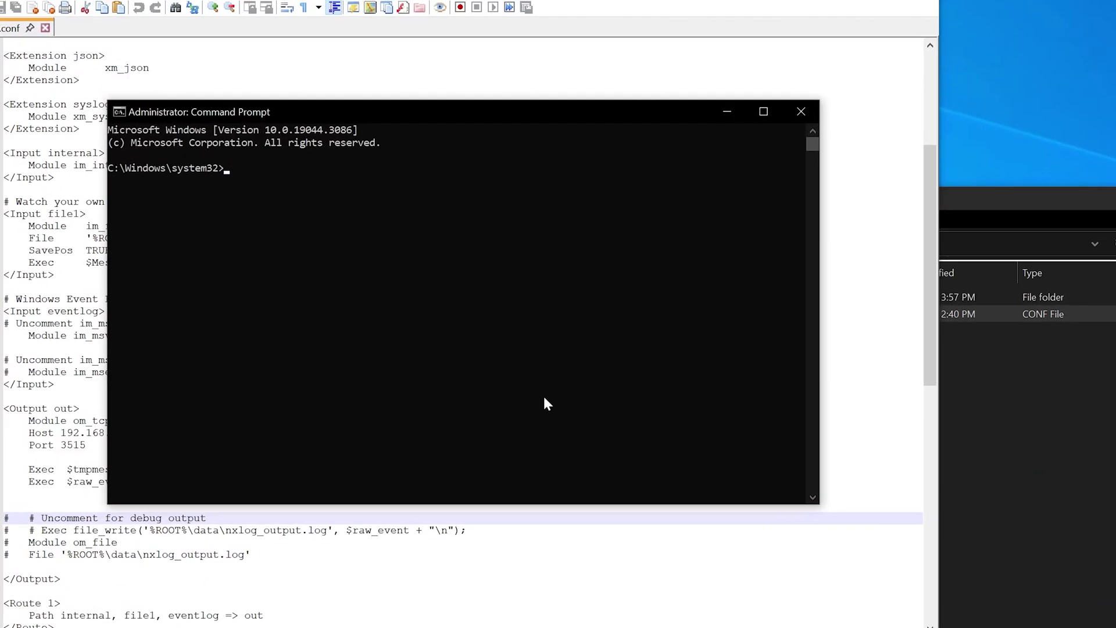
Restart the nxlog service with net start nxlog, net stop nxlog, net start nxlog
{"action": "type", "text": "net start nxlog"}
{"action": "key", "text": "Return"}
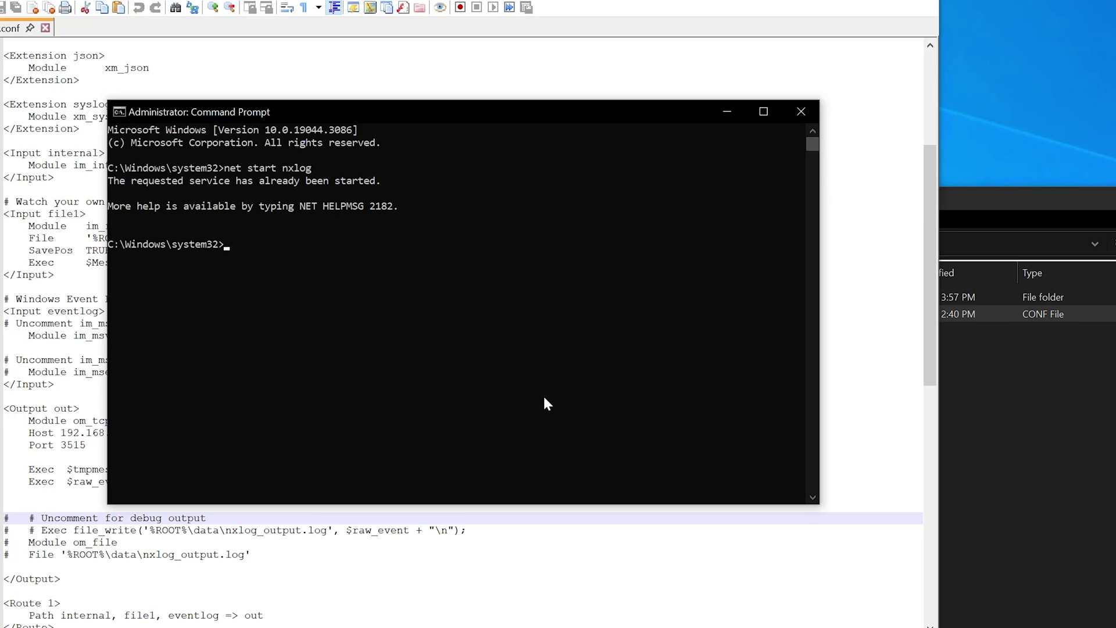
{"action": "type", "text": "net stop nxlog"}
{"action": "key", "text": "Return"}
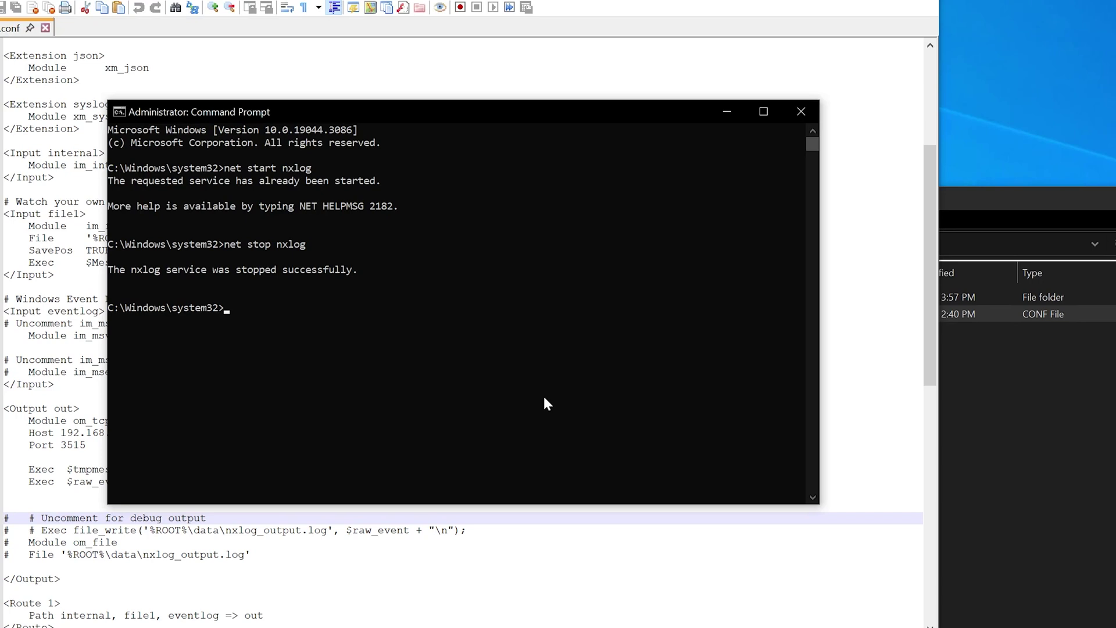
{"action": "key", "text": "Up"}
{"action": "key", "text": "Up"}
{"action": "key", "text": "Return"}
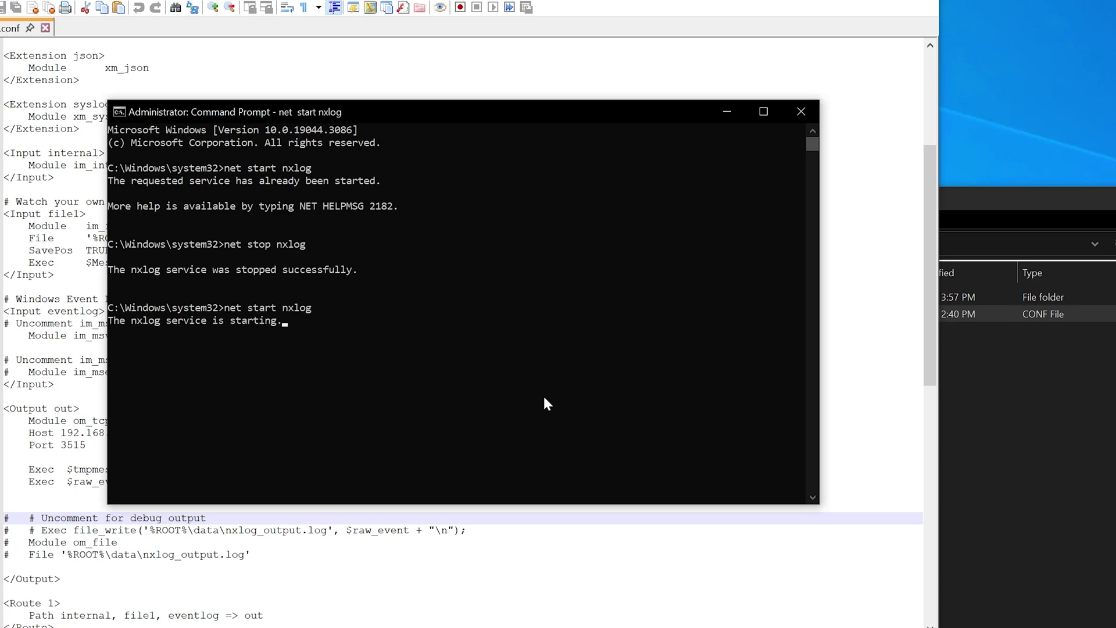
Run ipconfig to check the machine's IP address
{"action": "left_click", "coordinate": [359, 419]}
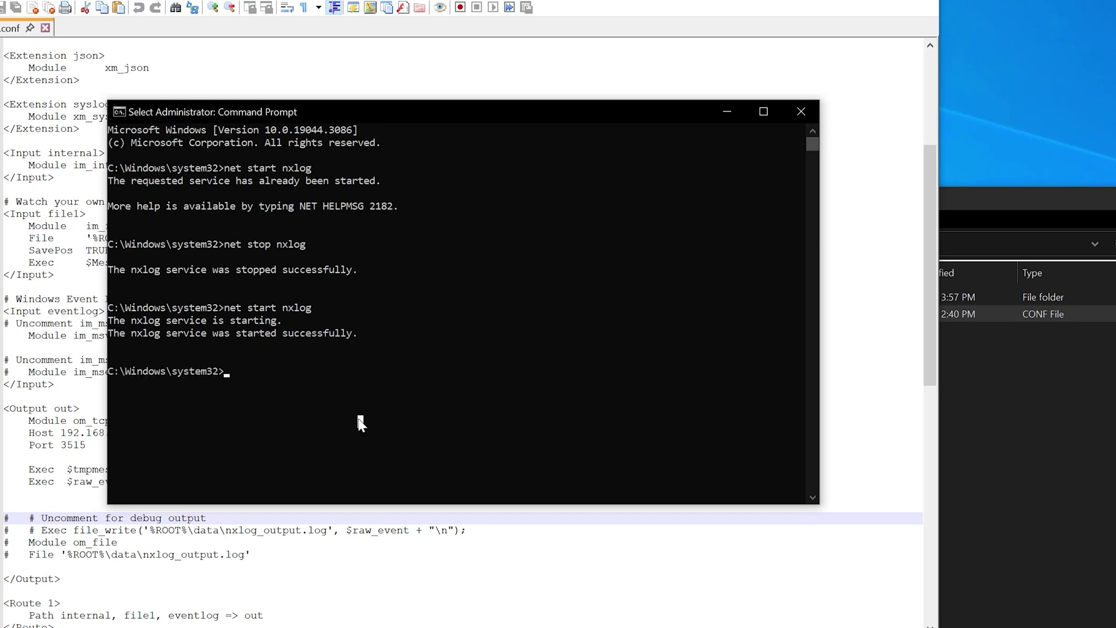
{"action": "type", "text": "ipconfi"}
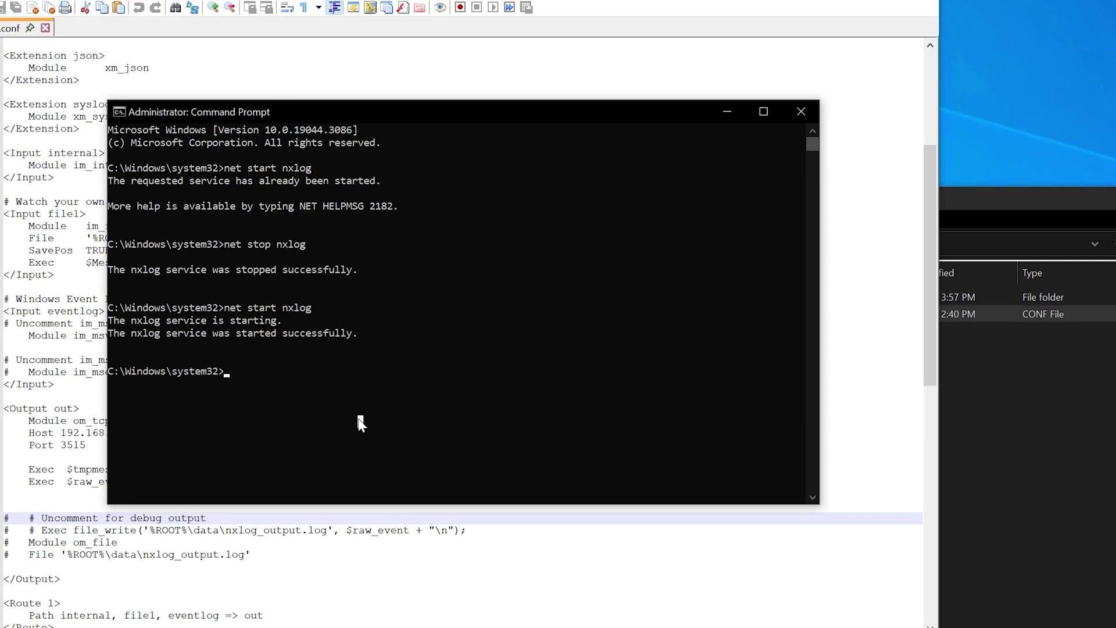
{"action": "type", "text": "g"}
{"action": "key", "text": "Return"}
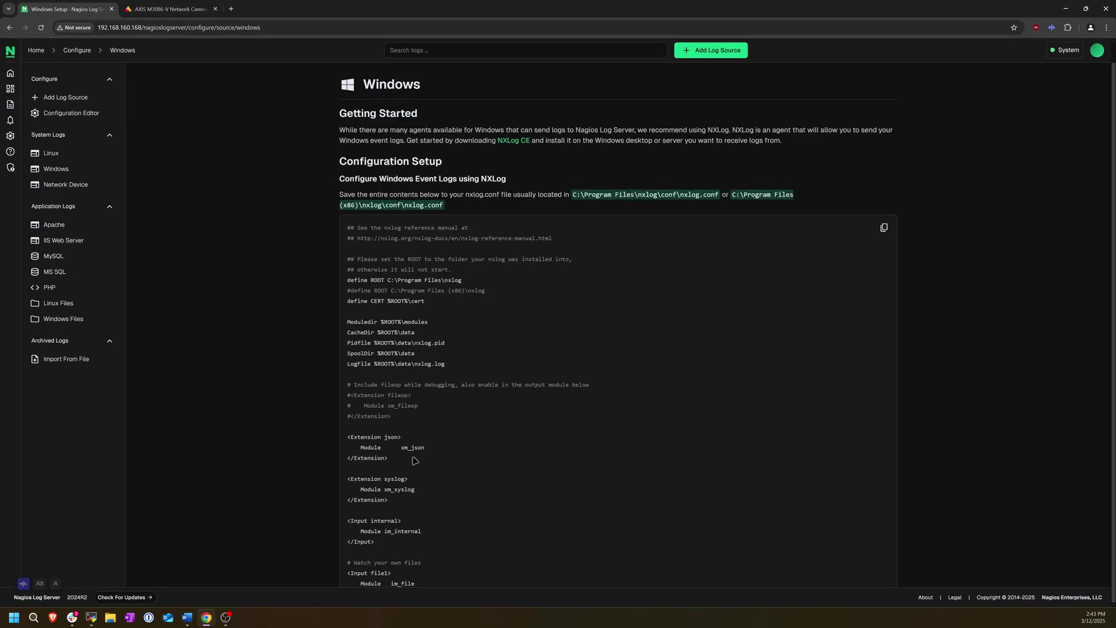
Verify incoming logs for IP 192.168.107.27, confirming 14432 logs received
{"action": "scroll", "coordinate": [414, 460], "scroll_direction": "down", "scroll_amount": 9}
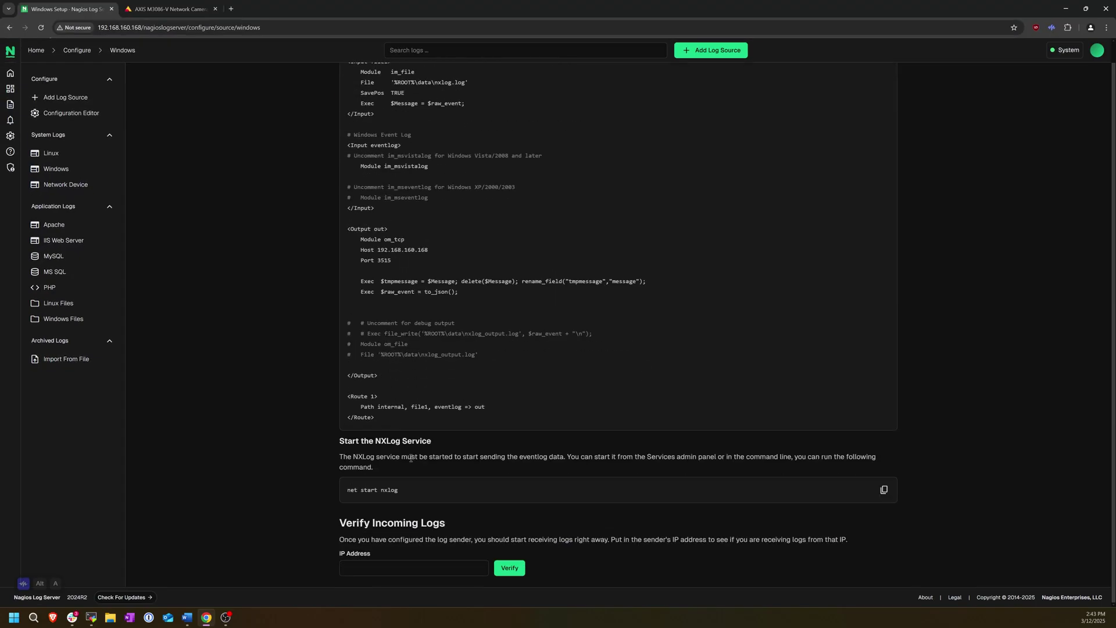
{"action": "left_click_drag", "start_coordinate": [403, 492], "coordinate": [343, 493]}
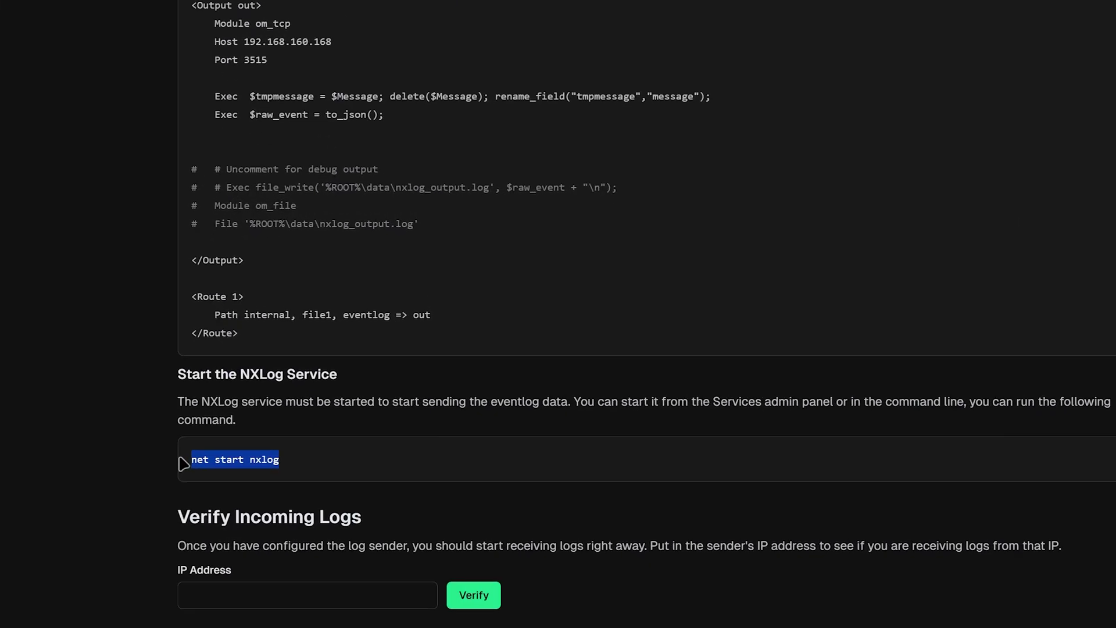
{"action": "left_click", "coordinate": [326, 489]}
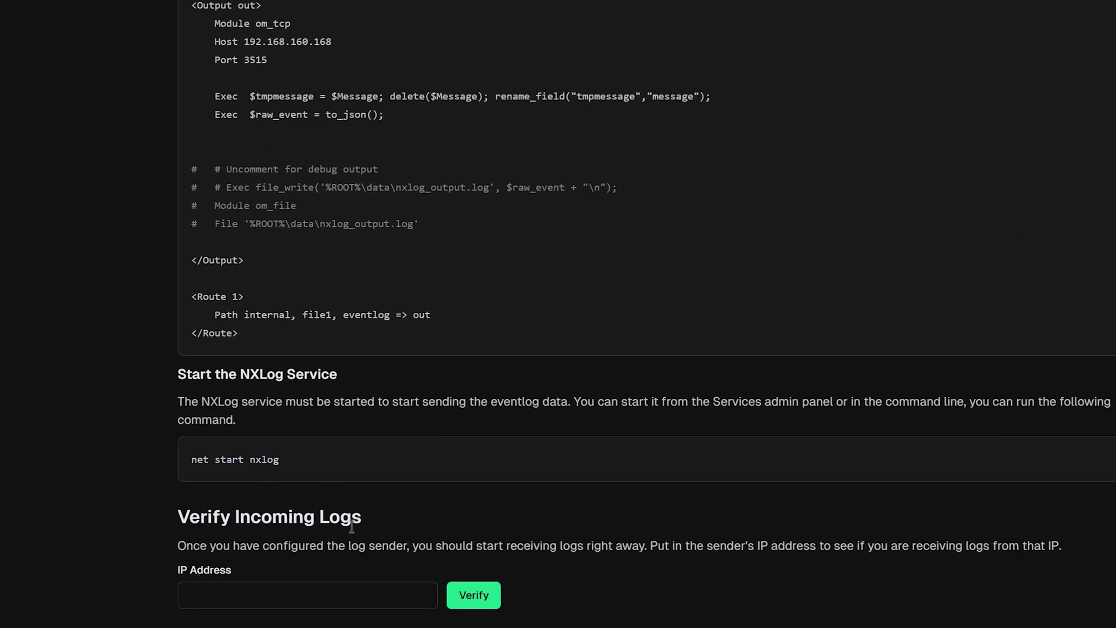
{"action": "left_click", "coordinate": [321, 590]}
{"action": "type", "text": "192.168."}
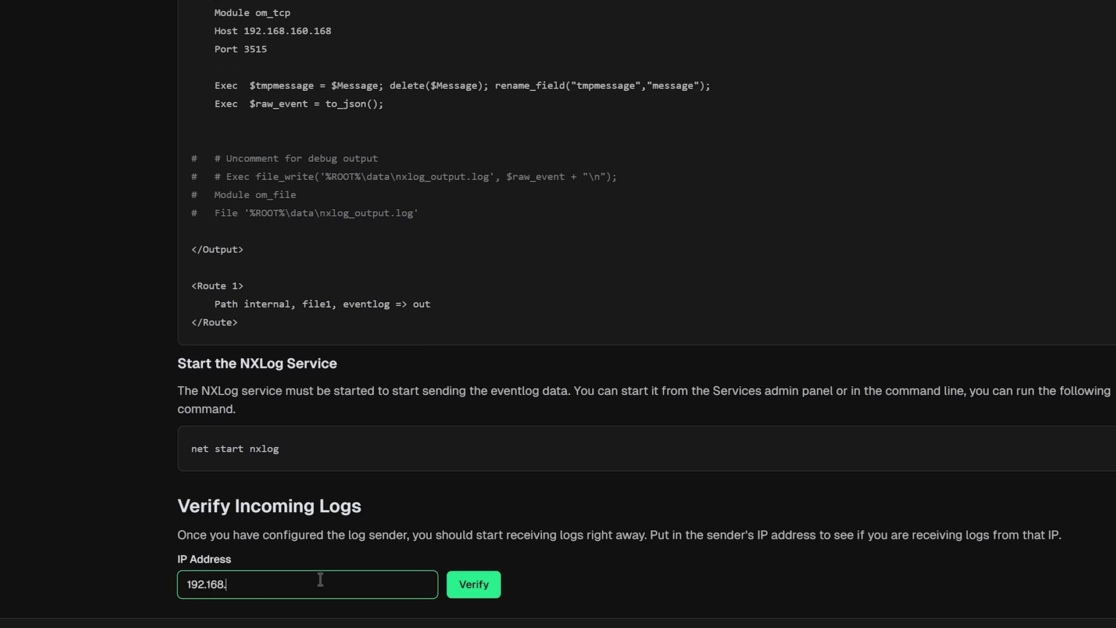
{"action": "type", "text": "107.27"}
{"action": "left_click", "coordinate": [480, 585]}
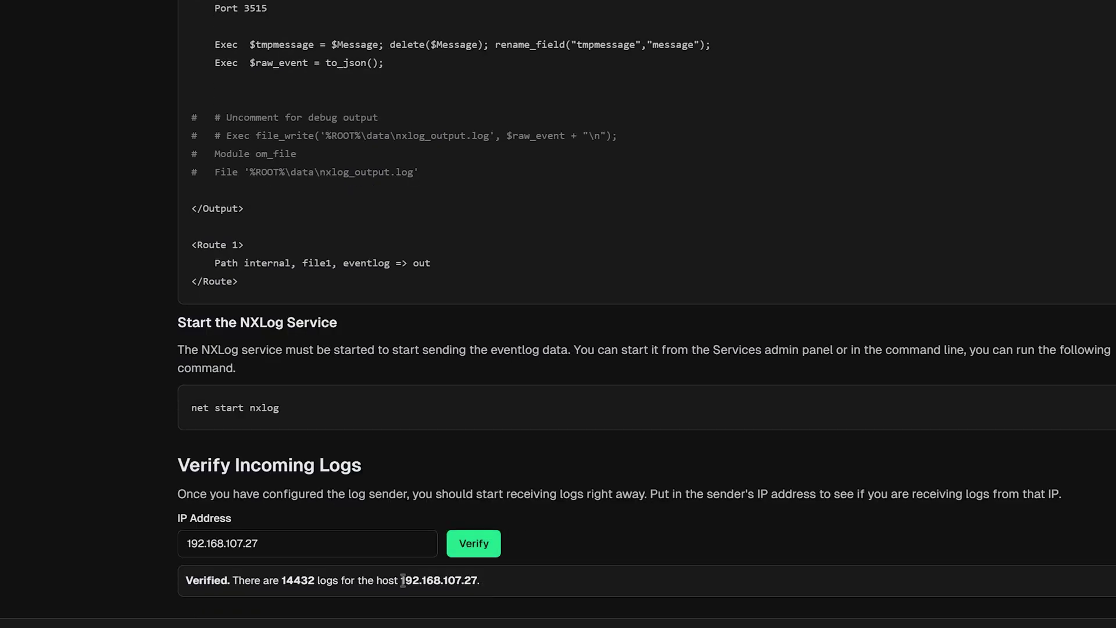
{"action": "left_click_drag", "start_coordinate": [403, 580], "coordinate": [476, 580]}
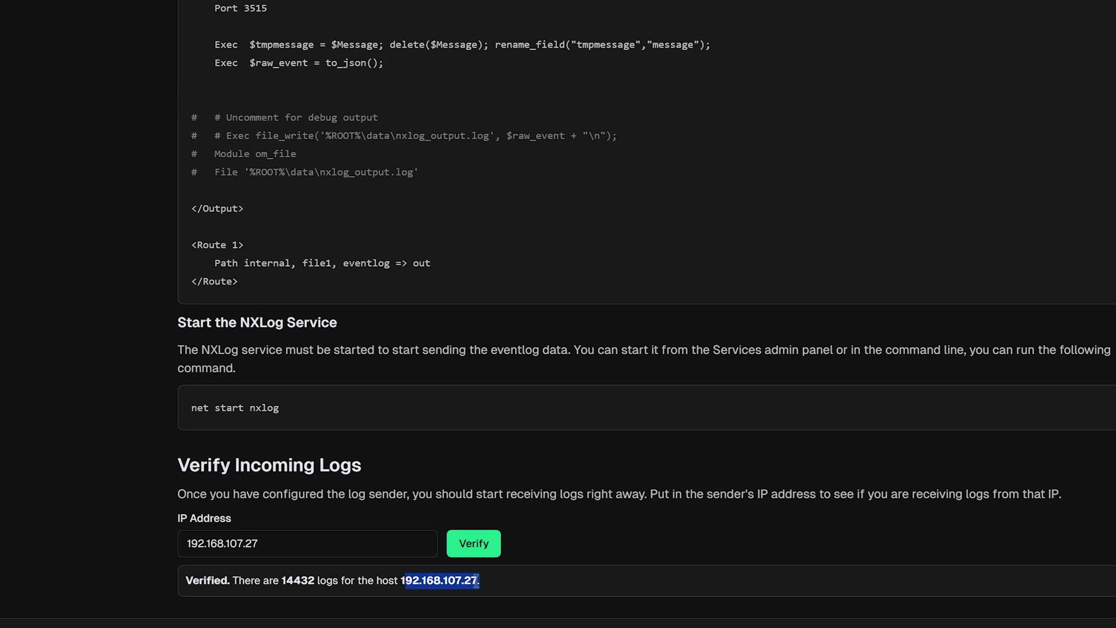
{"action": "left_click", "coordinate": [476, 581]}
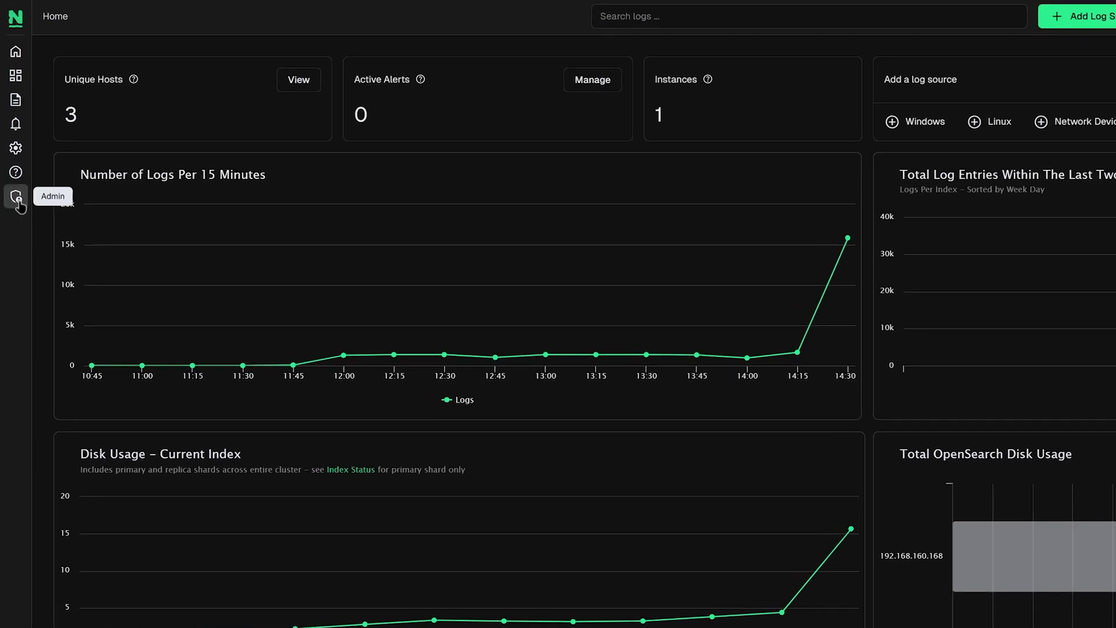
Open Mail Settings and set the Send Email Method to SMTP Server
{"action": "left_click", "coordinate": [17, 199]}
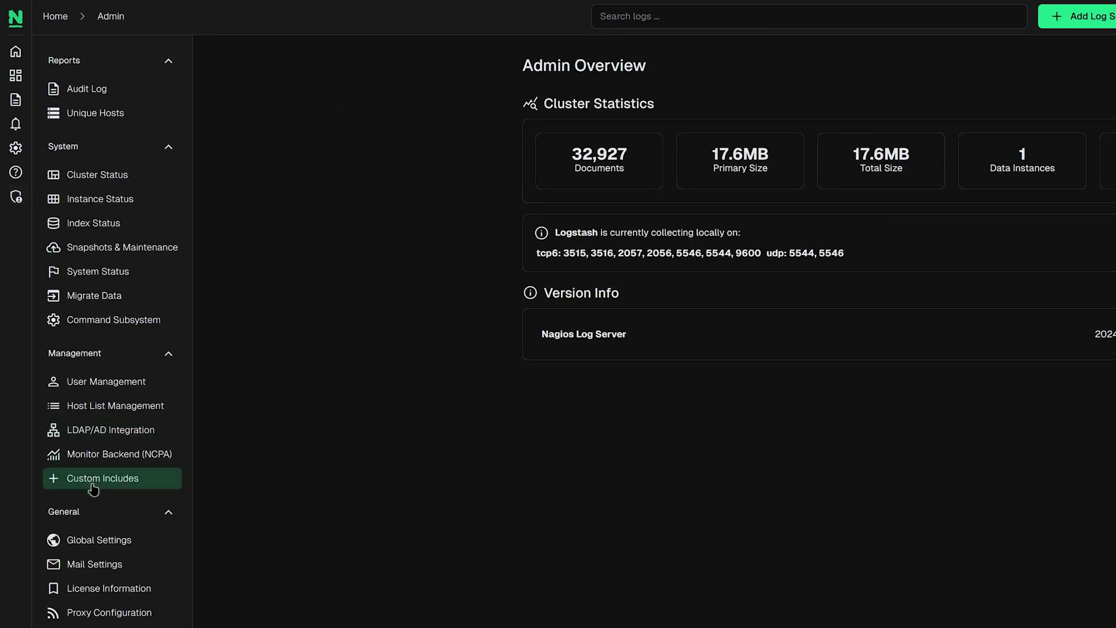
{"action": "left_click", "coordinate": [104, 570]}
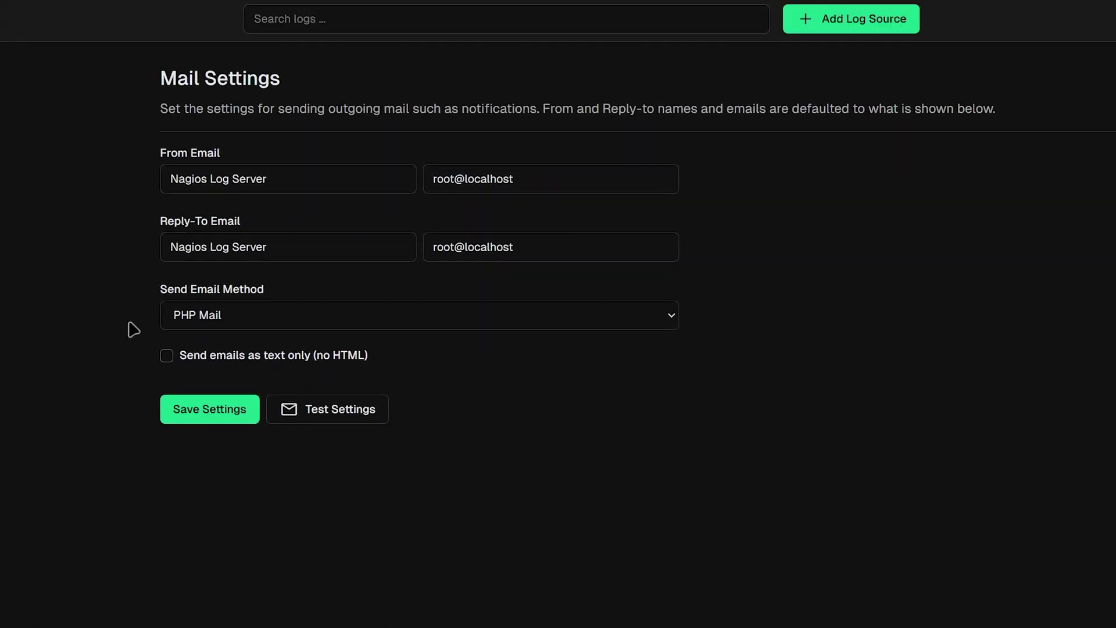
{"action": "left_click_drag", "start_coordinate": [155, 153], "coordinate": [224, 155]}
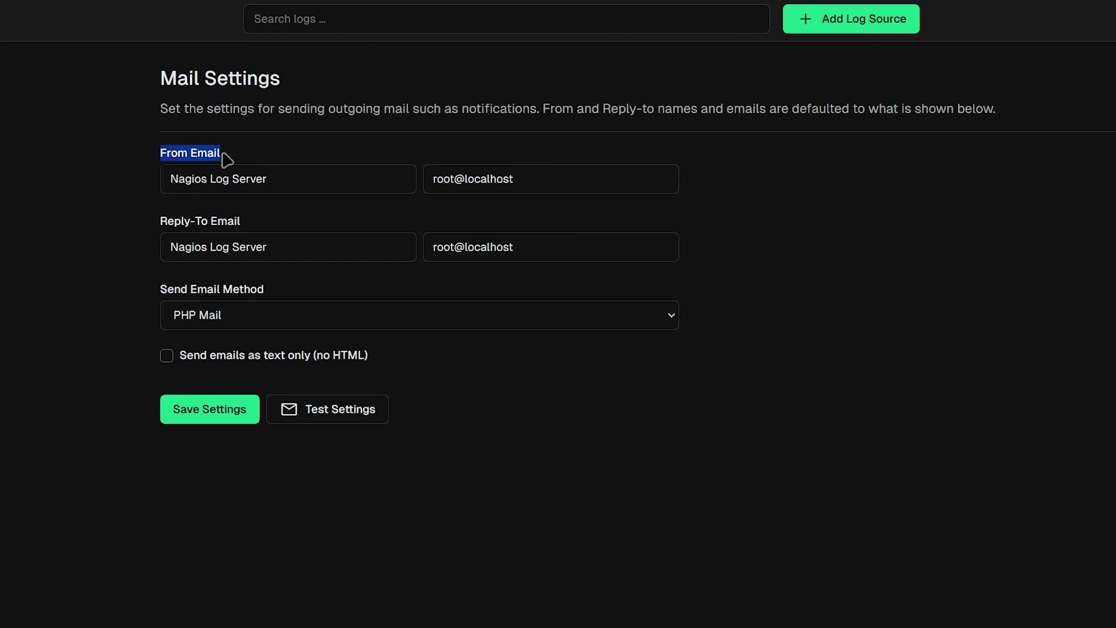
{"action": "left_click", "coordinate": [244, 224]}
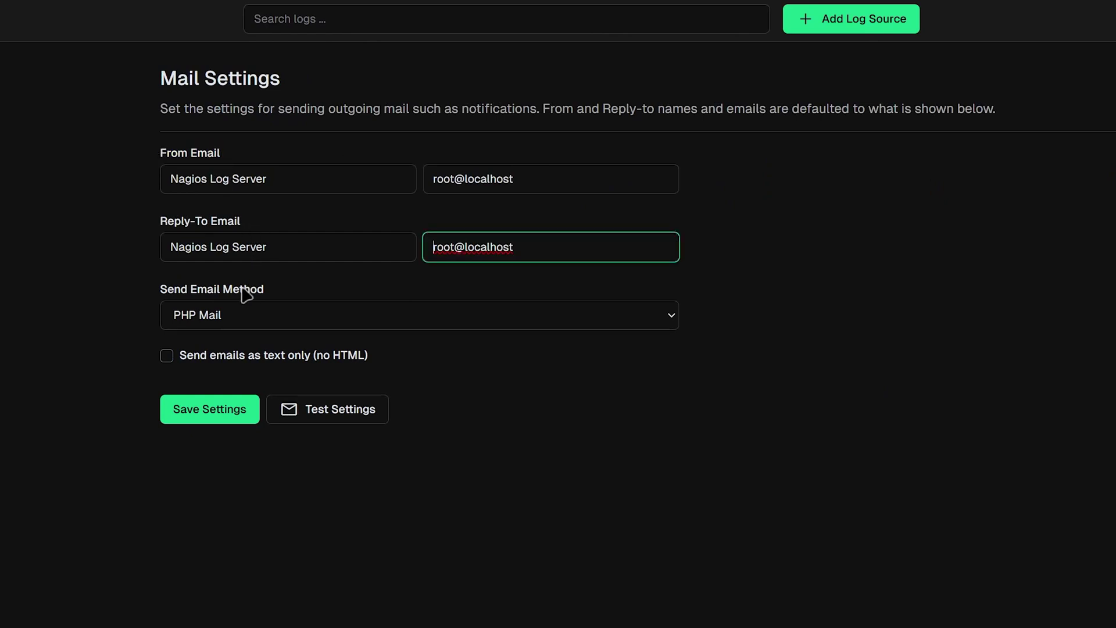
{"action": "left_click", "coordinate": [249, 319]}
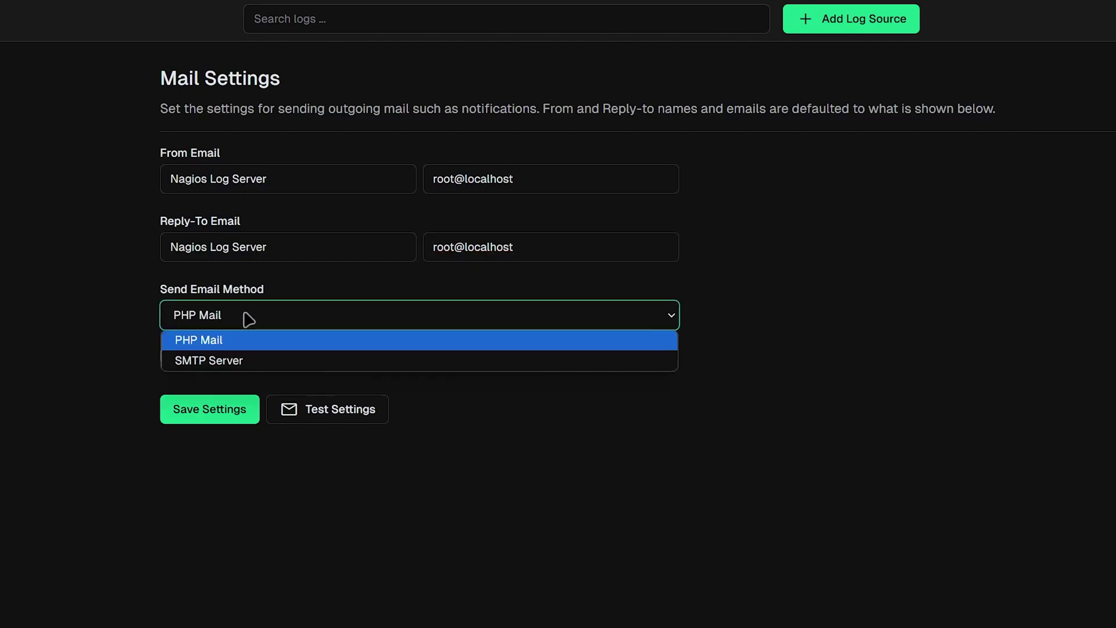
{"action": "left_click", "coordinate": [250, 361]}
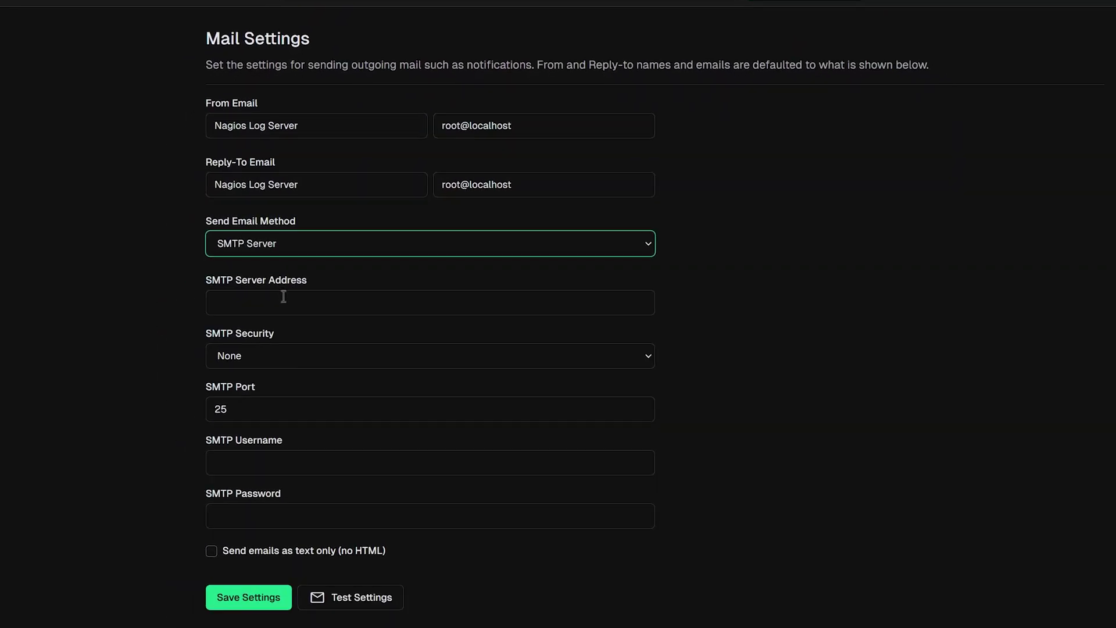
Set the SMTP host to smtp.gmail.com with TLS or STARTTLS on port 587
{"action": "left_click", "coordinate": [284, 299]}
{"action": "type", "text": "smtp"}
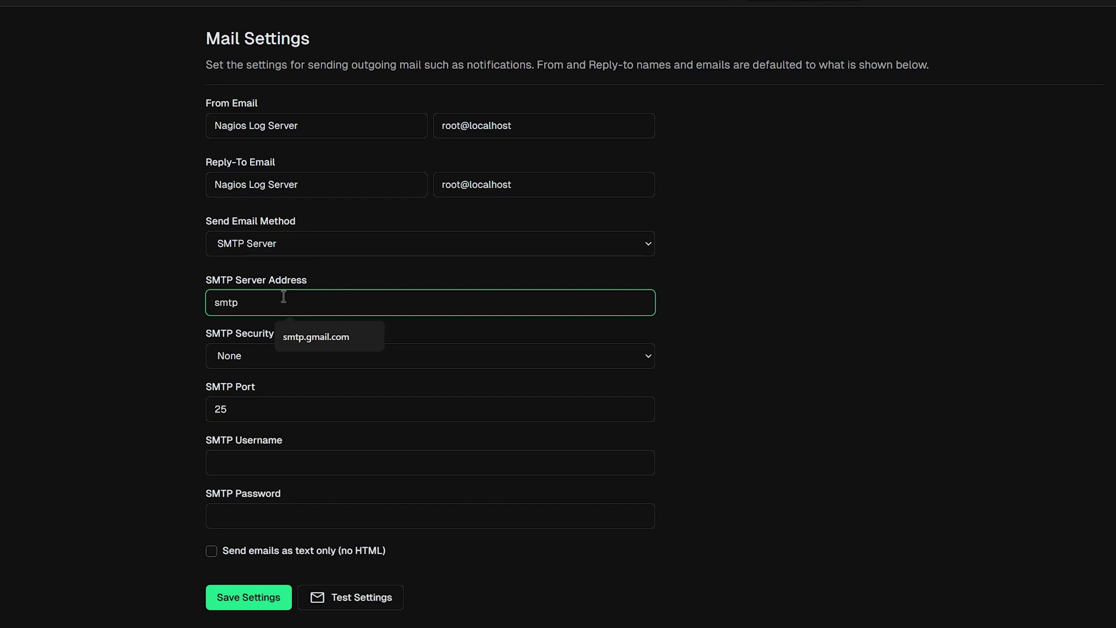
{"action": "type", "text": ".gmail.com"}
{"action": "left_click", "coordinate": [305, 356]}
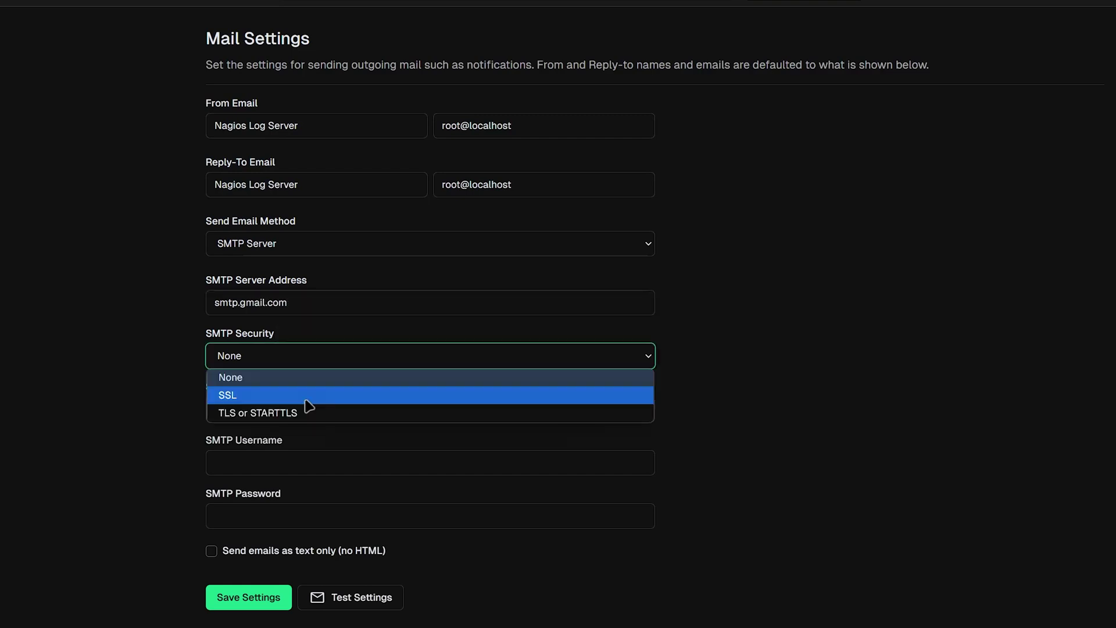
{"action": "left_click", "coordinate": [306, 413]}
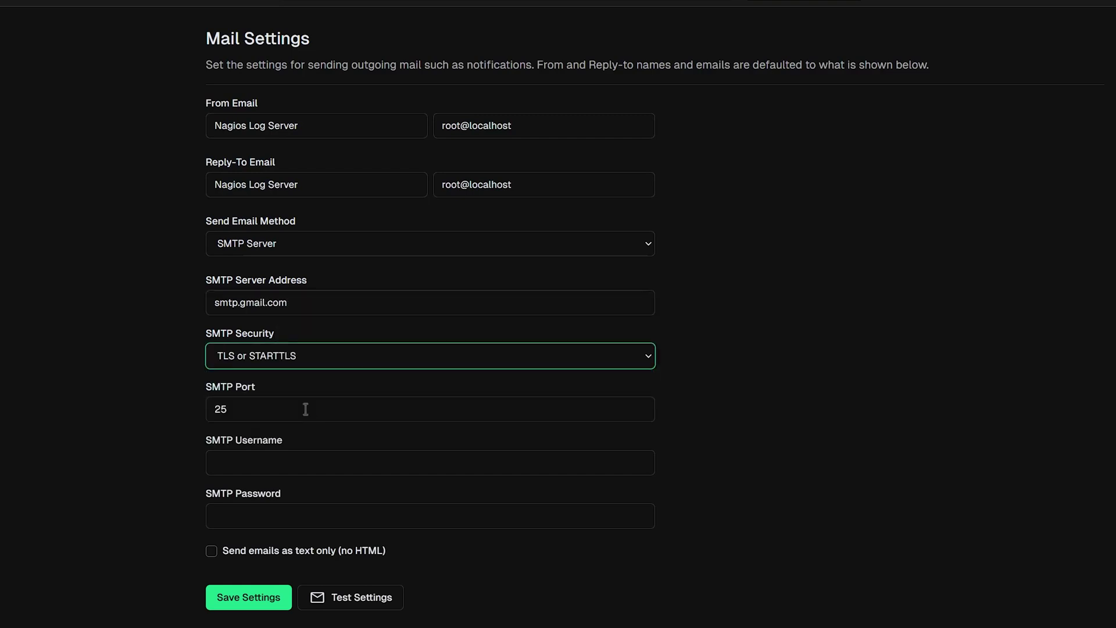
{"action": "left_click", "coordinate": [294, 410]}
{"action": "key", "text": "BackSpace"}
{"action": "key", "text": "BackSpace"}
{"action": "type", "text": "5"}
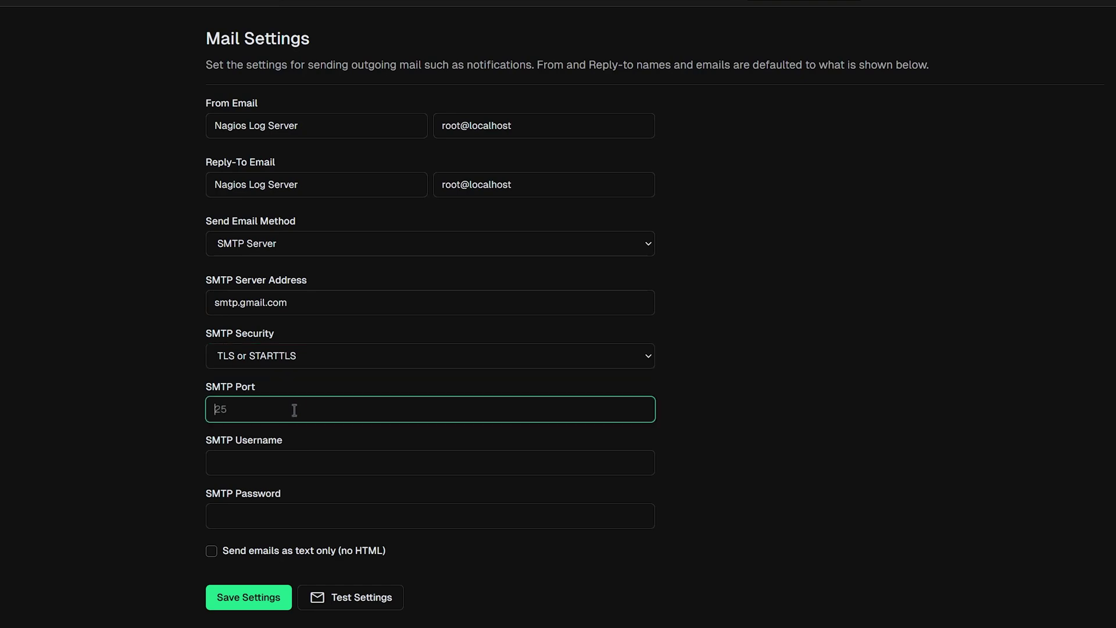
{"action": "type", "text": "87"}
Enter the Gmail account username and password, choose text-only emails, and save
{"action": "left_click", "coordinate": [297, 460]}
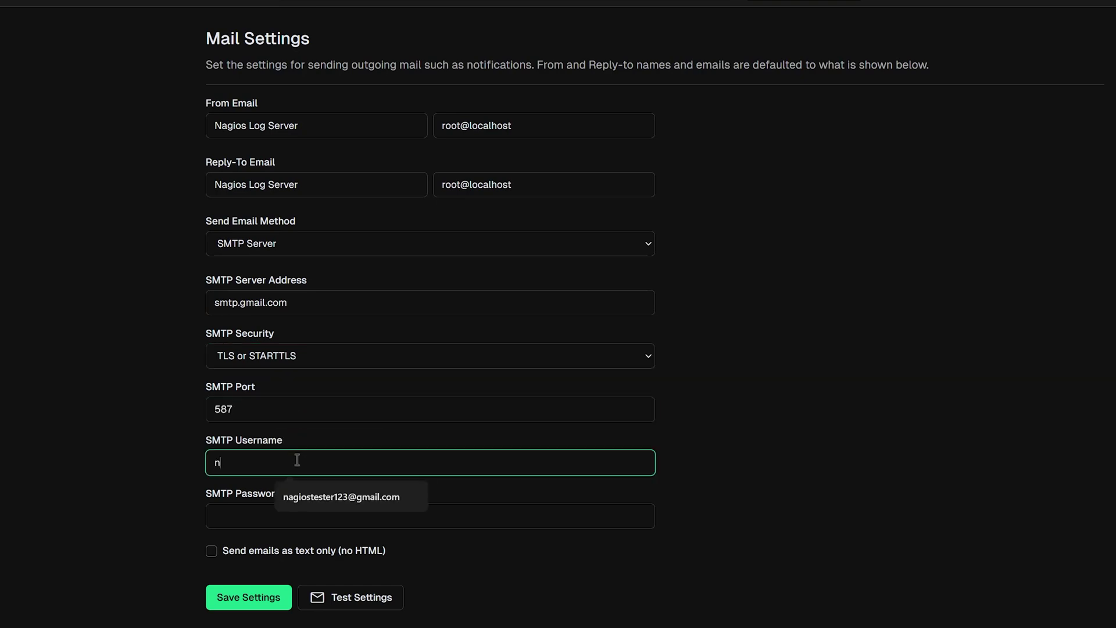
{"action": "left_click", "coordinate": [432, 520]}
{"action": "key", "text": "ctrl+v"}
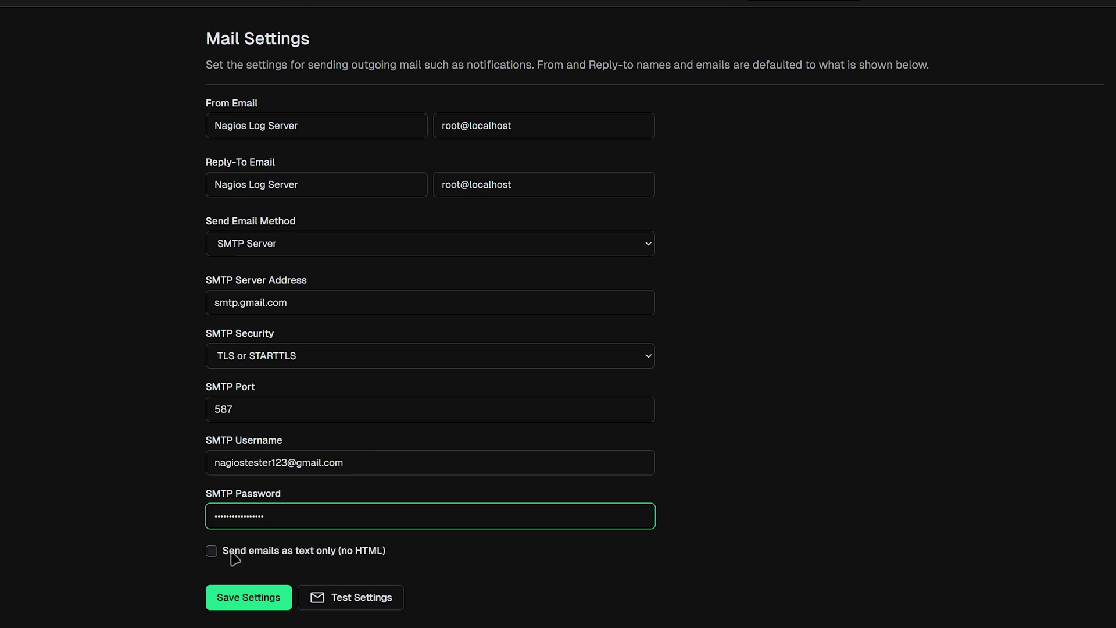
{"action": "left_click", "coordinate": [211, 551]}
{"action": "left_click", "coordinate": [260, 599]}
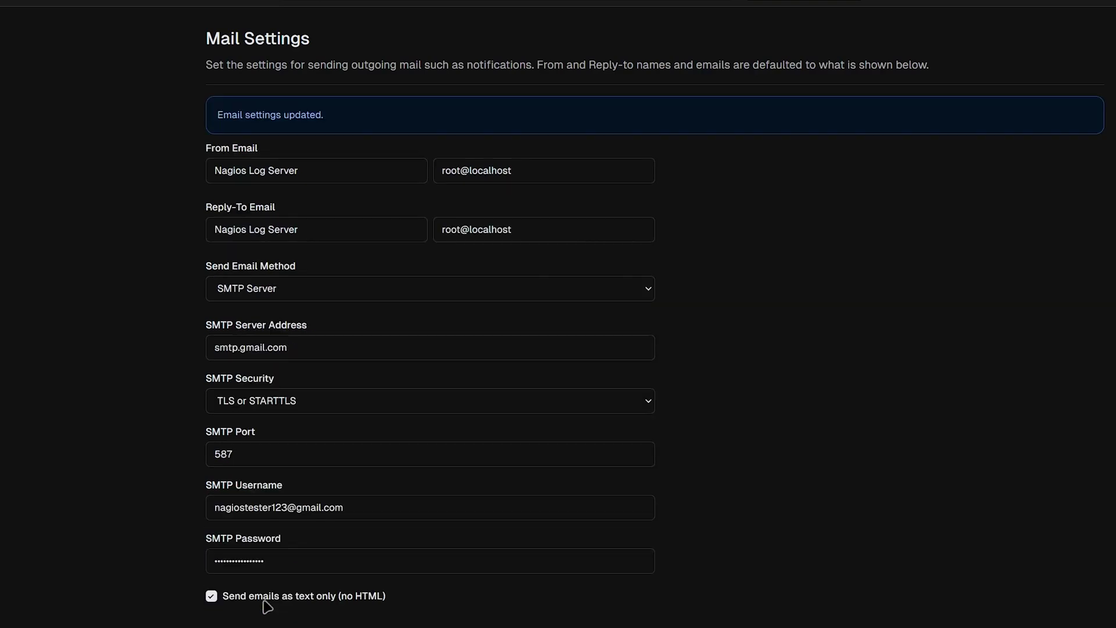
Set From and Reply-To addresses to the mail account and the Reply-To name to NLS
{"action": "triple_click", "coordinate": [530, 163]}
{"action": "left_click", "coordinate": [520, 205]}
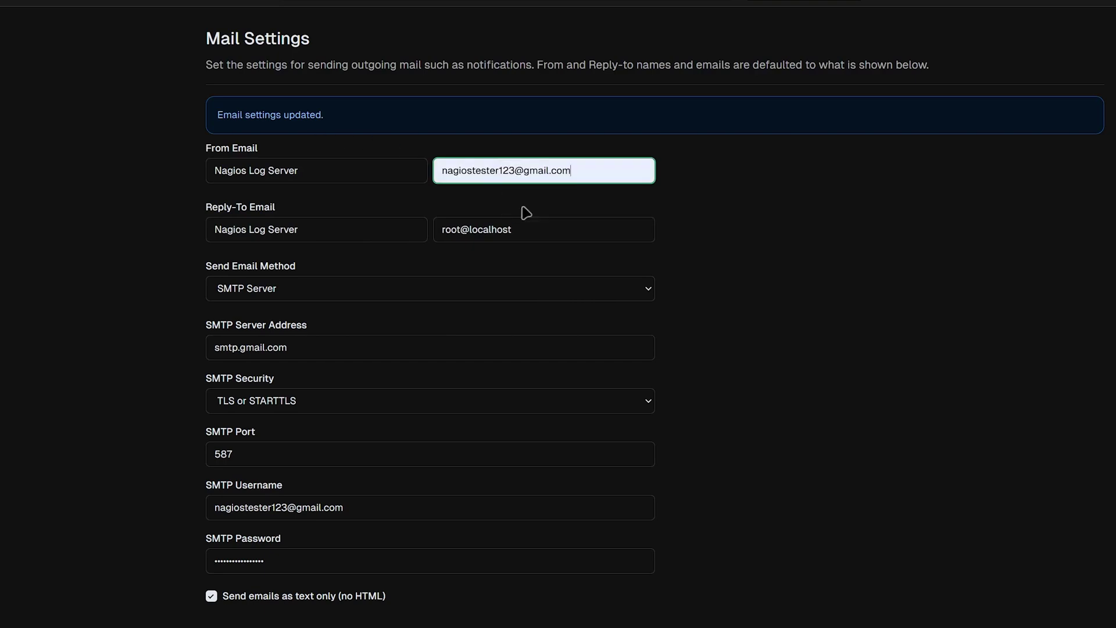
{"action": "left_click", "coordinate": [529, 228]}
{"action": "triple_click", "coordinate": [511, 227]}
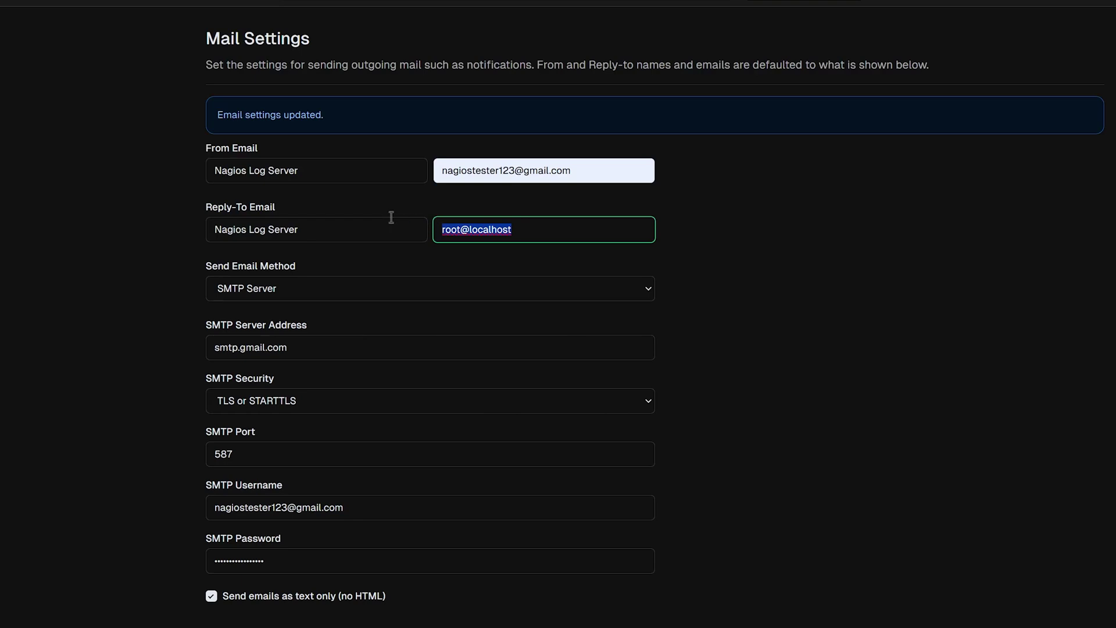
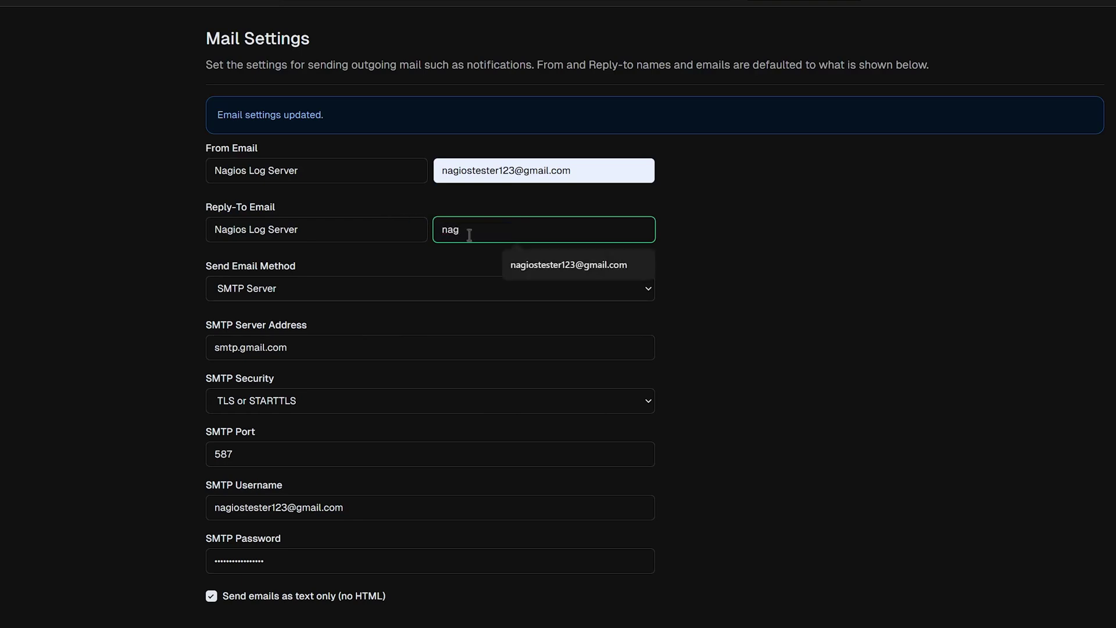
{"action": "left_click", "coordinate": [547, 262]}
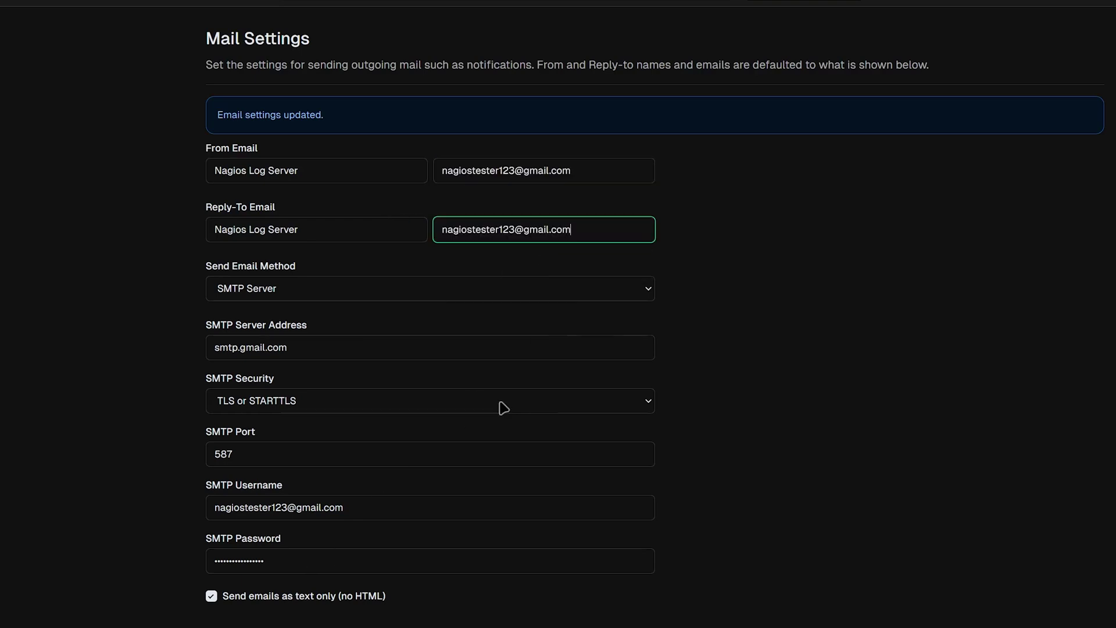
{"action": "left_click_drag", "start_coordinate": [355, 243], "coordinate": [99, 245]}
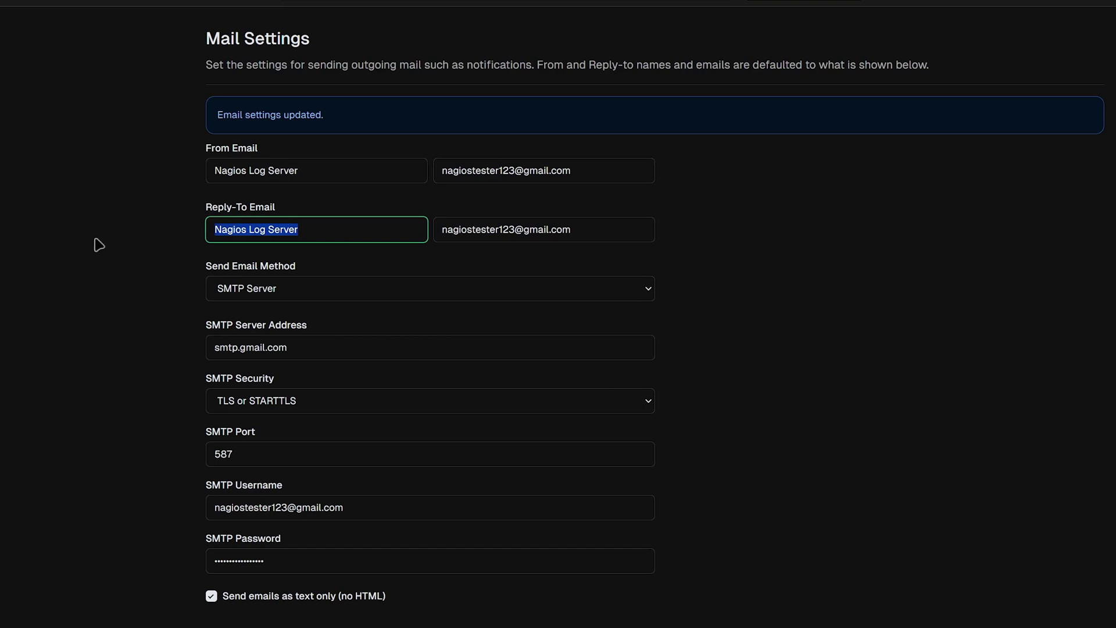
{"action": "type", "text": "NLS"}
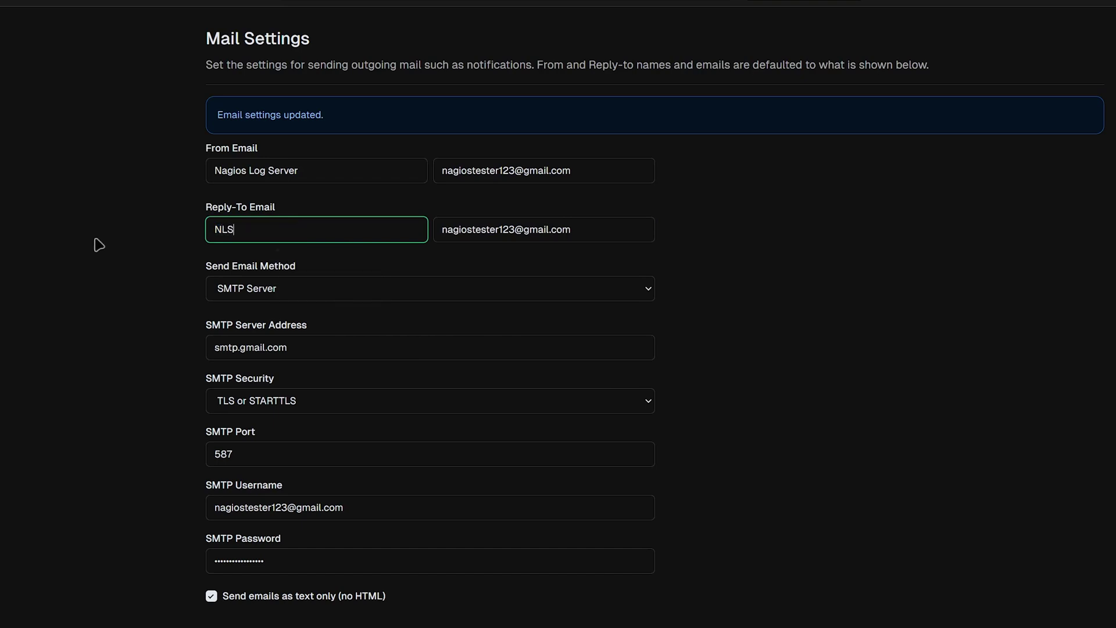
Save the sender settings and send a test email
{"action": "scroll", "coordinate": [329, 257], "scroll_direction": "down", "scroll_amount": 2}
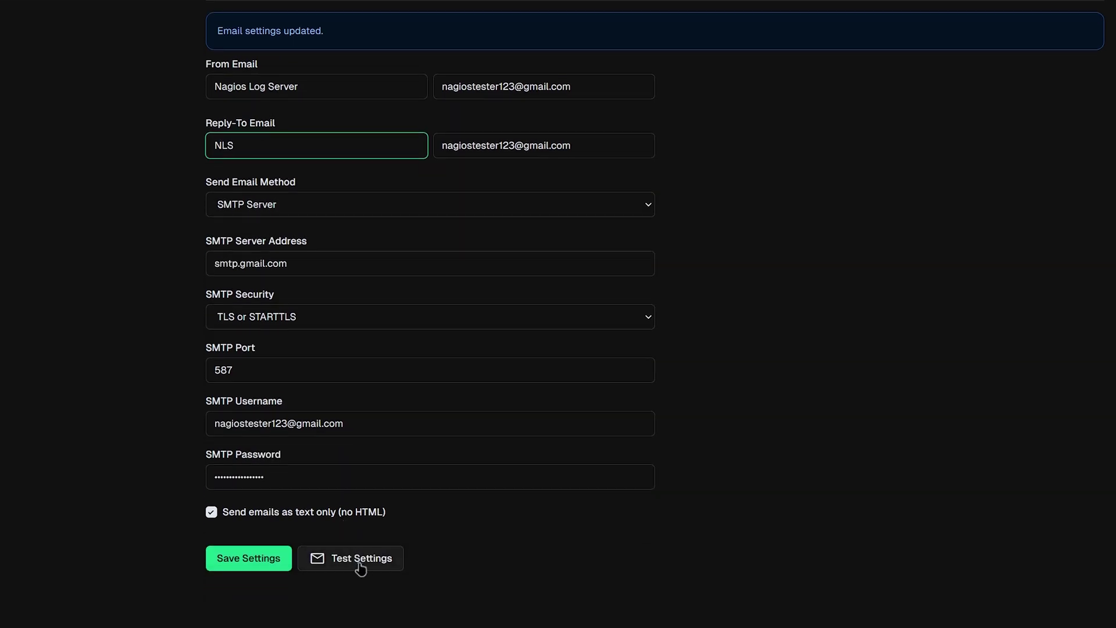
{"action": "left_click", "coordinate": [273, 563]}
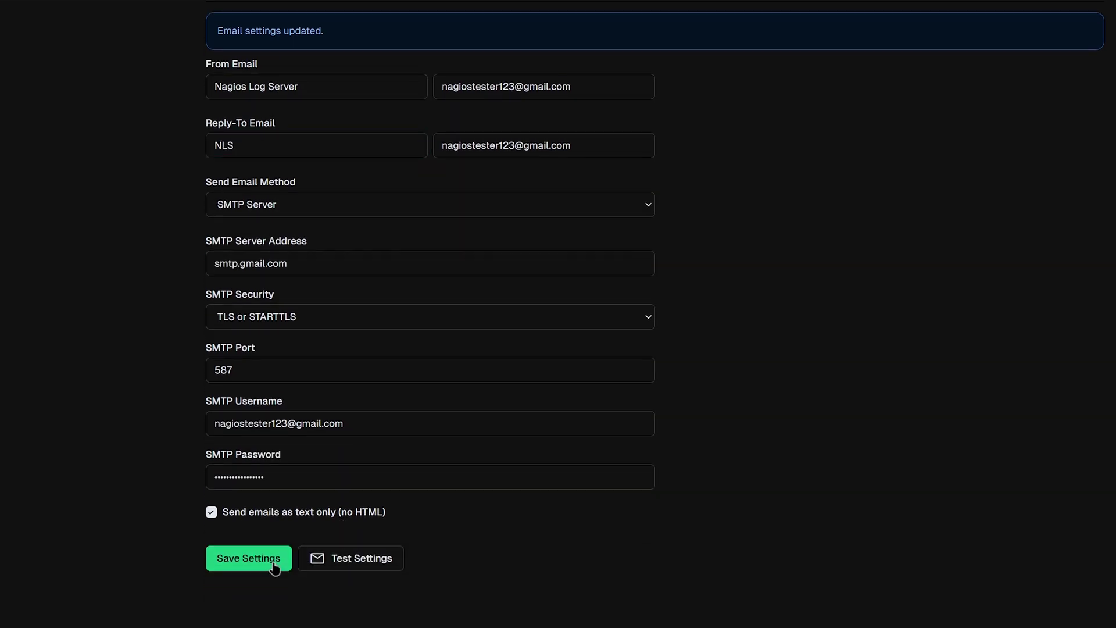
{"action": "left_click", "coordinate": [370, 565]}
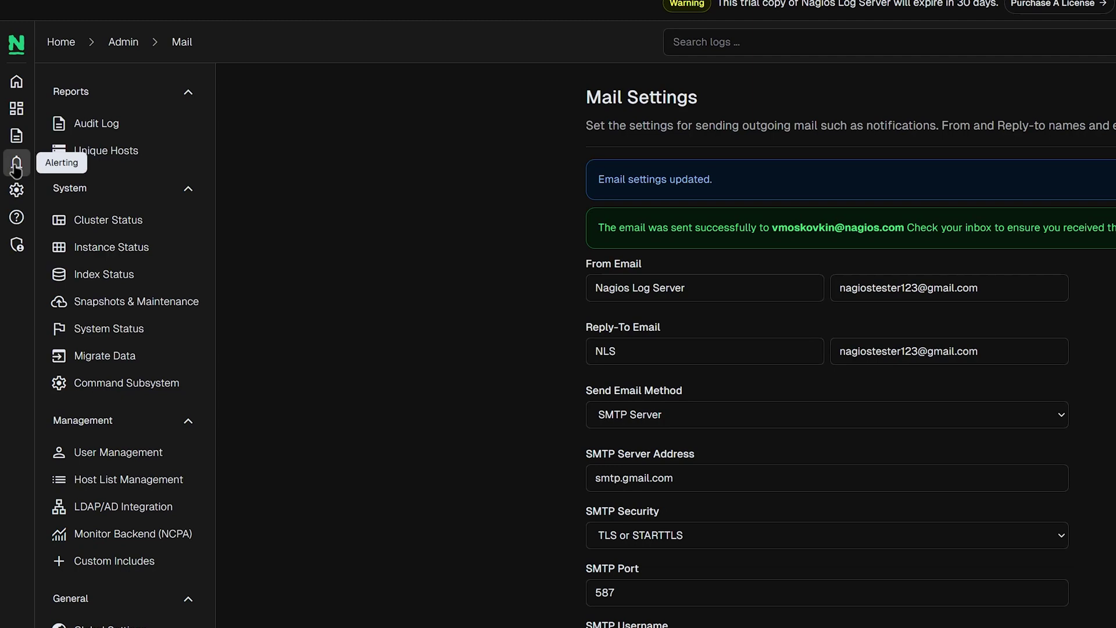
{"action": "left_click", "coordinate": [15, 168]}
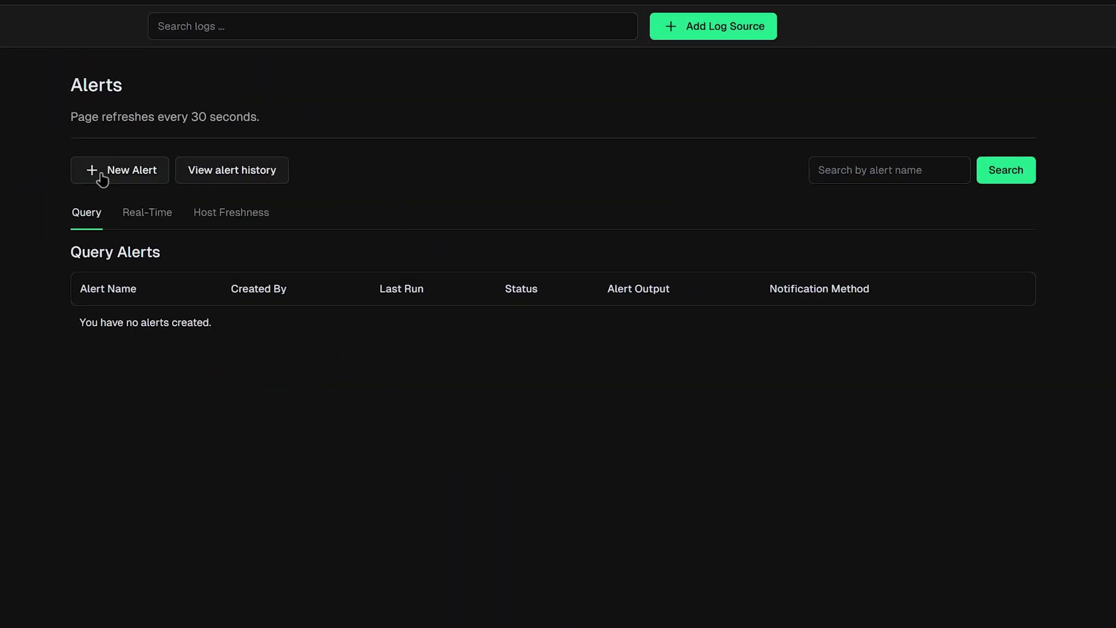
Start a new alert named '404 Errors' on the Apache 404 Errors query, checking every 2m over 15m
{"action": "left_click", "coordinate": [105, 174]}
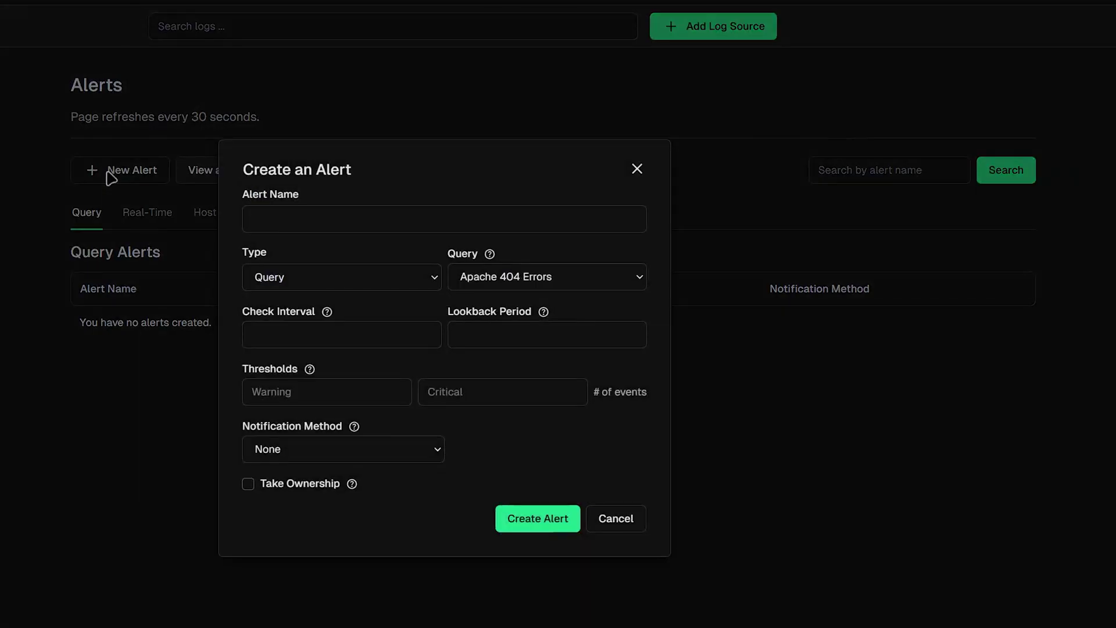
{"action": "left_click", "coordinate": [310, 209]}
{"action": "type", "text": "404 Errors"}
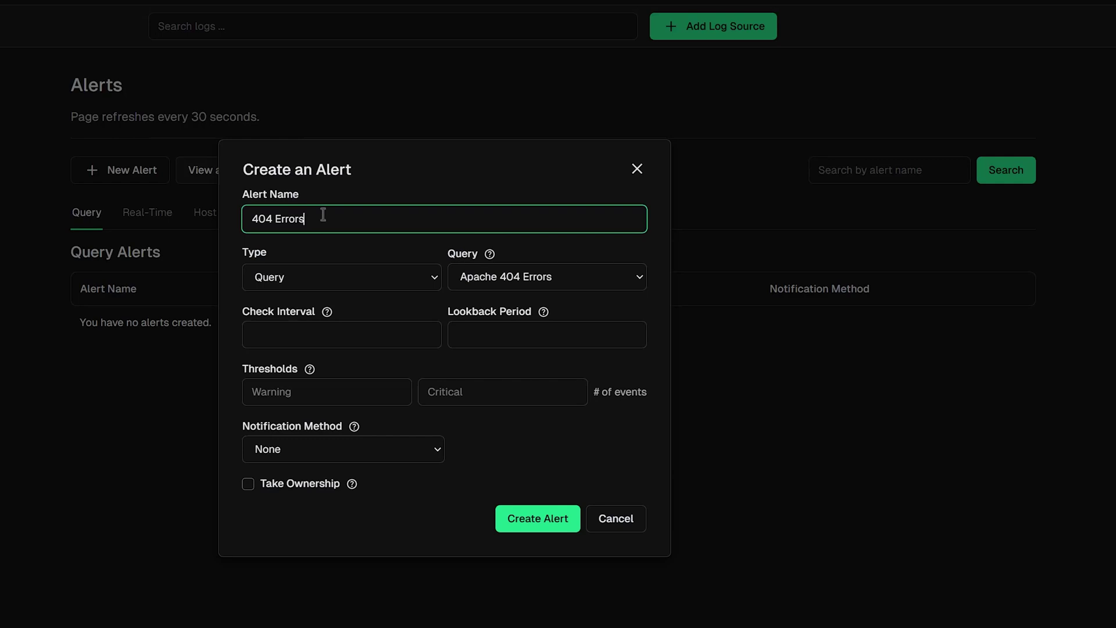
{"action": "left_click", "coordinate": [346, 281]}
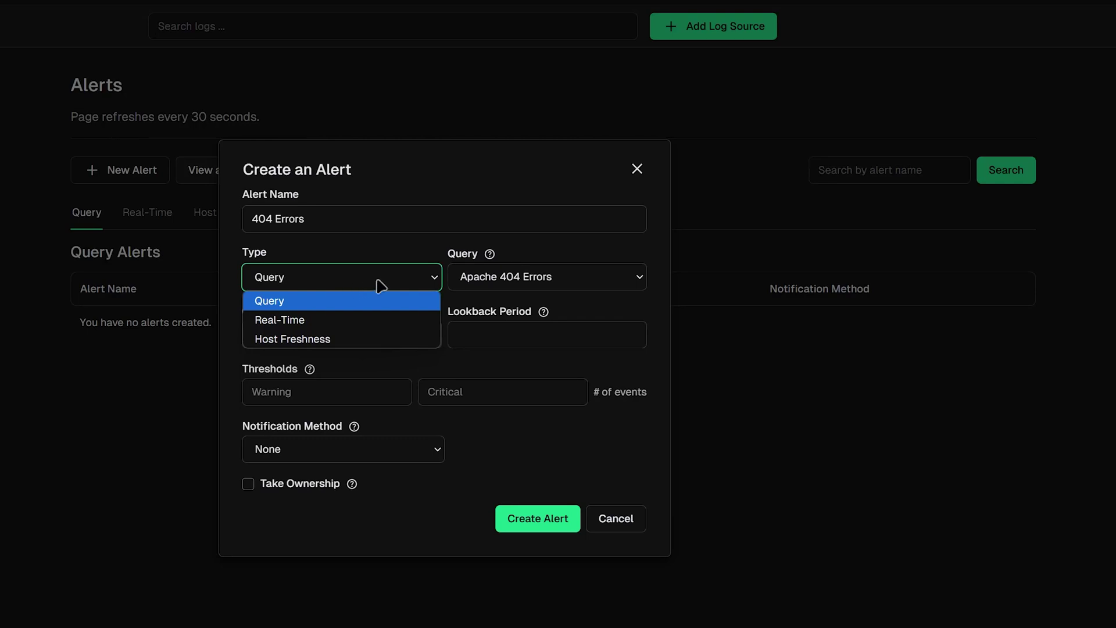
{"action": "left_click", "coordinate": [470, 282]}
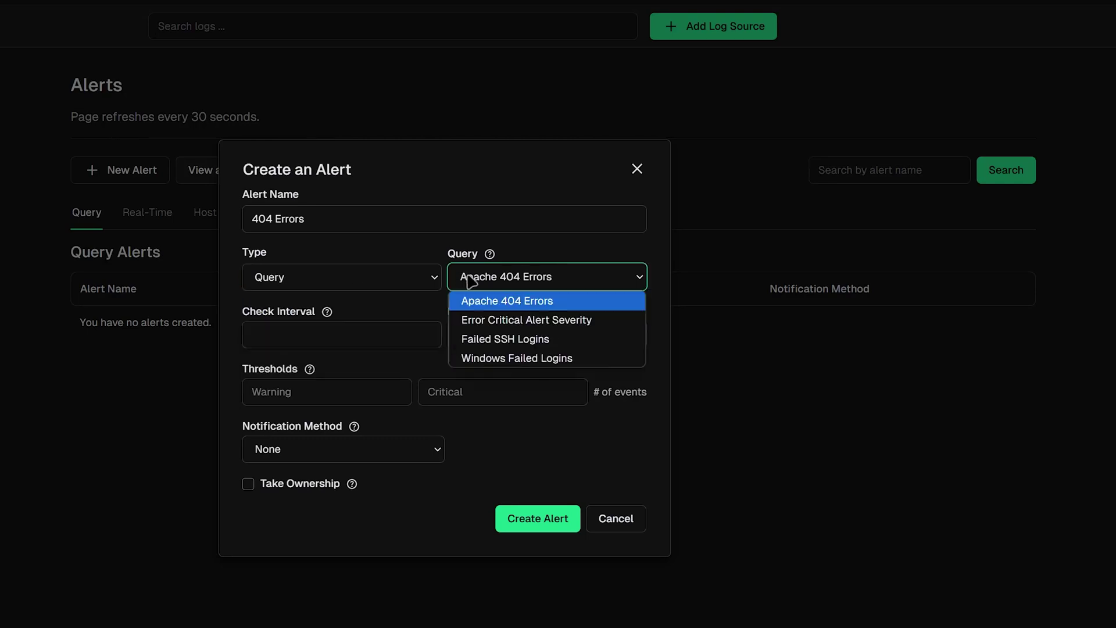
{"action": "left_click", "coordinate": [510, 307]}
{"action": "left_click", "coordinate": [364, 334]}
{"action": "type", "text": "2m"}
{"action": "left_click", "coordinate": [513, 338]}
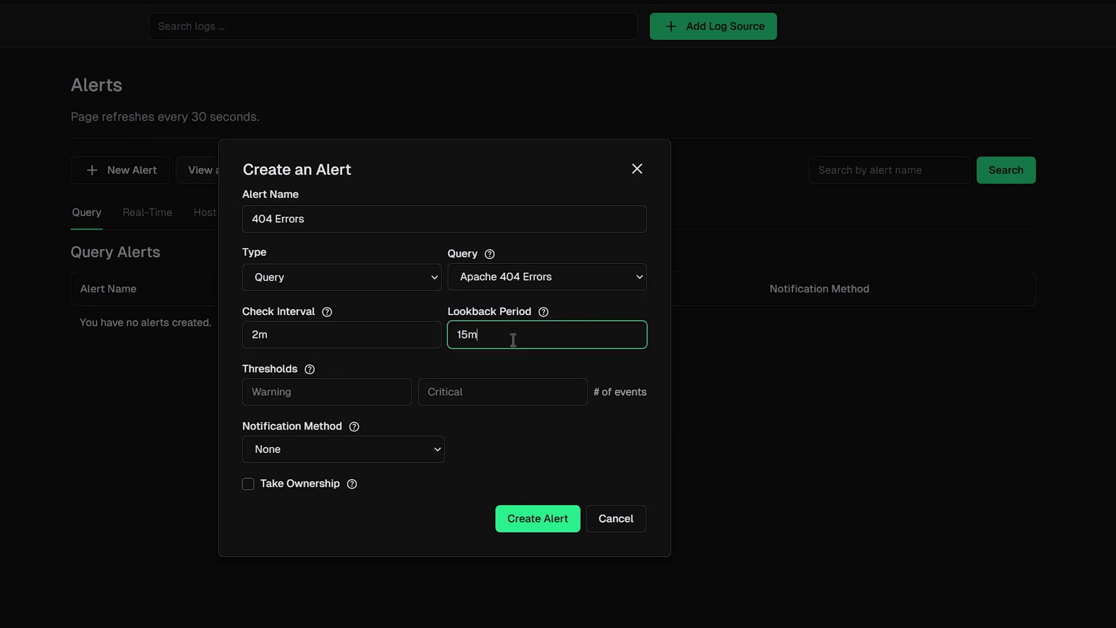
Set warning 2 and critical 3, email the administrator, take ownership, and create the alert
{"action": "left_click", "coordinate": [311, 396]}
{"action": "type", "text": "2"}
{"action": "left_click", "coordinate": [494, 391]}
{"action": "type", "text": "3"}
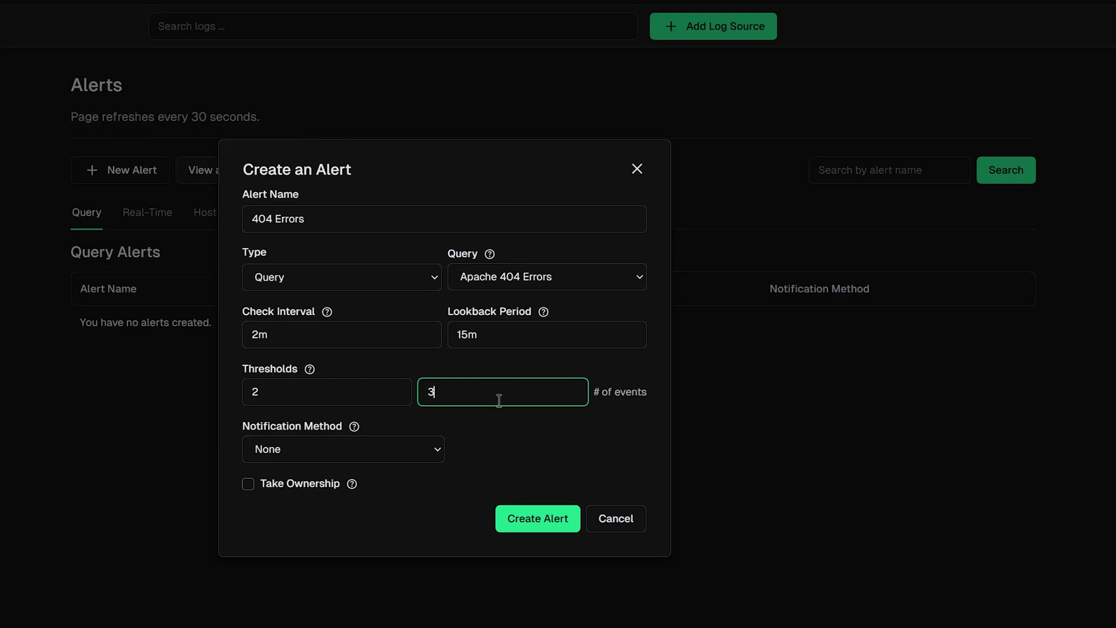
{"action": "left_click", "coordinate": [382, 457]}
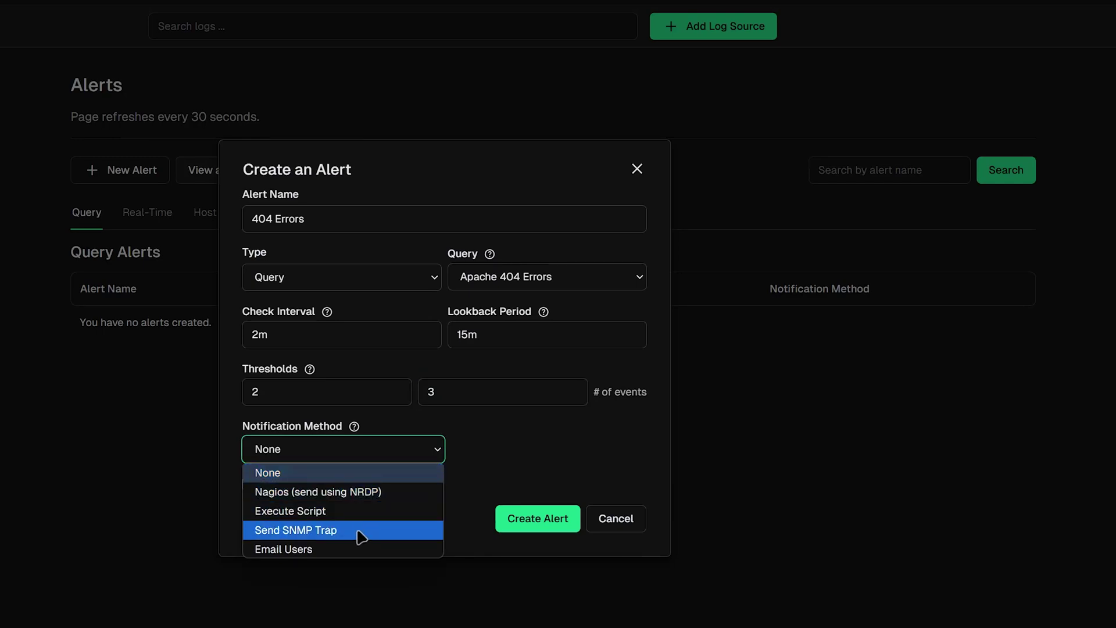
{"action": "left_click", "coordinate": [356, 549]}
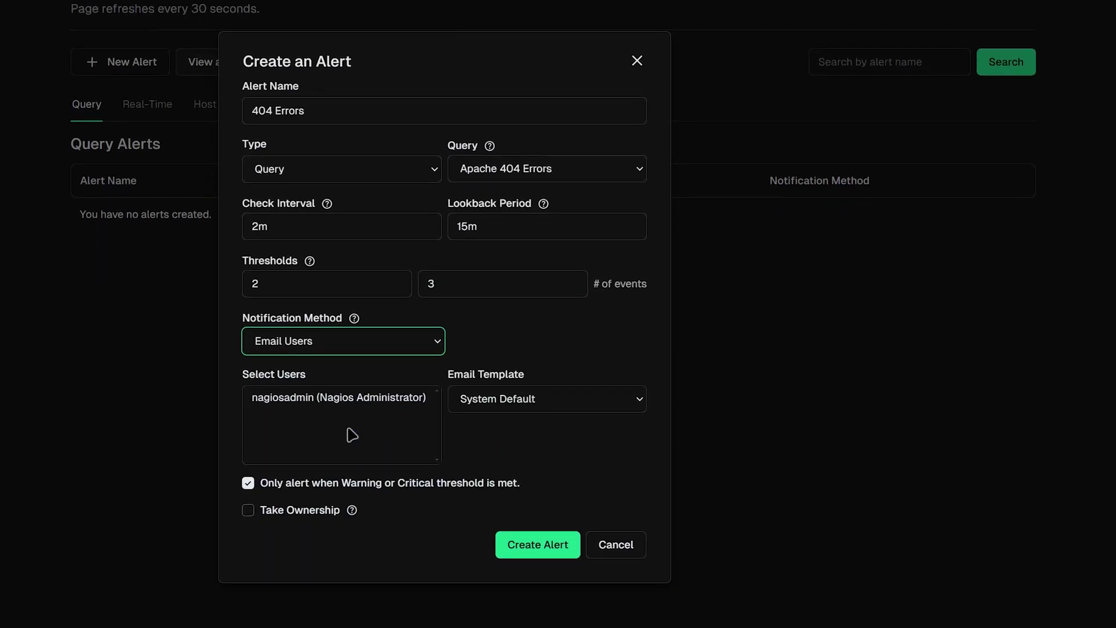
{"action": "left_click", "coordinate": [327, 401]}
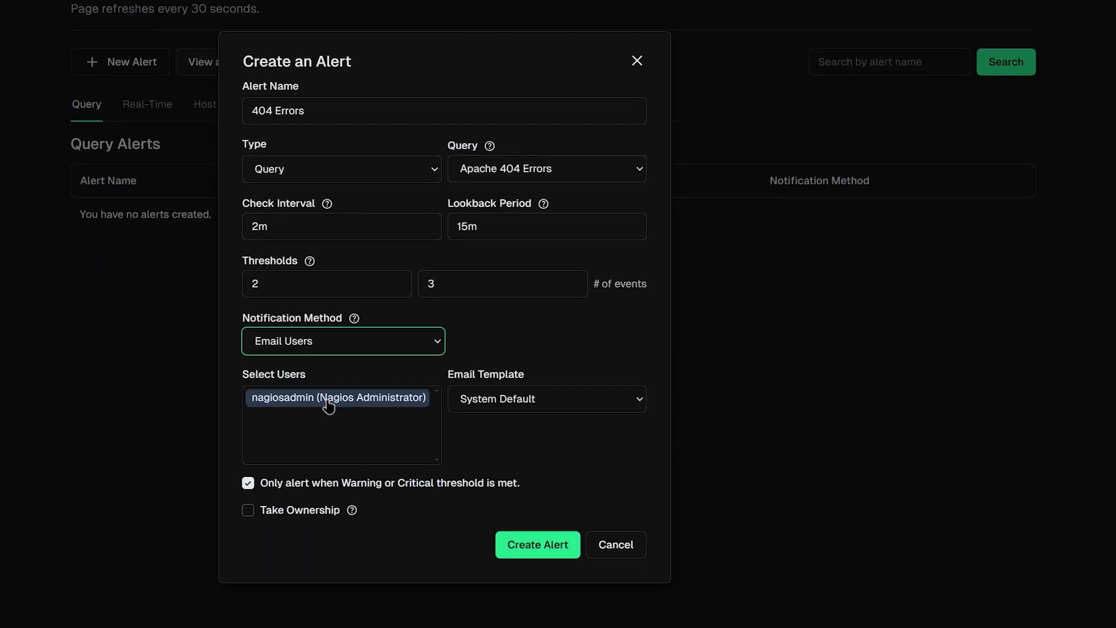
{"action": "left_click", "coordinate": [248, 511]}
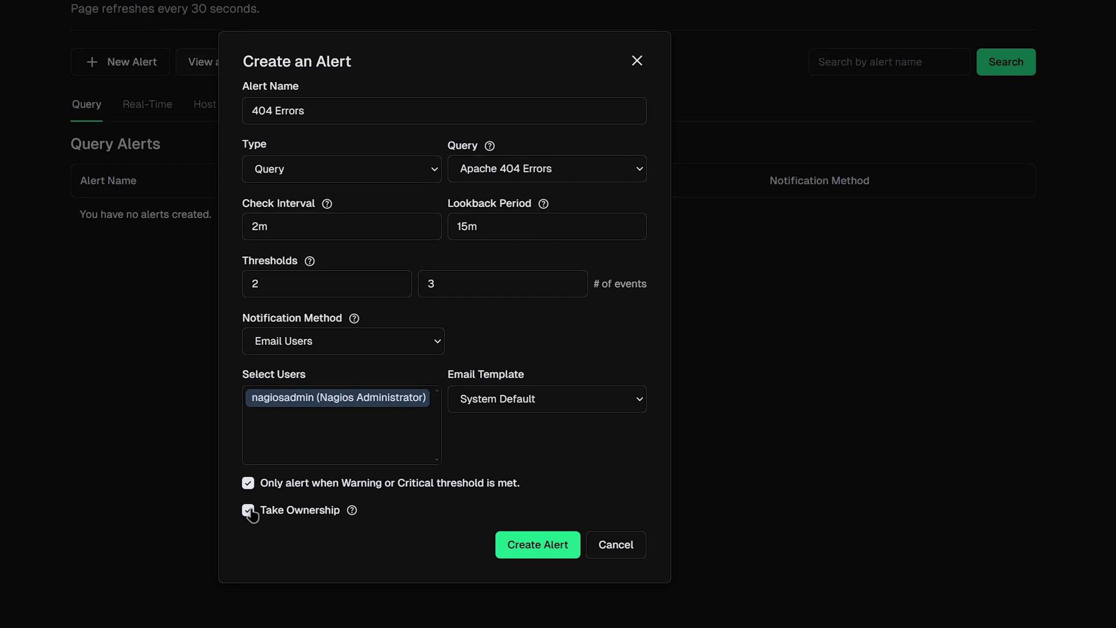
{"action": "left_click", "coordinate": [525, 555]}
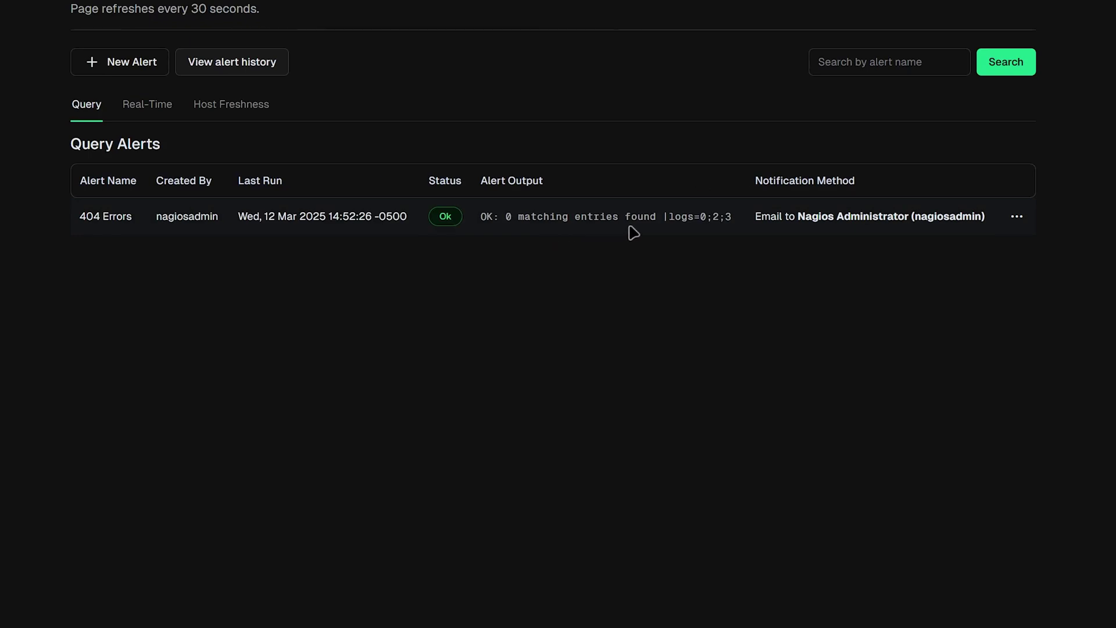
Open the 404 Errors alert's actions menu and close it without choosing anything
{"action": "left_click", "coordinate": [1017, 216]}
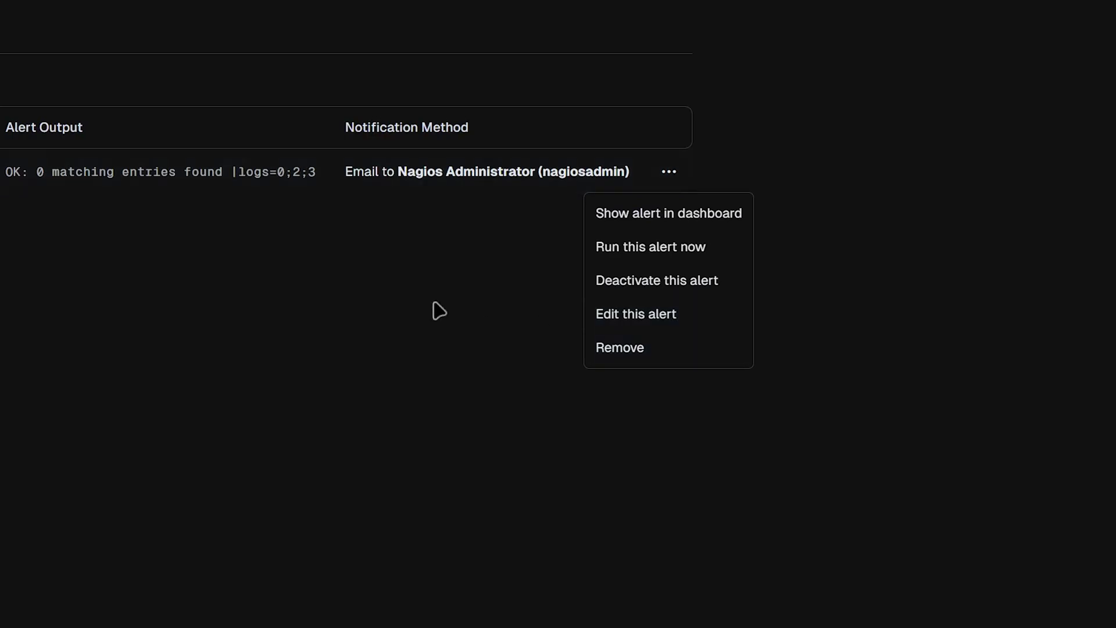
{"action": "left_click", "coordinate": [452, 309]}
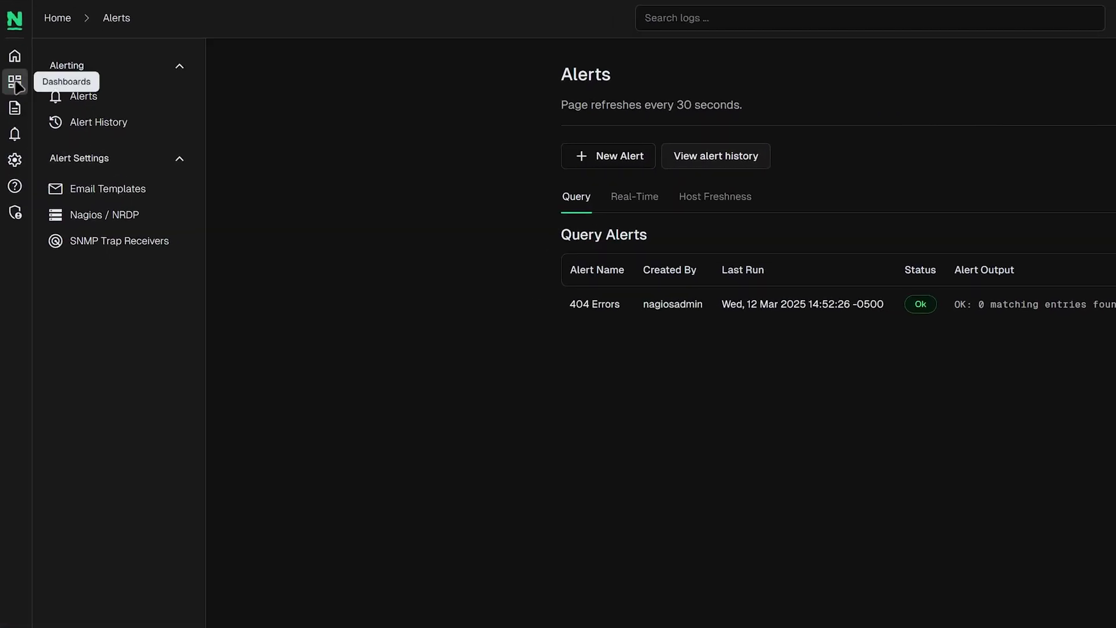
On the dashboard, add the 404 and Windows Updates query templates to the search
{"action": "left_click", "coordinate": [15, 85]}
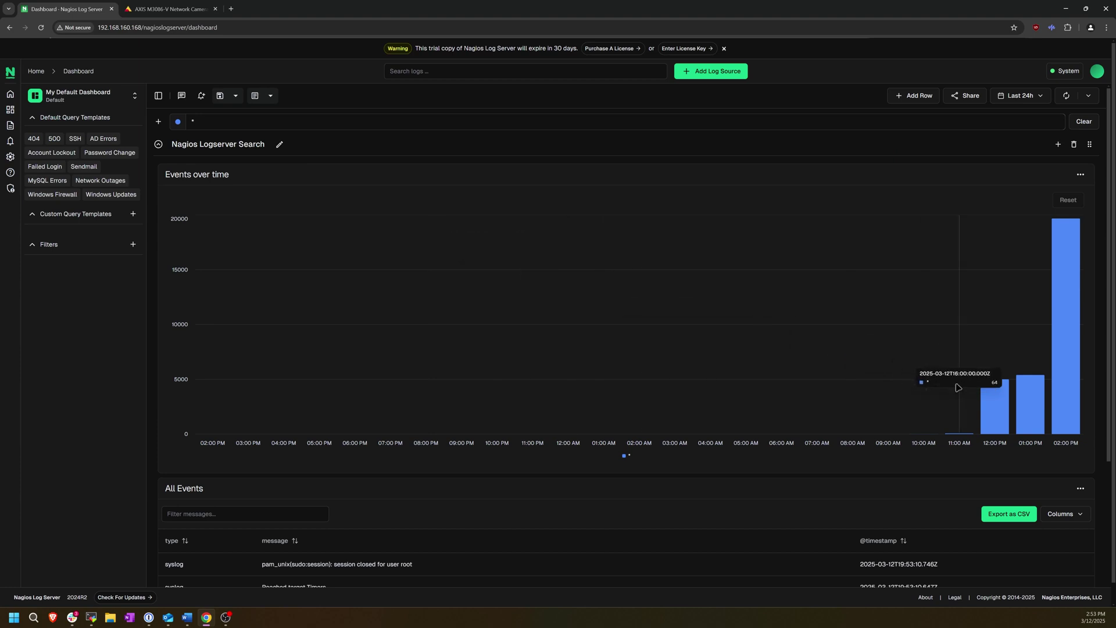
{"action": "left_click_drag", "start_coordinate": [977, 396], "coordinate": [1073, 391]}
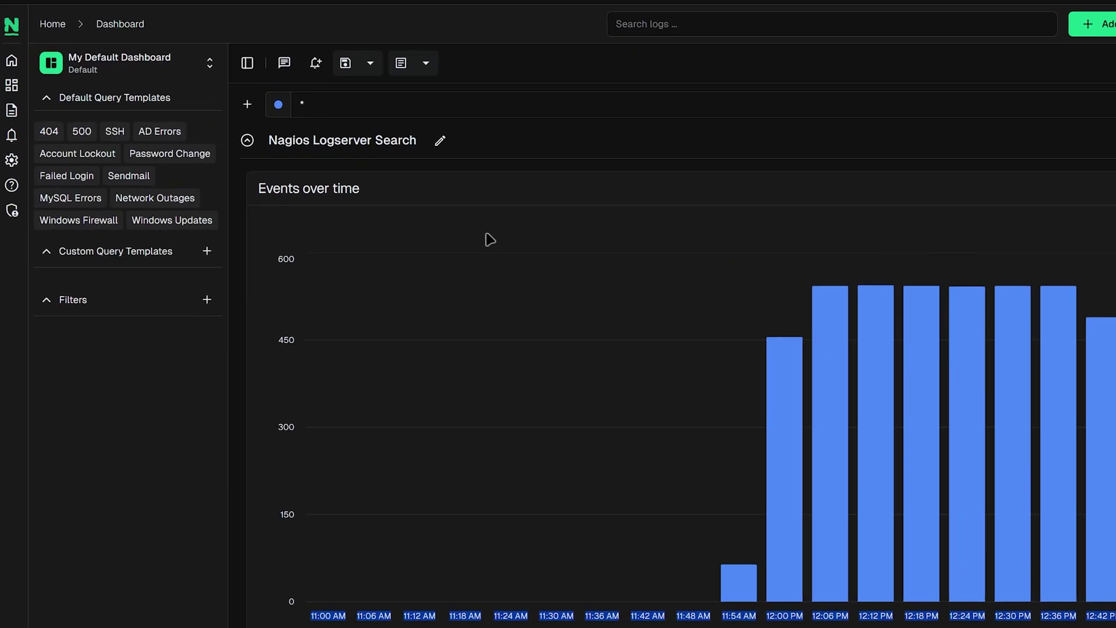
{"action": "left_click", "coordinate": [51, 134]}
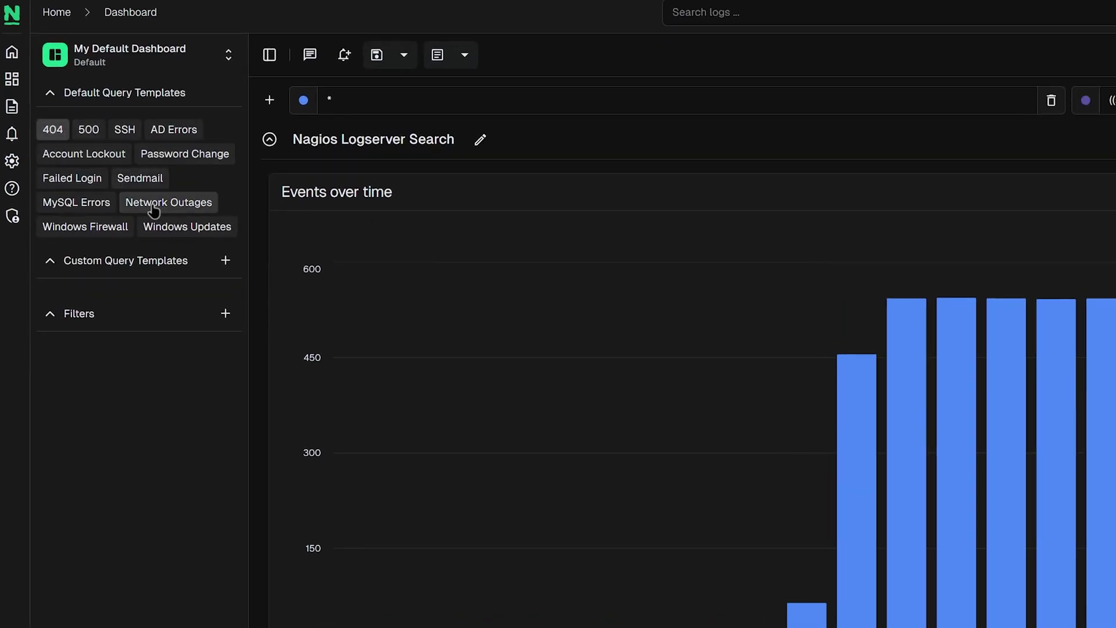
{"action": "left_click", "coordinate": [176, 232]}
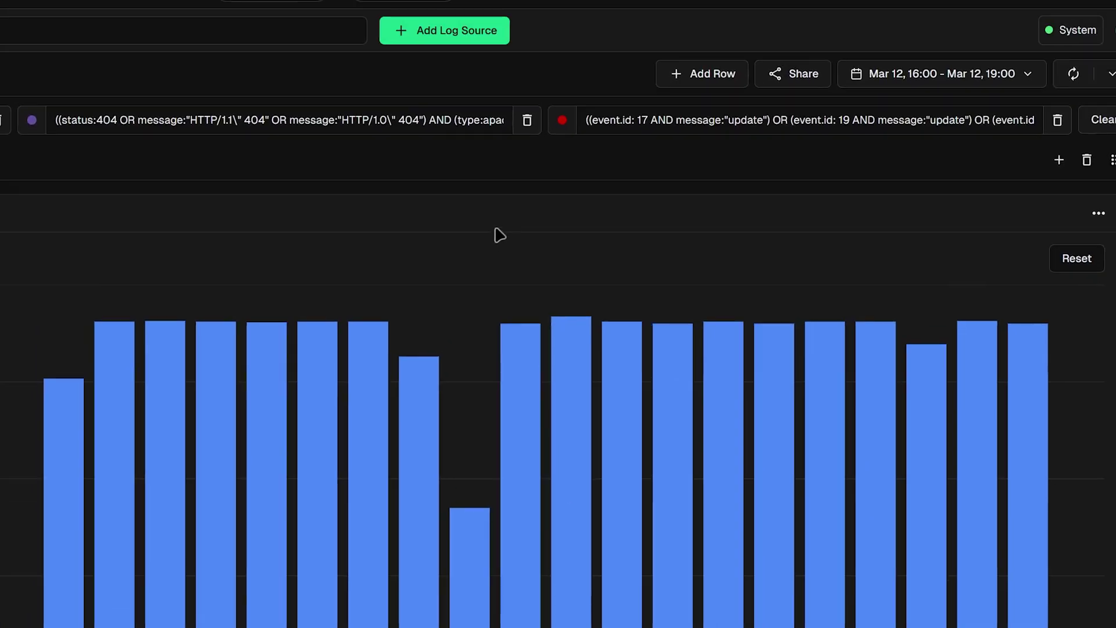
Remove the 404 query, reset the range, and narrow the chart to Mar 12, 17:48–18:24
{"action": "left_click", "coordinate": [527, 122]}
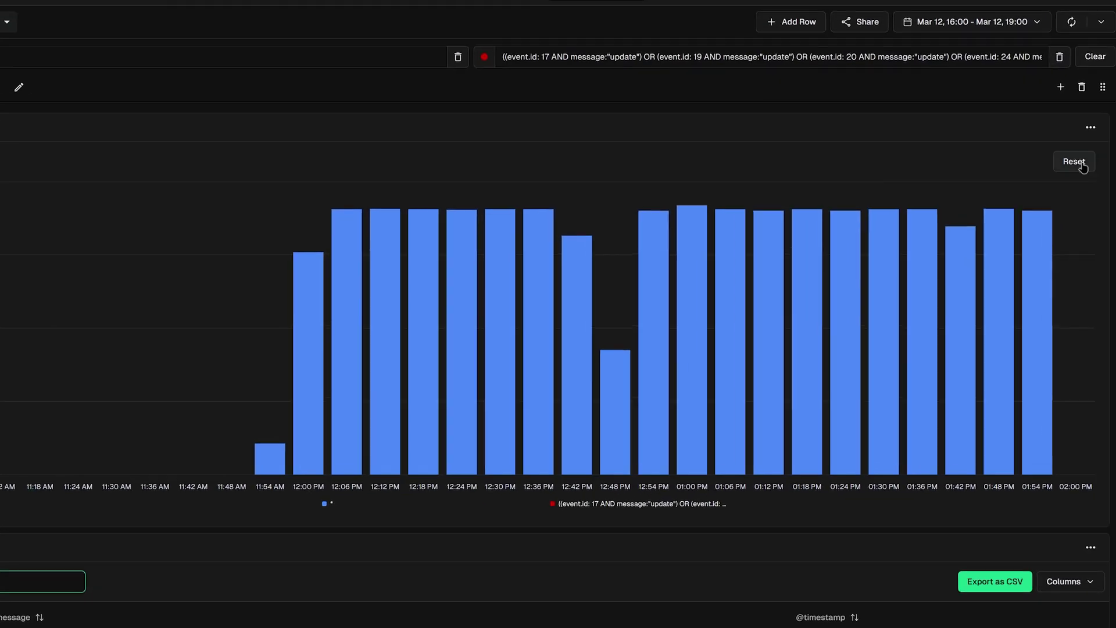
{"action": "left_click", "coordinate": [1076, 162]}
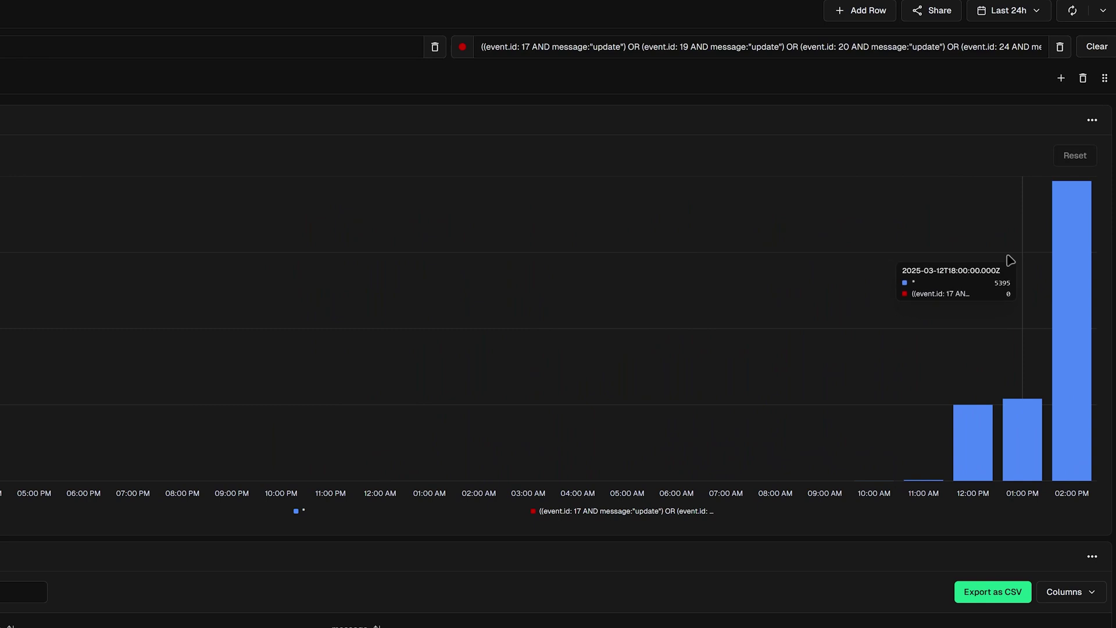
{"action": "left_click_drag", "start_coordinate": [935, 297], "coordinate": [1097, 320]}
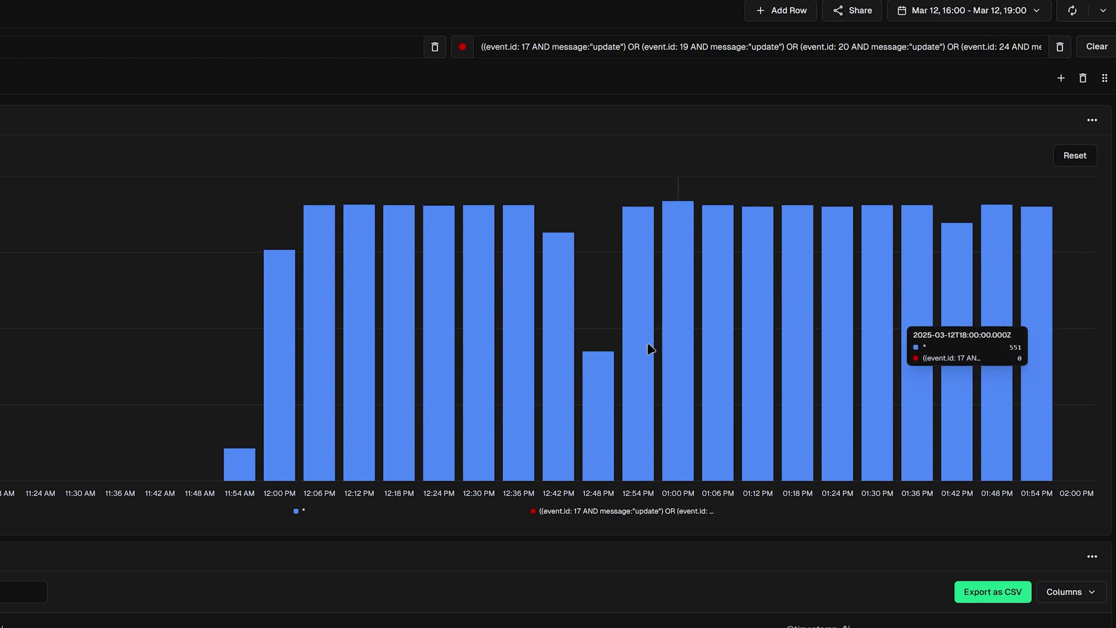
{"action": "left_click_drag", "start_coordinate": [579, 349], "coordinate": [859, 331]}
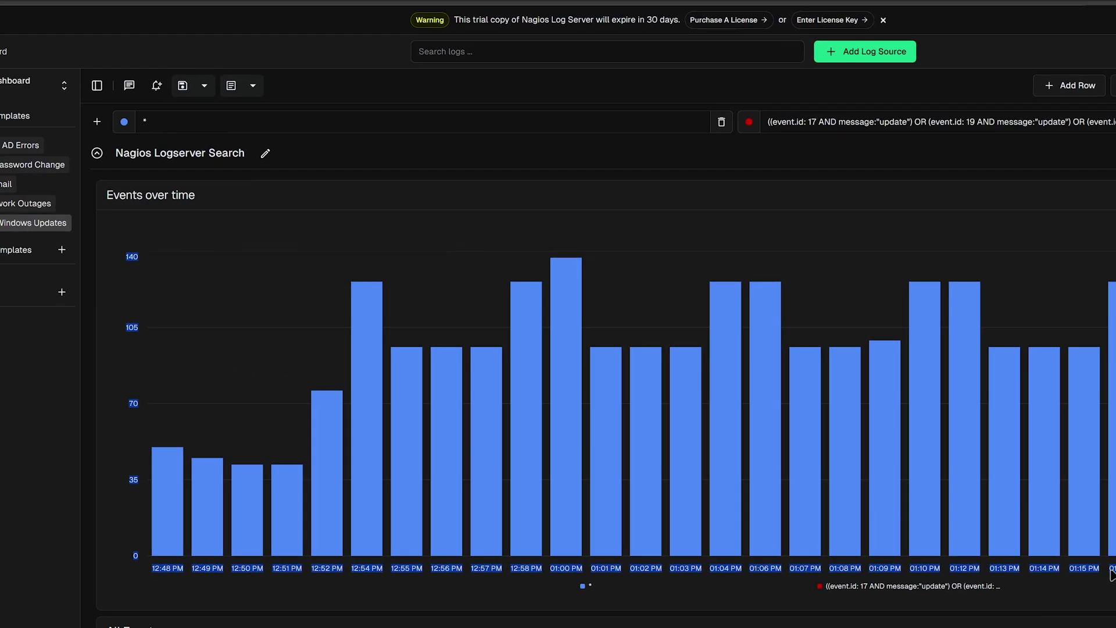
{"action": "mouse_move", "coordinate": [449, 226]}
Save the current dashboard view as a report titled 'My custom Dashboard'
{"action": "left_click", "coordinate": [254, 87]}
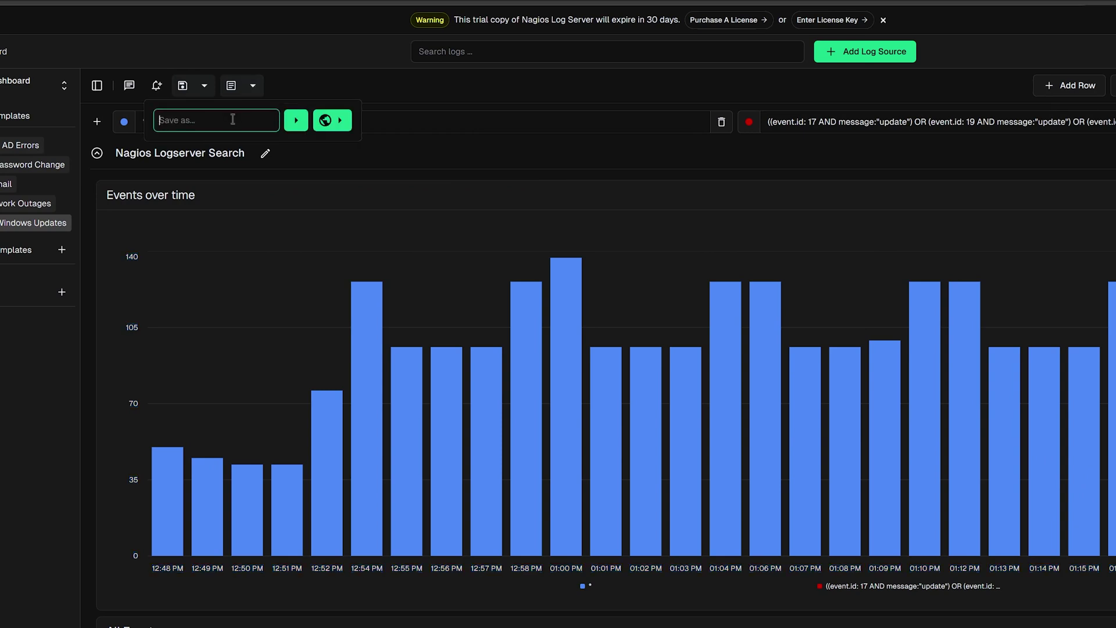
{"action": "type", "text": "My custom Dashboard"}
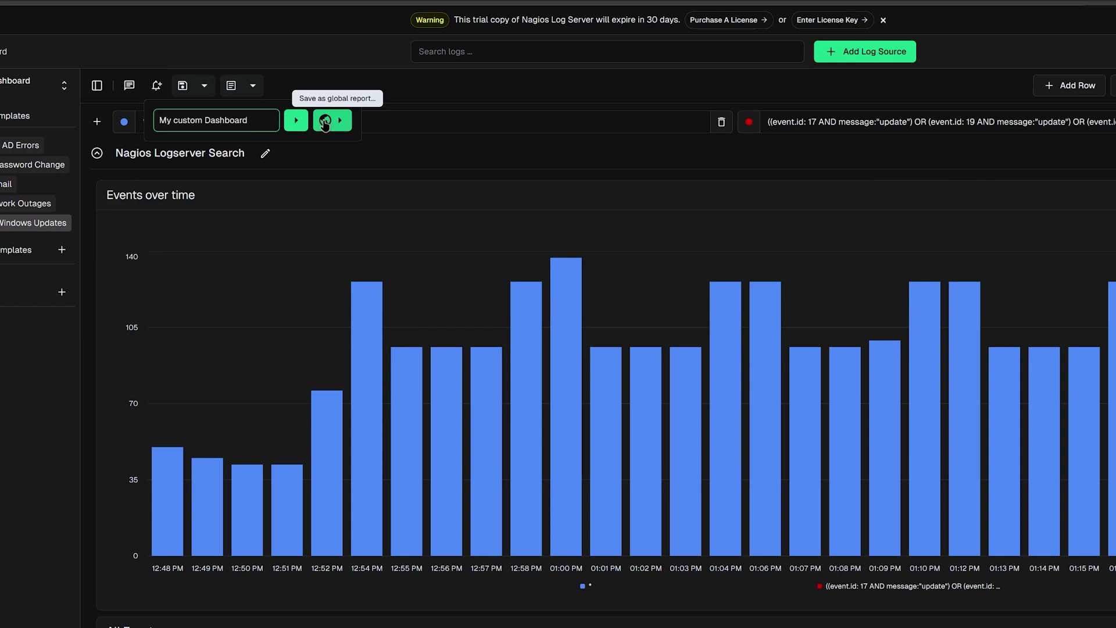
{"action": "left_click", "coordinate": [293, 123]}
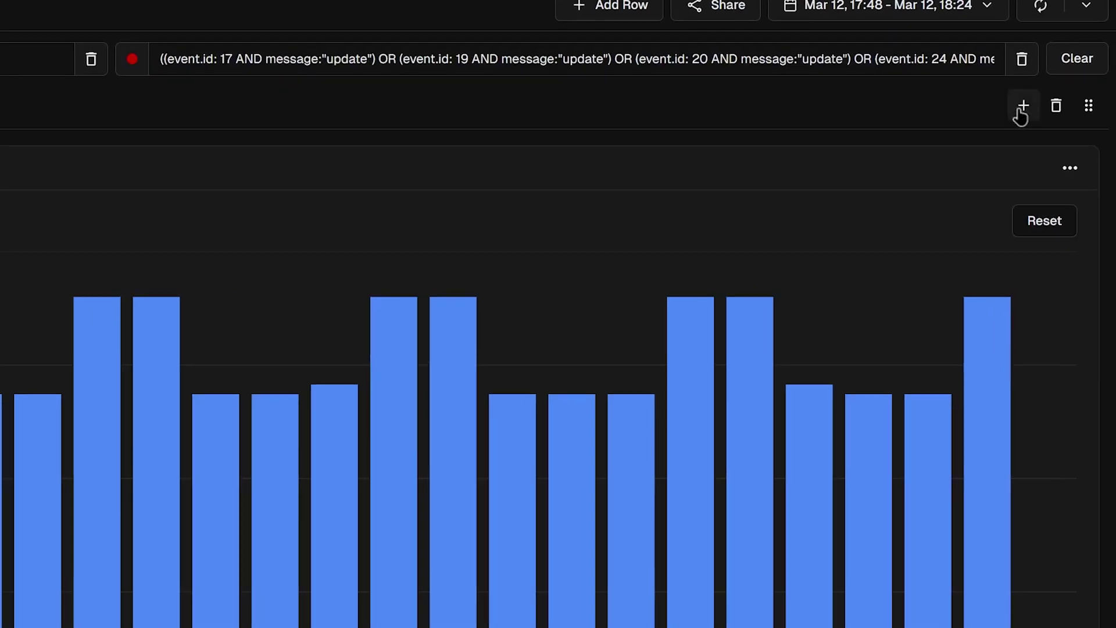
Add a Histogram panel titled 'Test' that draws lines and points with bars turned off
{"action": "left_click", "coordinate": [1022, 109]}
{"action": "left_click", "coordinate": [988, 94]}
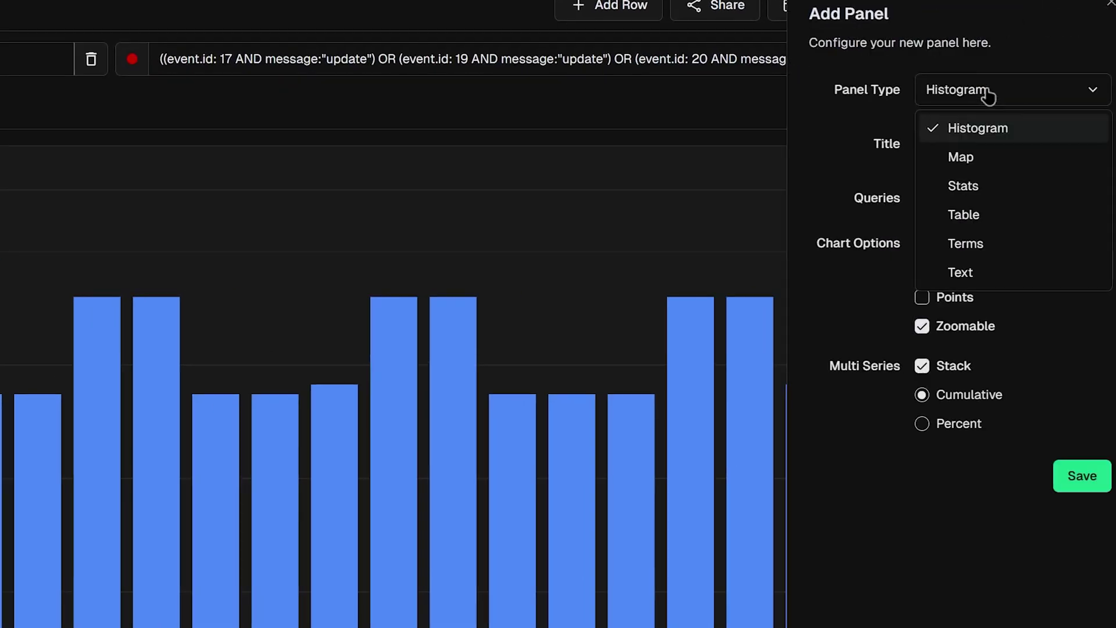
{"action": "left_click", "coordinate": [904, 146]}
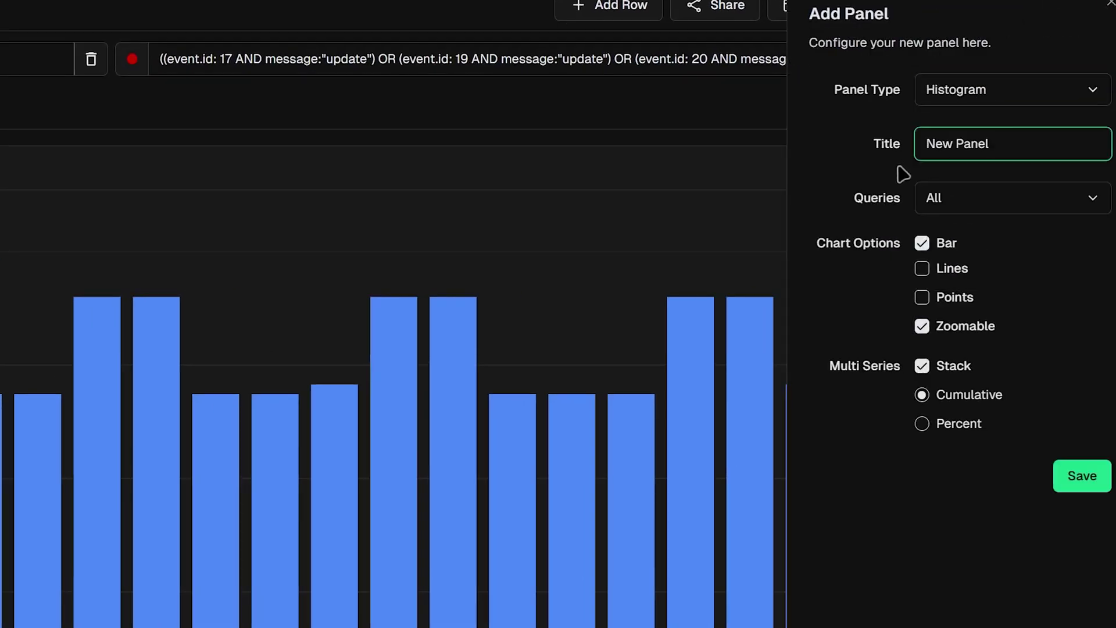
{"action": "left_click", "coordinate": [894, 211]}
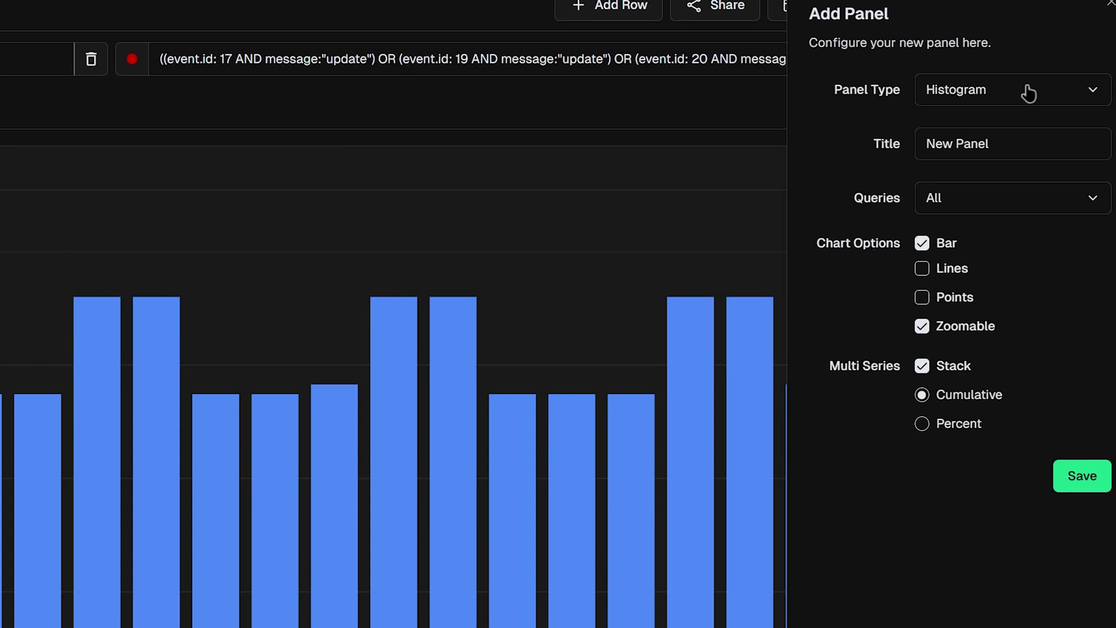
{"action": "left_click_drag", "start_coordinate": [988, 144], "coordinate": [832, 140]}
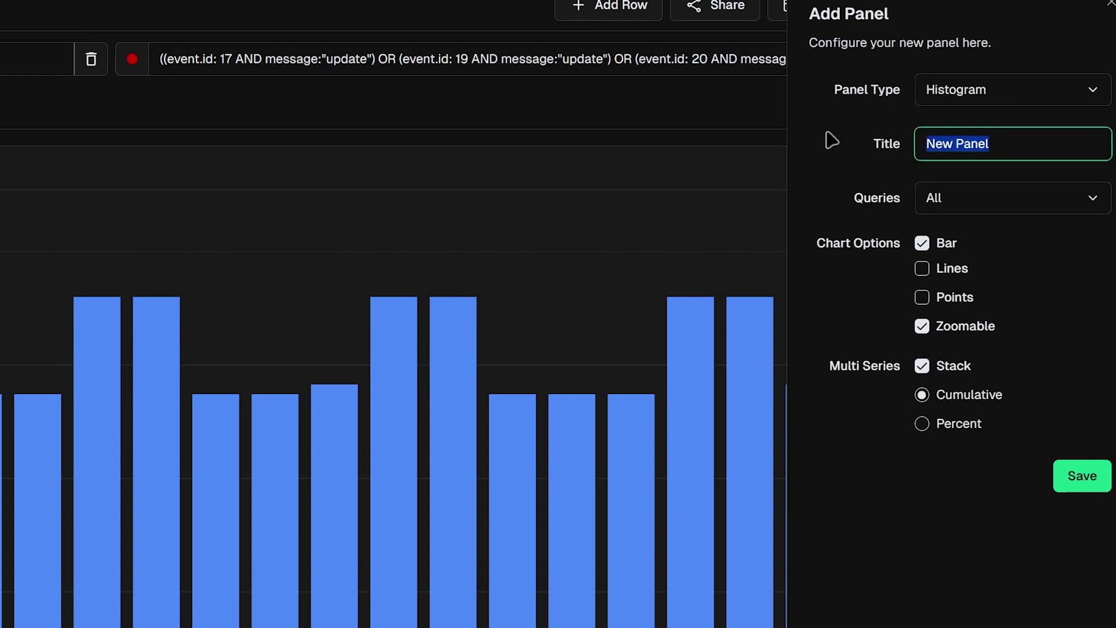
{"action": "type", "text": "Test"}
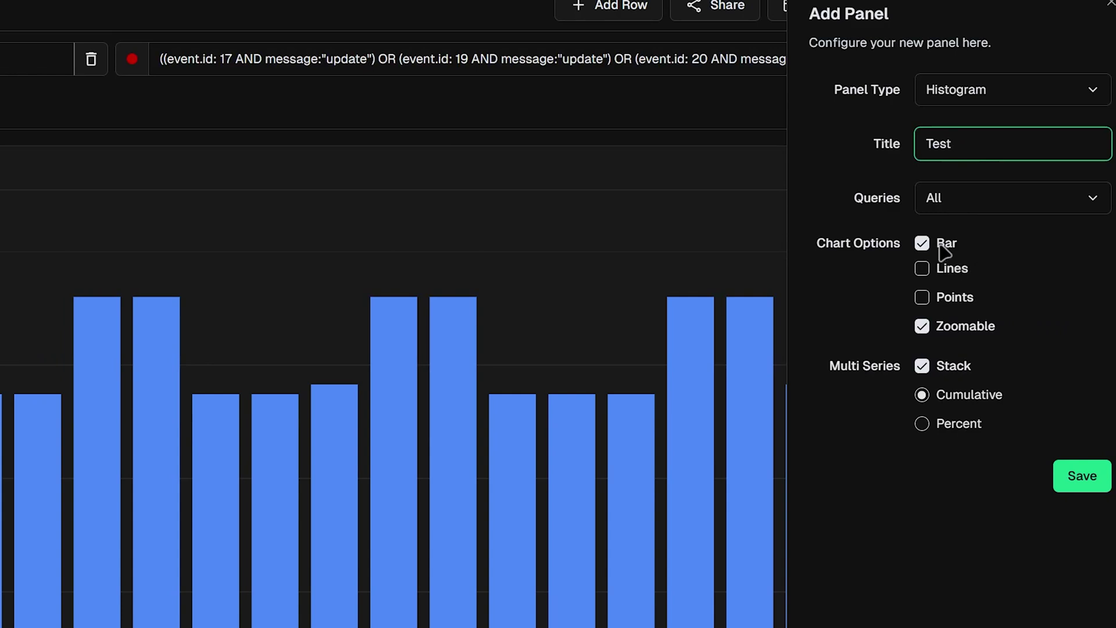
{"action": "left_click", "coordinate": [948, 270]}
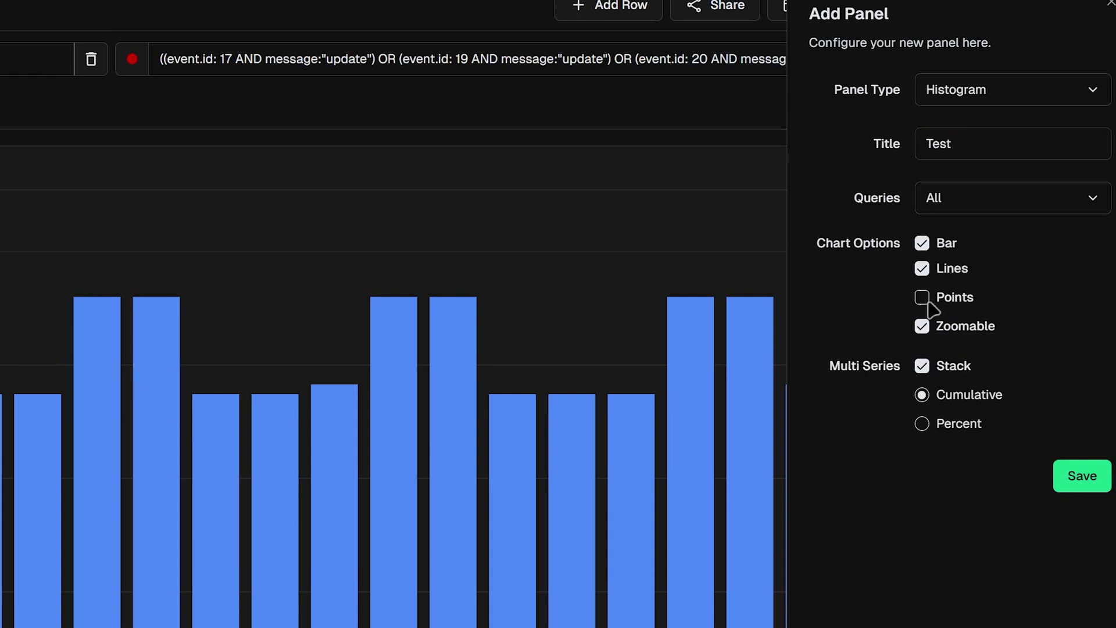
{"action": "left_click", "coordinate": [926, 299]}
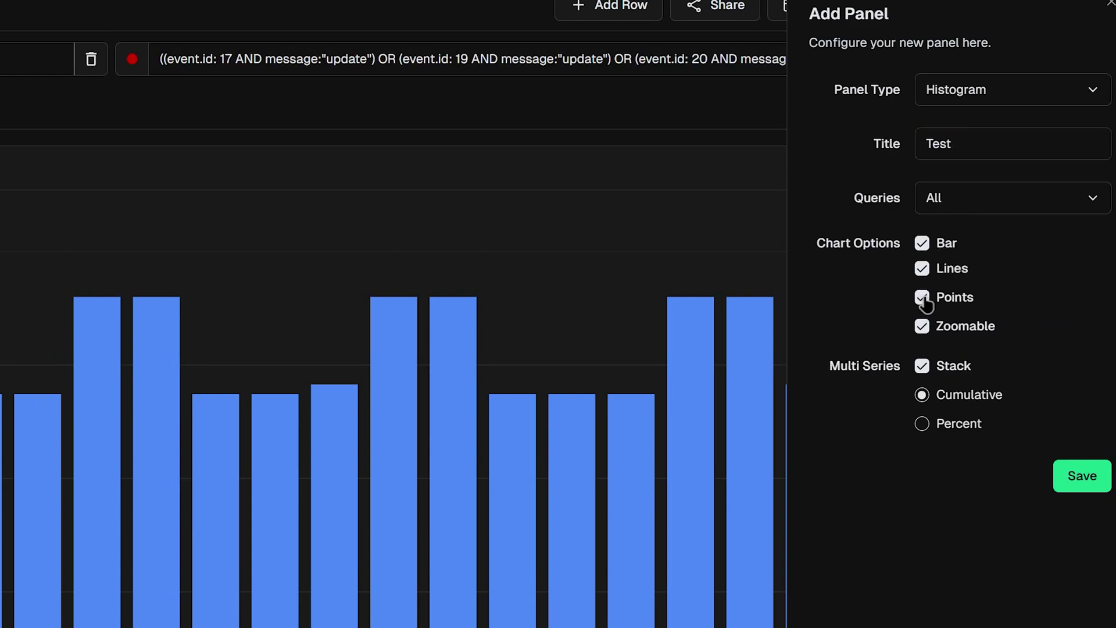
{"action": "left_click", "coordinate": [922, 243]}
{"action": "left_click", "coordinate": [1081, 476]}
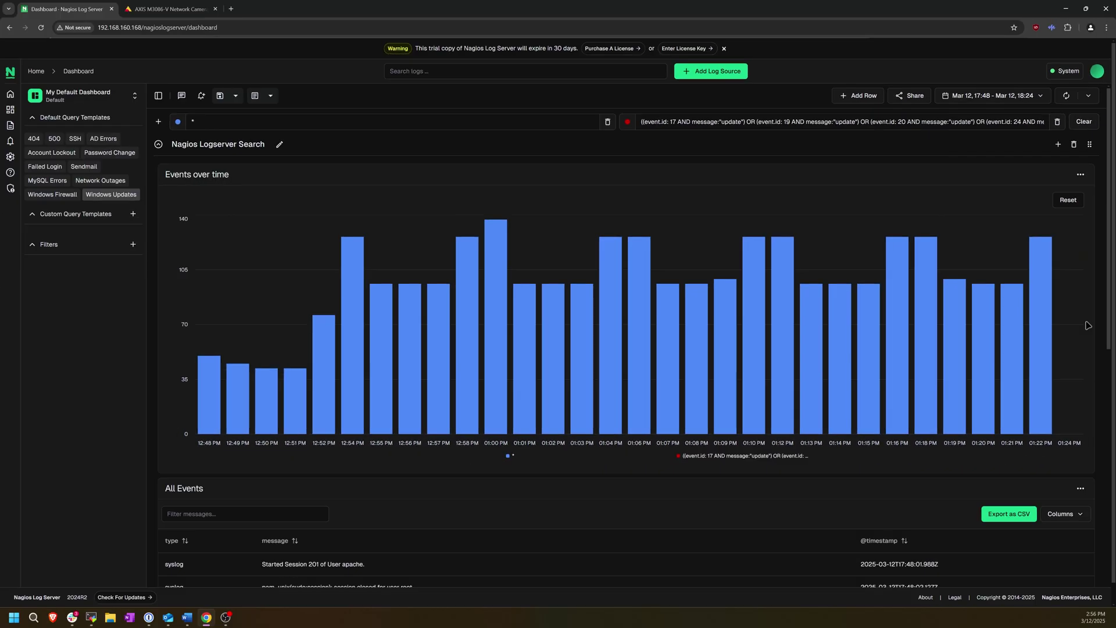
Place the Test chart top-left at half width, then switch to the Top Sources and Types dashboard
{"action": "scroll", "coordinate": [1088, 325], "scroll_direction": "down", "scroll_amount": 6}
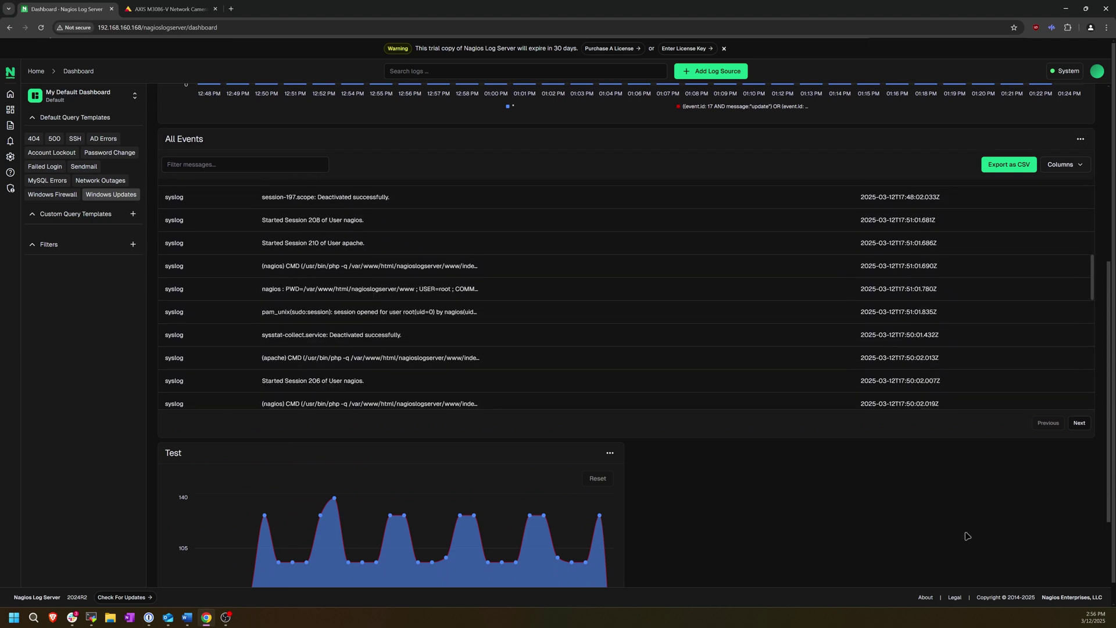
{"action": "scroll", "coordinate": [967, 536], "scroll_direction": "down", "scroll_amount": 4}
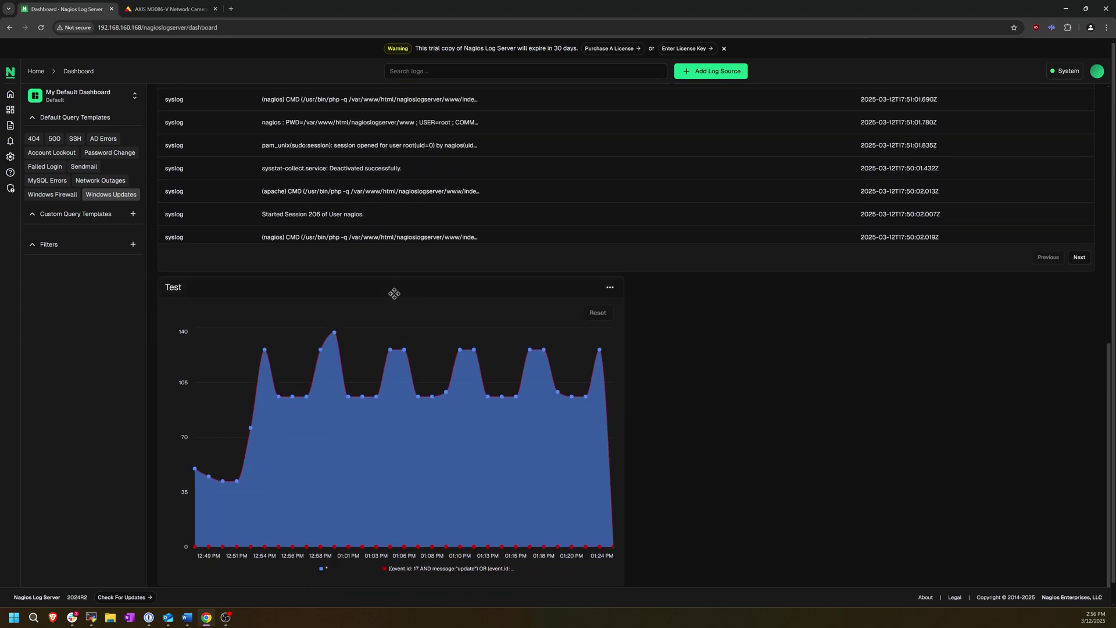
{"action": "left_click_drag", "start_coordinate": [394, 292], "coordinate": [904, 194]}
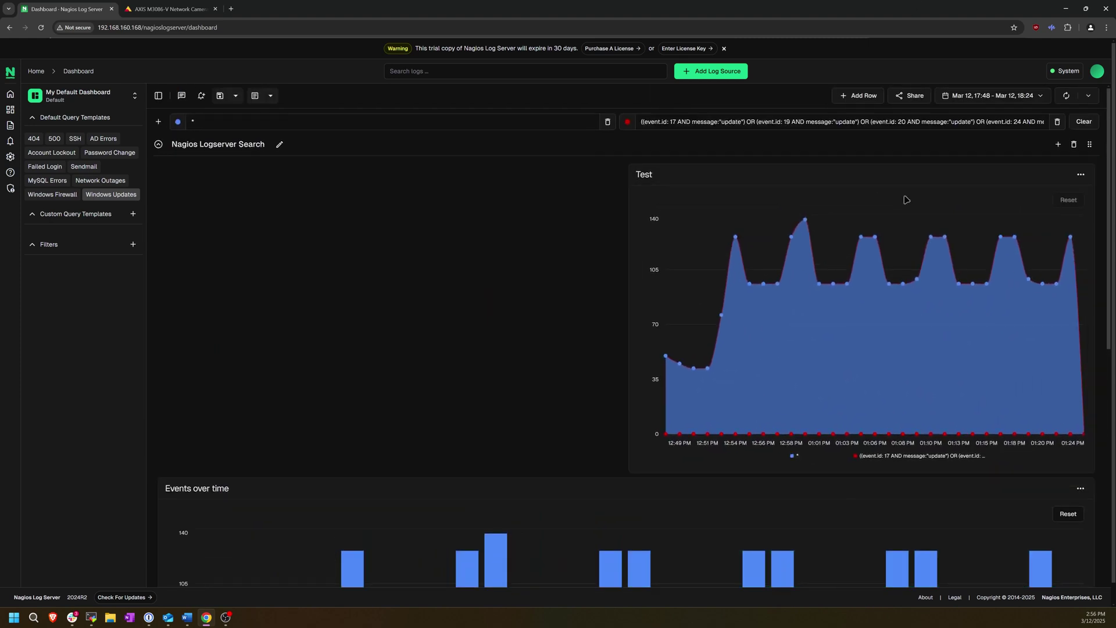
{"action": "left_click_drag", "start_coordinate": [678, 174], "coordinate": [233, 176]}
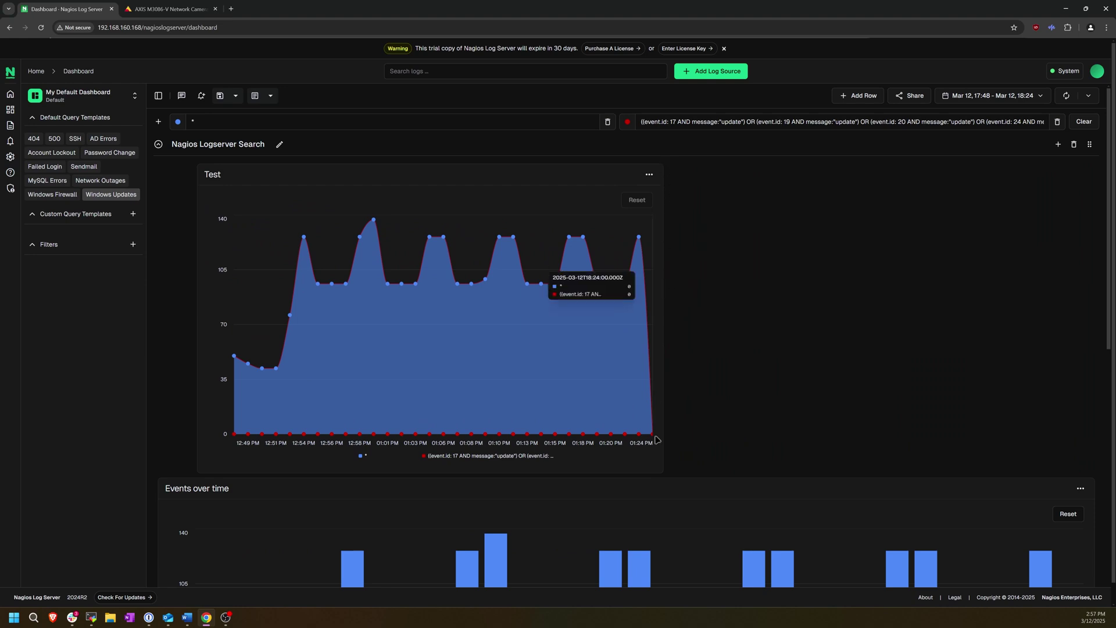
{"action": "left_click_drag", "start_coordinate": [662, 473], "coordinate": [1113, 359]}
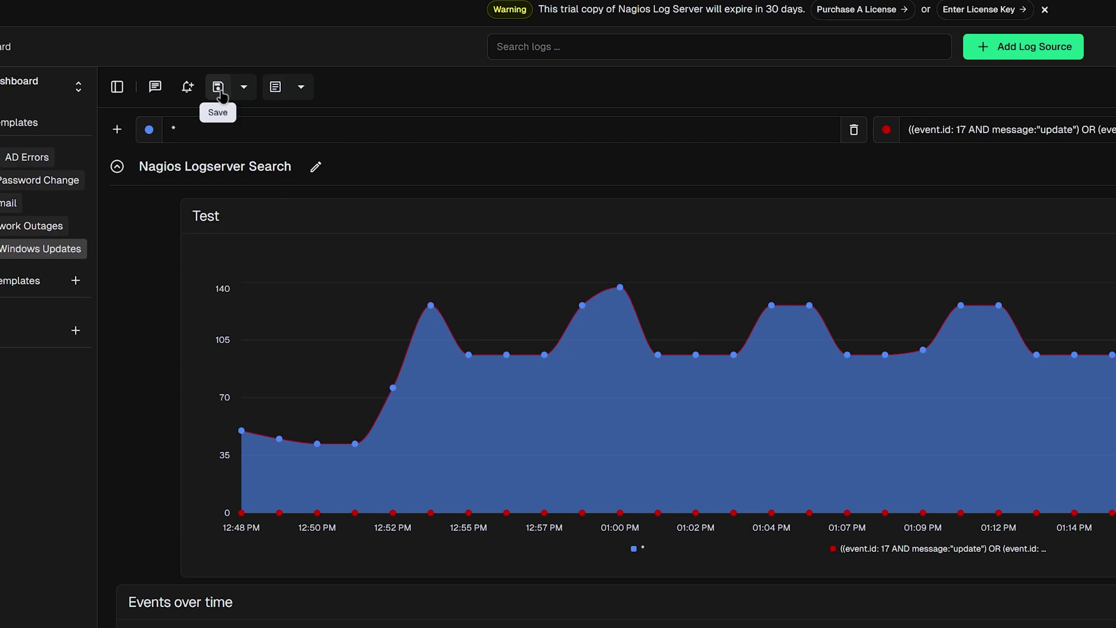
{"action": "left_click", "coordinate": [13, 93]}
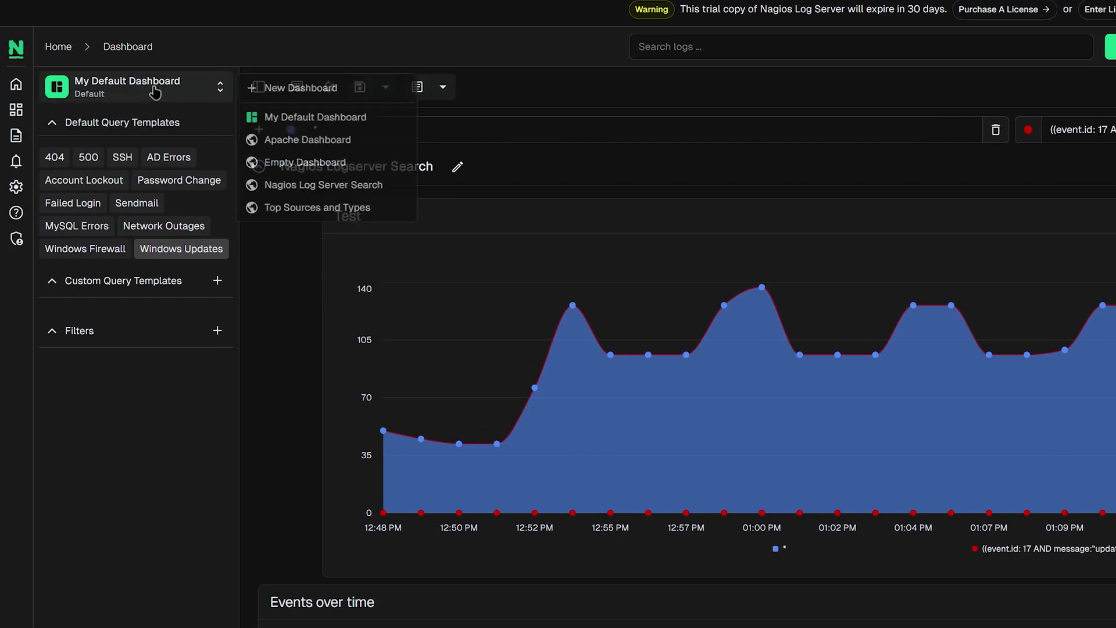
{"action": "left_click", "coordinate": [312, 209]}
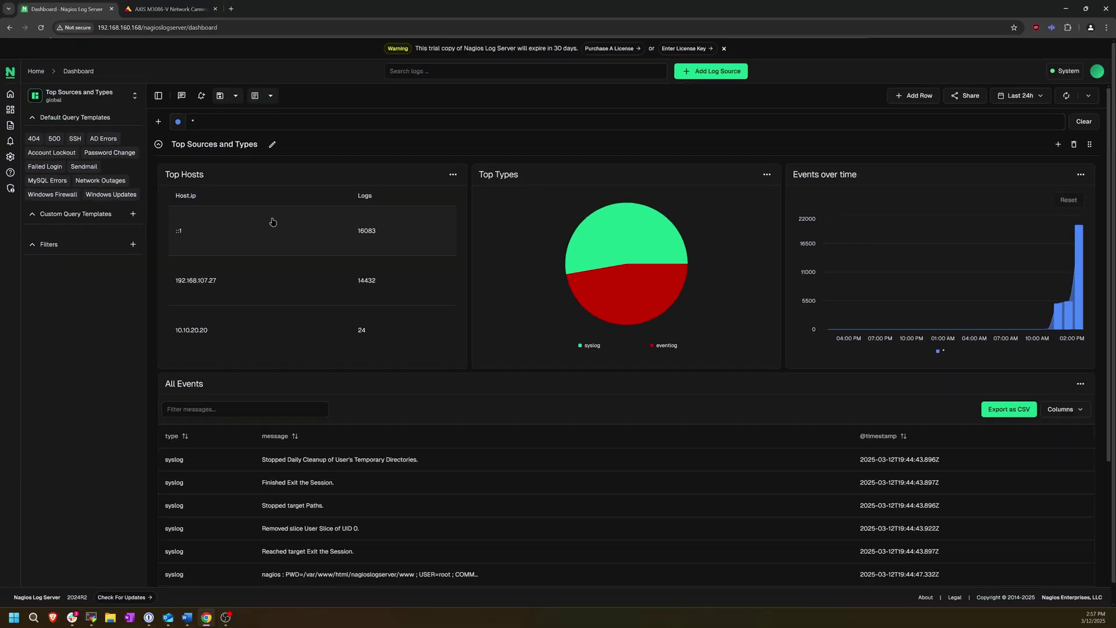